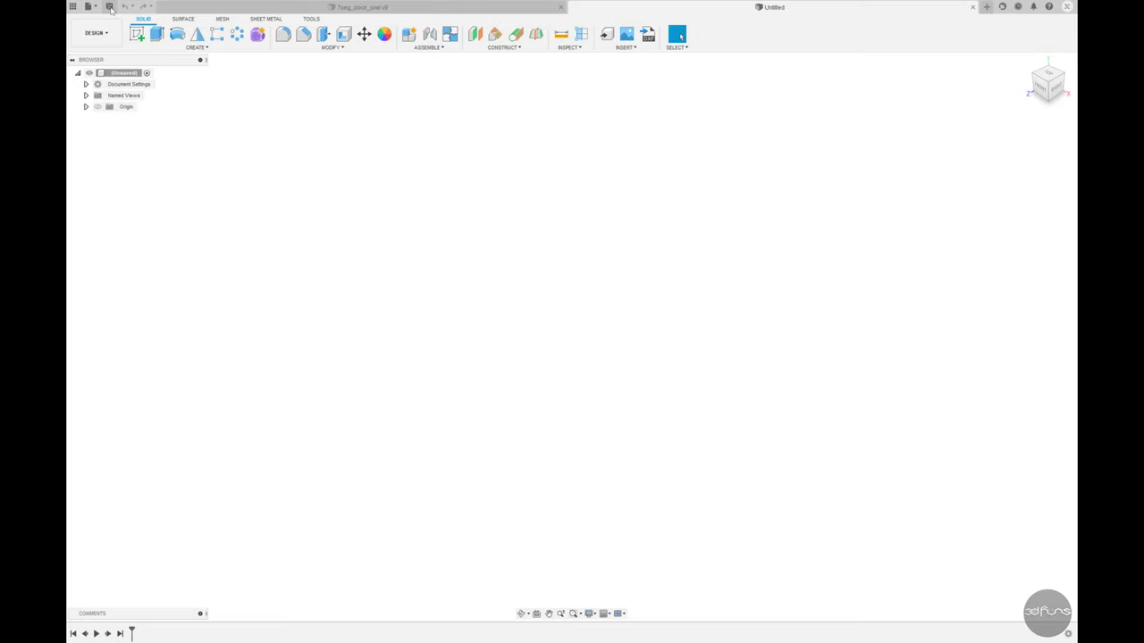
Save the new design as 7seg_case_top under My First Project > 7Seg_Clock
{"action": "left_click", "coordinate": [109, 7]}
{"action": "type", "text": "7seg_case_top"}
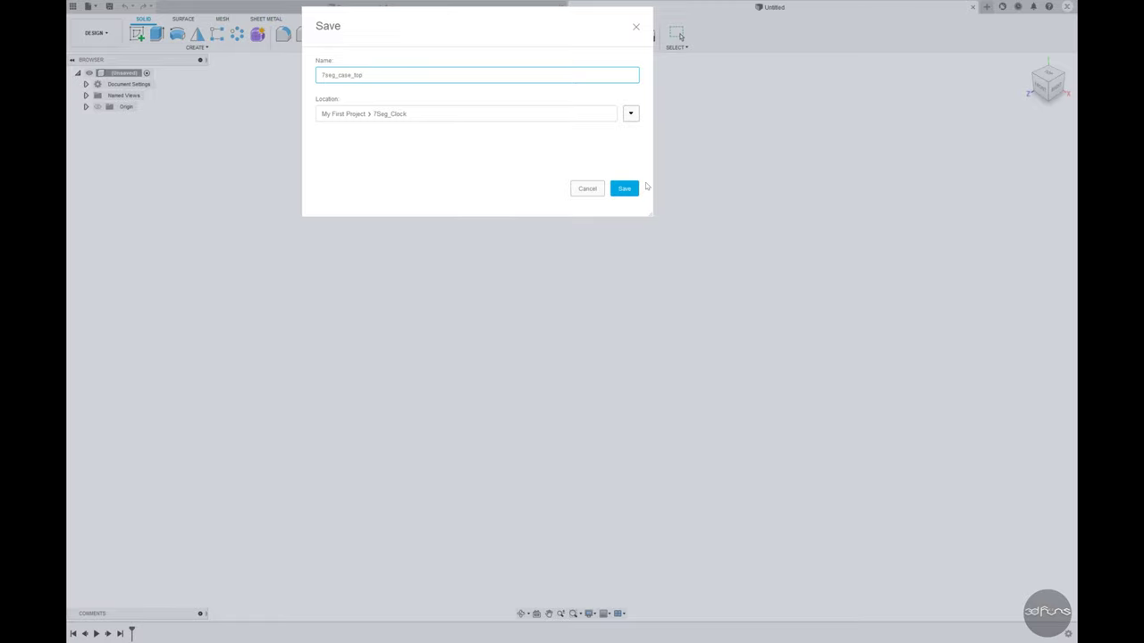
{"action": "left_click", "coordinate": [625, 189]}
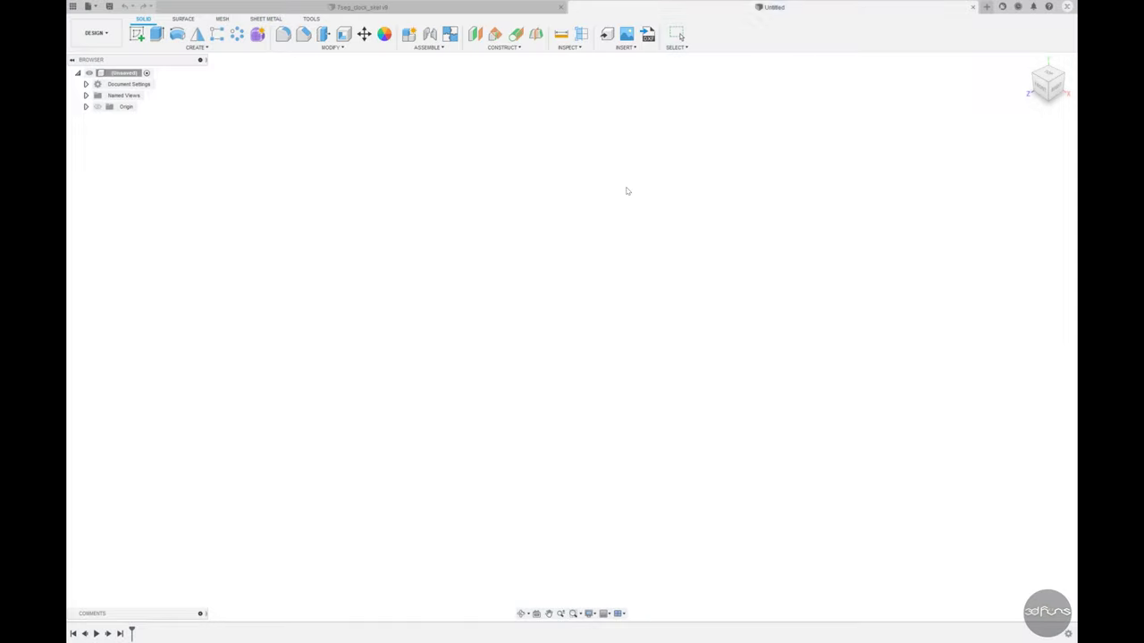
{"action": "left_click", "coordinate": [608, 55]}
Derive from 7seg_clock_skel, selecting the box-area, bottom plate and Sketch12 sketches
{"action": "double_click", "coordinate": [489, 325]}
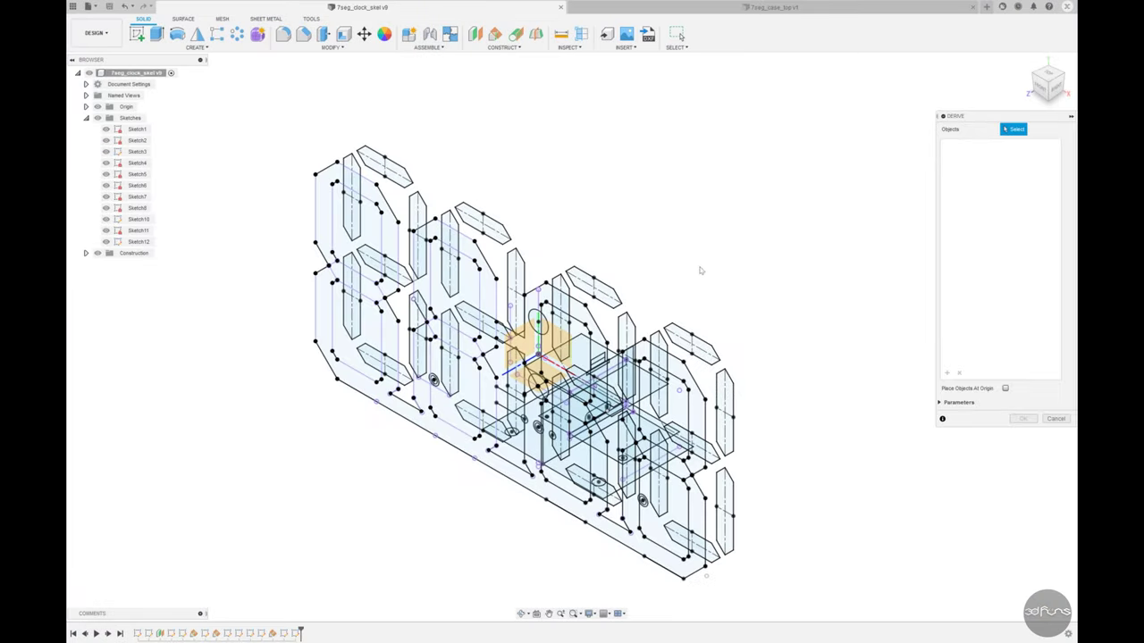
{"action": "mouse_move", "coordinate": [699, 268]}
{"action": "middle_mouse_down", "text": "shift"}
{"action": "mouse_move", "coordinate": [634, 248]}
{"action": "mouse_move", "coordinate": [586, 436]}
{"action": "middle_mouse_up", "text": "shift"}
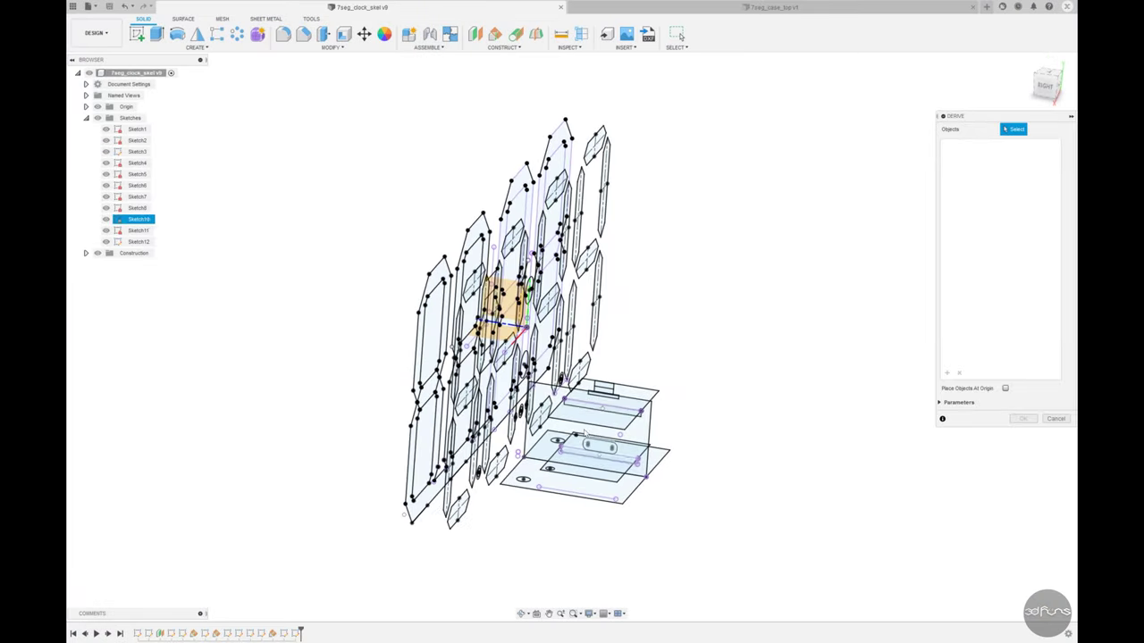
{"action": "left_click", "coordinate": [665, 455]}
{"action": "left_click", "coordinate": [667, 457]}
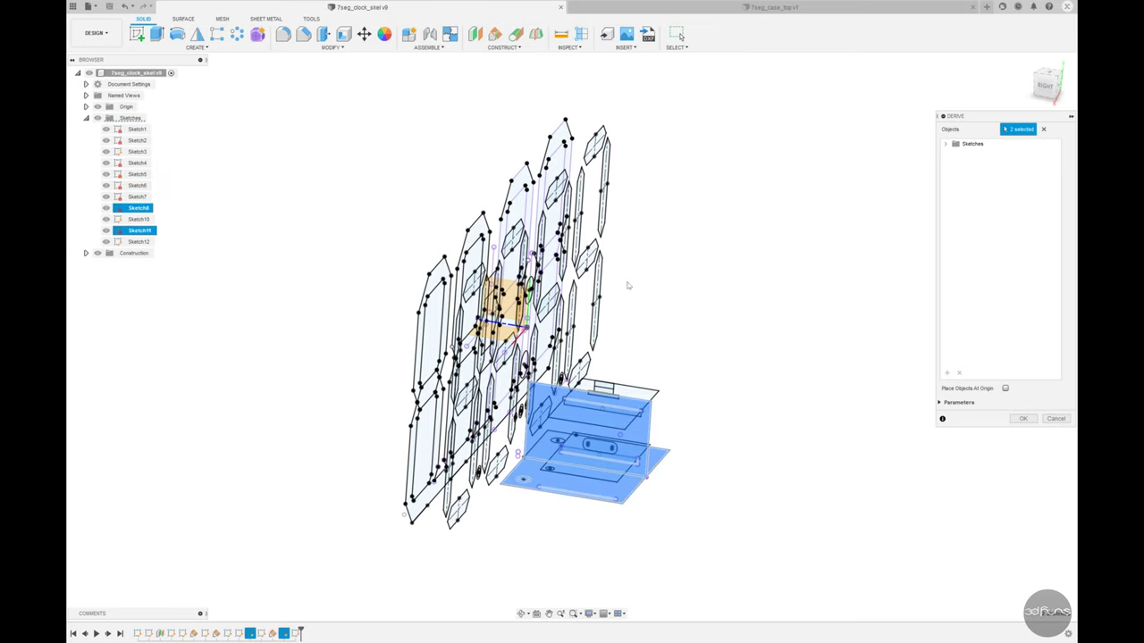
{"action": "mouse_move", "coordinate": [693, 414]}
{"action": "middle_mouse_down", "text": "shift"}
{"action": "mouse_move", "coordinate": [695, 386]}
{"action": "mouse_move", "coordinate": [705, 405]}
{"action": "mouse_move", "coordinate": [694, 405]}
{"action": "middle_mouse_up", "text": "shift"}
{"action": "left_click", "coordinate": [686, 393]}
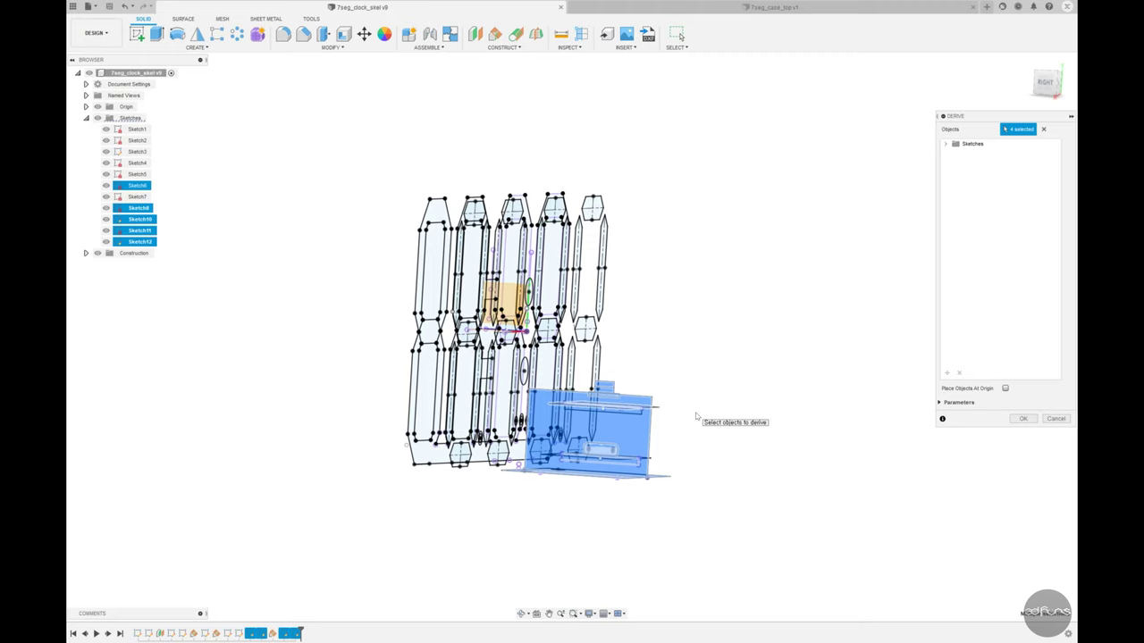
Add Sketch5 and Sketch7 and bring the seven selected sketches into the case design
{"action": "mouse_move", "coordinate": [696, 416]}
{"action": "middle_mouse_down", "text": "shift"}
{"action": "mouse_move", "coordinate": [692, 401]}
{"action": "mouse_move", "coordinate": [705, 445]}
{"action": "middle_mouse_up", "text": "shift"}
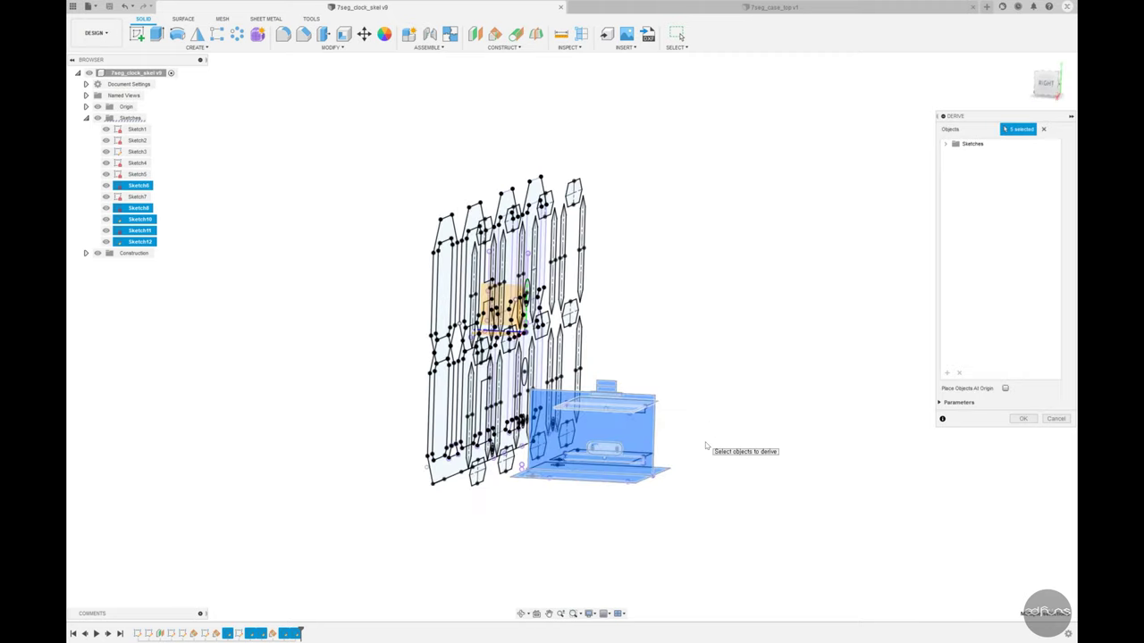
{"action": "mouse_move", "coordinate": [684, 441]}
{"action": "middle_mouse_down", "text": "shift"}
{"action": "mouse_move", "coordinate": [669, 467]}
{"action": "mouse_move", "coordinate": [733, 485]}
{"action": "mouse_move", "coordinate": [745, 501]}
{"action": "mouse_move", "coordinate": [774, 498]}
{"action": "mouse_move", "coordinate": [737, 509]}
{"action": "middle_mouse_up", "text": "shift"}
{"action": "left_click", "coordinate": [672, 469], "text": "shift"}
{"action": "left_click", "coordinate": [532, 413]}
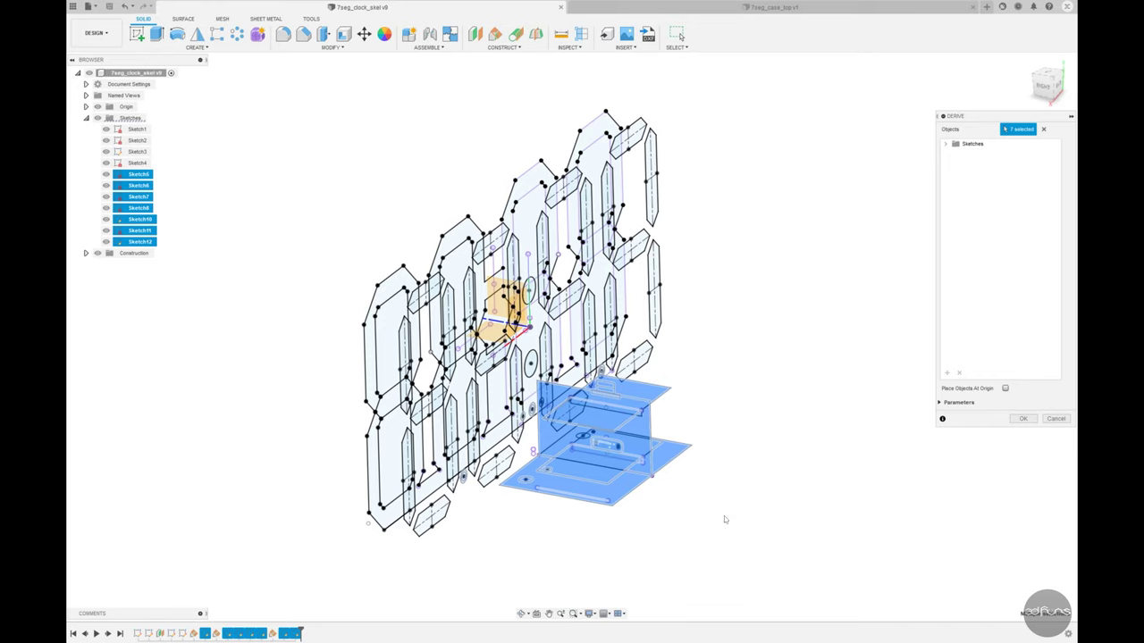
{"action": "mouse_move", "coordinate": [722, 521]}
{"action": "middle_mouse_down", "text": "shift"}
{"action": "mouse_move", "coordinate": [620, 562]}
{"action": "mouse_move", "coordinate": [641, 562]}
{"action": "mouse_move", "coordinate": [611, 559]}
{"action": "mouse_move", "coordinate": [895, 476]}
{"action": "middle_mouse_up", "text": "shift"}
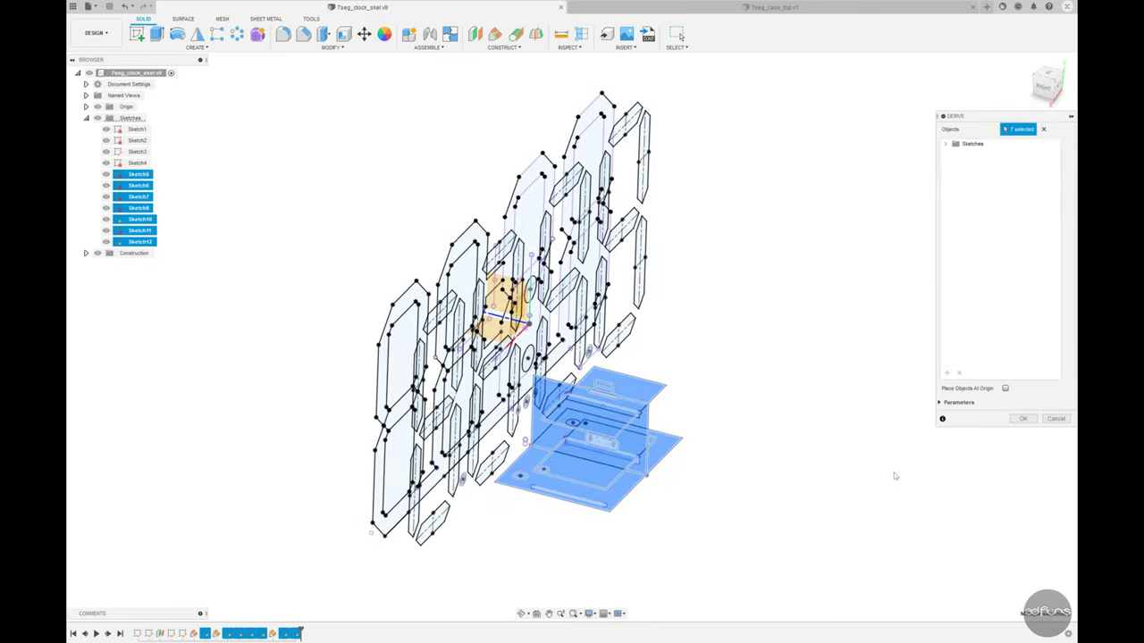
{"action": "left_click", "coordinate": [1021, 419]}
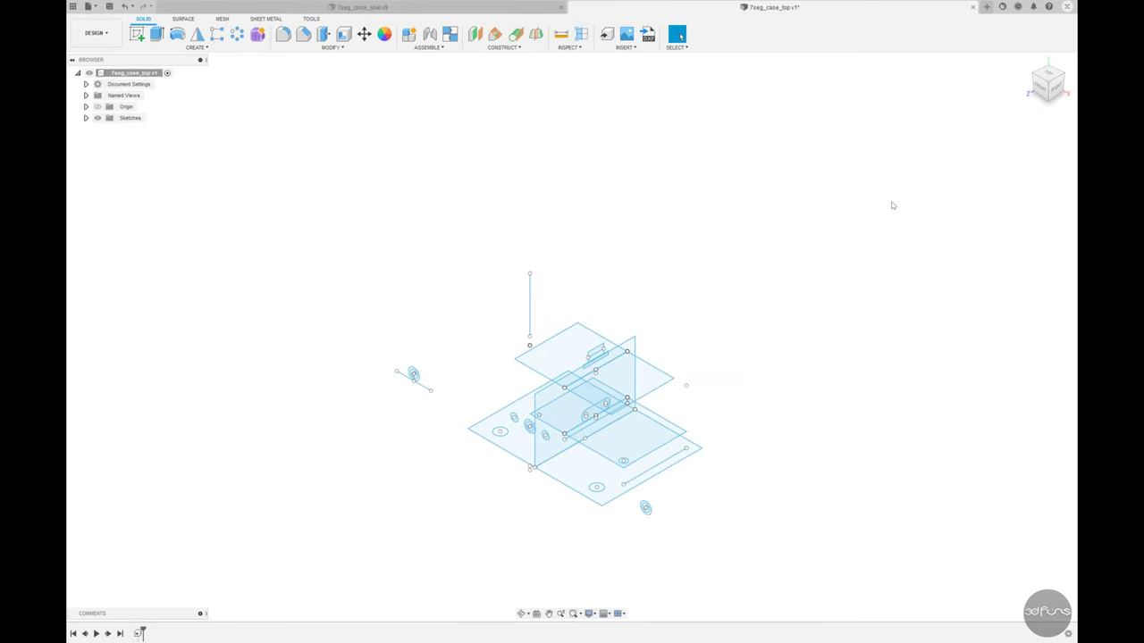
Edit the Derive feature to also include Sketch4 from the skeleton
{"action": "mouse_move", "coordinate": [1031, 69]}
{"action": "middle_mouse_down", "text": "shift"}
{"action": "mouse_move", "coordinate": [804, 286]}
{"action": "mouse_move", "coordinate": [776, 284]}
{"action": "mouse_move", "coordinate": [765, 319]}
{"action": "middle_mouse_up", "text": "shift"}
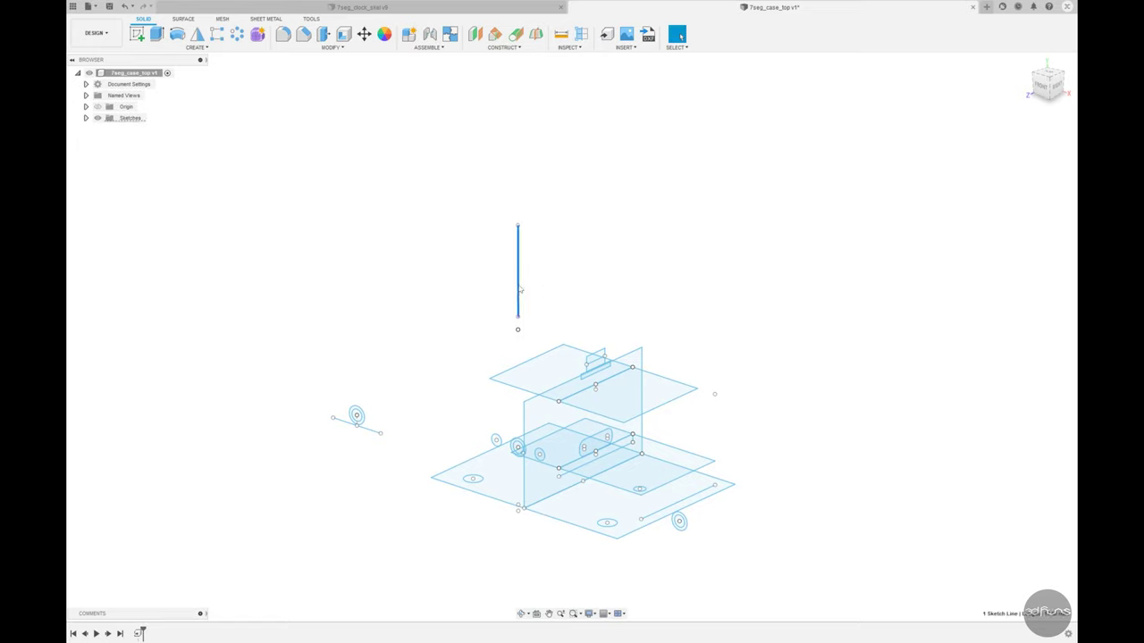
{"action": "mouse_move", "coordinate": [268, 325]}
{"action": "middle_mouse_down", "text": "shift"}
{"action": "mouse_move", "coordinate": [312, 327]}
{"action": "mouse_move", "coordinate": [273, 342]}
{"action": "mouse_move", "coordinate": [276, 327]}
{"action": "mouse_move", "coordinate": [259, 327]}
{"action": "middle_mouse_up", "text": "shift"}
{"action": "middle_click_drag", "start_coordinate": [373, 483], "coordinate": [376, 471], "text": "shift"}
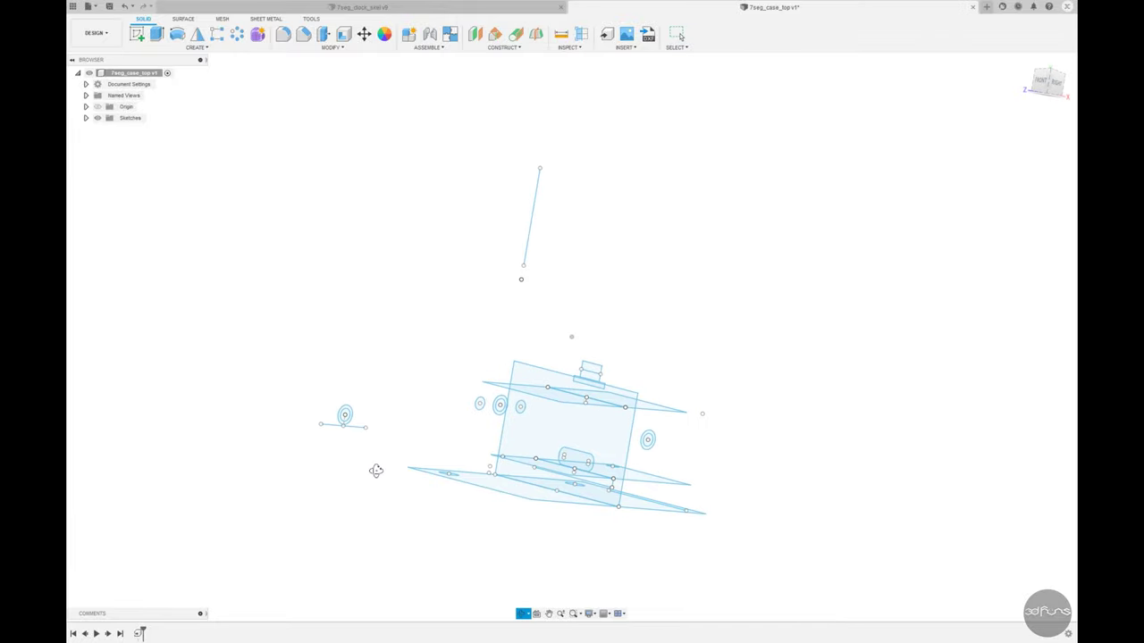
{"action": "key", "text": "Escape"}
{"action": "right_click", "coordinate": [137, 633]}
{"action": "left_click", "coordinate": [170, 583]}
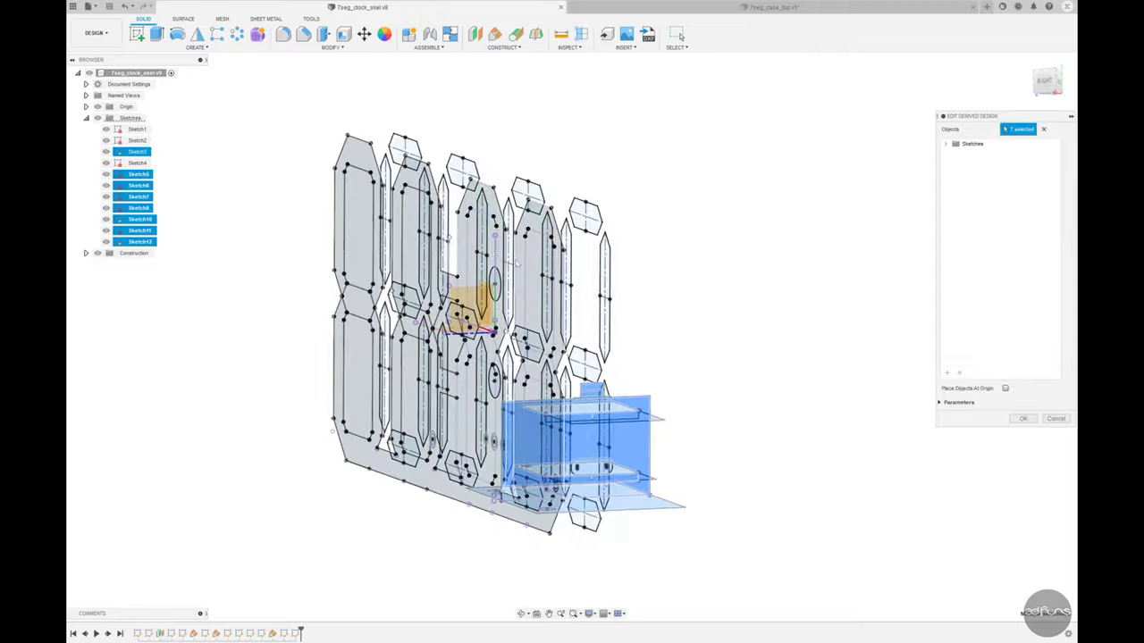
{"action": "mouse_move", "coordinate": [515, 259]}
{"action": "middle_mouse_down", "text": "shift"}
{"action": "mouse_move", "coordinate": [679, 372]}
{"action": "mouse_move", "coordinate": [686, 341]}
{"action": "mouse_move", "coordinate": [628, 420]}
{"action": "mouse_move", "coordinate": [781, 549]}
{"action": "middle_mouse_up", "text": "shift"}
{"action": "scroll", "coordinate": [628, 420], "scroll_direction": "up", "scroll_amount": 2}
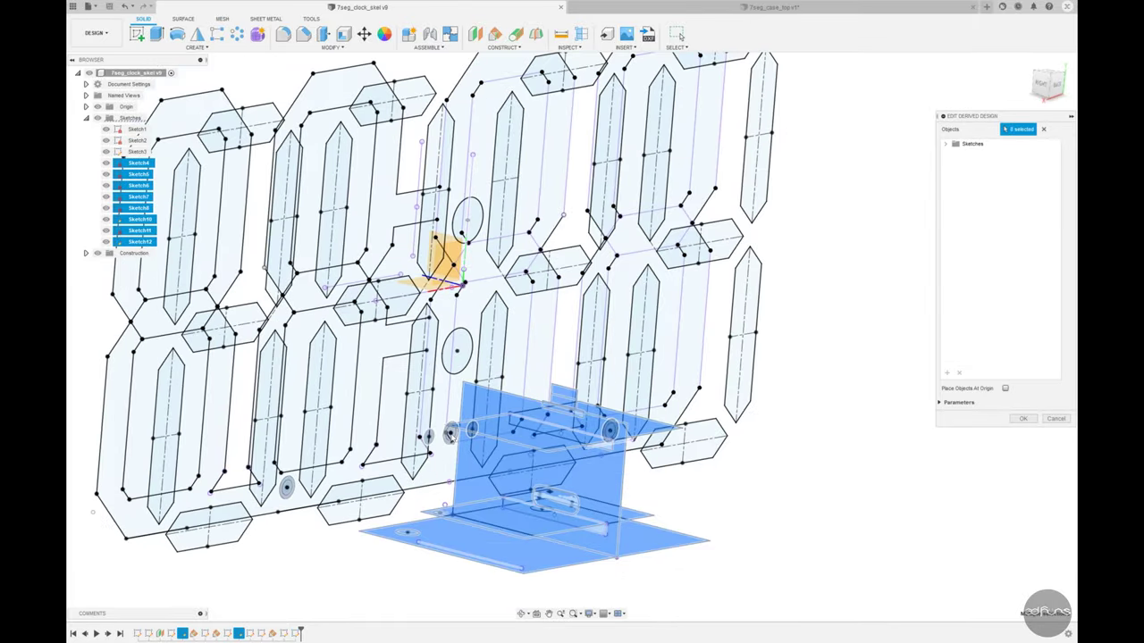
{"action": "left_click", "coordinate": [1025, 419]}
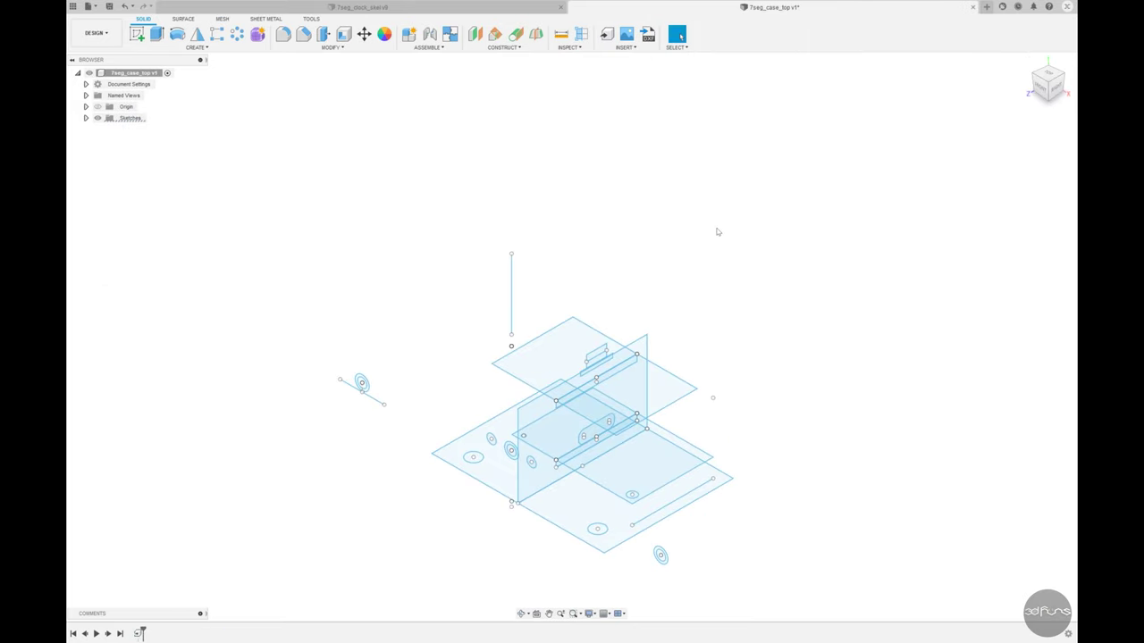
Extrude the base-plate and two hole profiles To Object up to the top sketch plane
{"action": "mouse_move", "coordinate": [666, 239]}
{"action": "middle_mouse_down", "text": "shift"}
{"action": "mouse_move", "coordinate": [746, 381]}
{"action": "mouse_move", "coordinate": [772, 396]}
{"action": "middle_mouse_up", "text": "shift"}
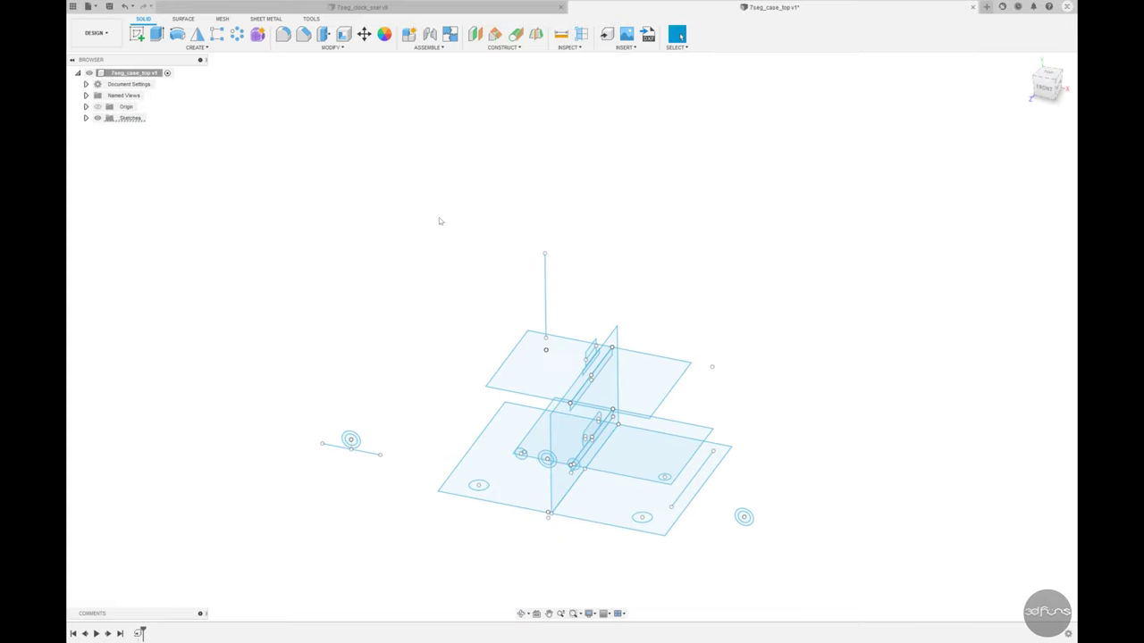
{"action": "left_click", "coordinate": [157, 34]}
{"action": "left_click", "coordinate": [545, 473]}
{"action": "left_click", "coordinate": [636, 500]}
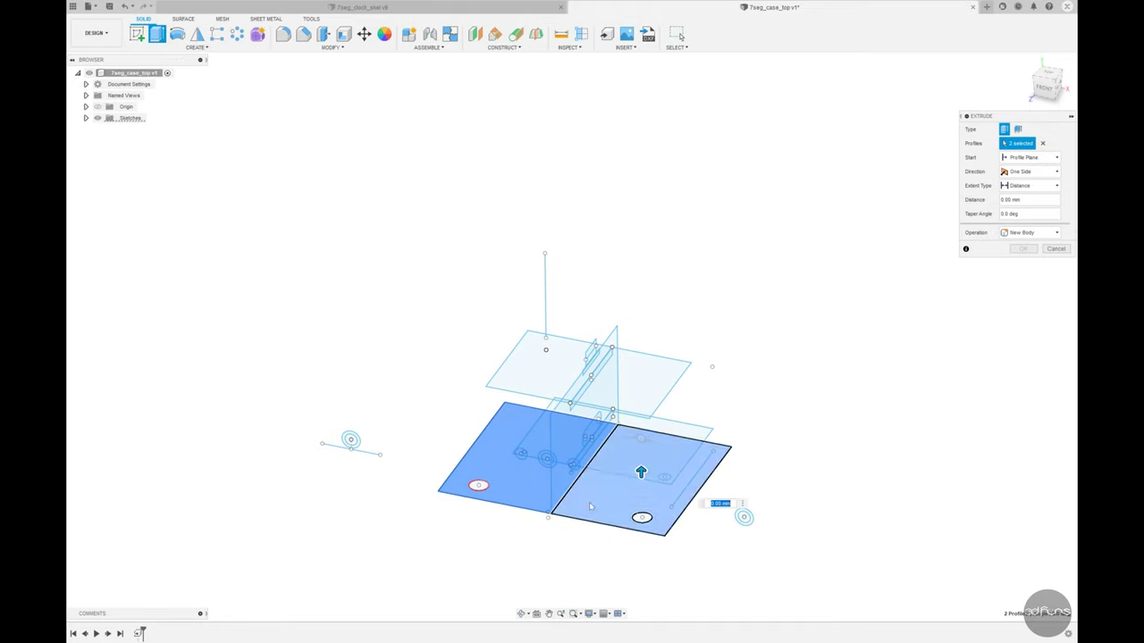
{"action": "left_click", "coordinate": [640, 518]}
{"action": "left_click", "coordinate": [478, 485]}
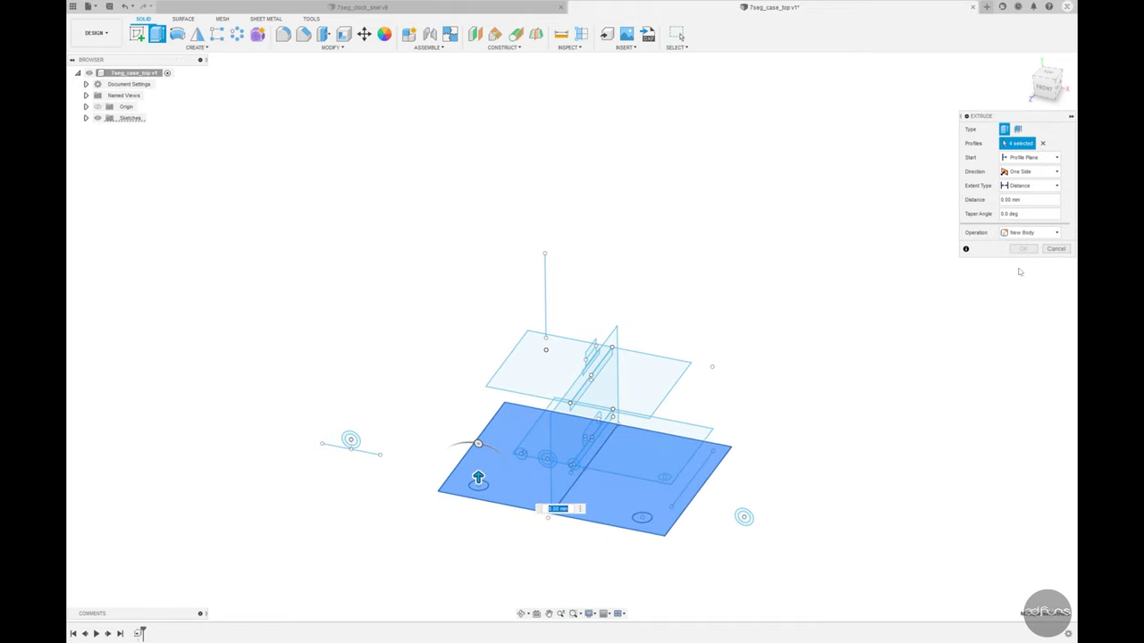
{"action": "left_click", "coordinate": [1023, 185]}
{"action": "left_click", "coordinate": [1019, 198]}
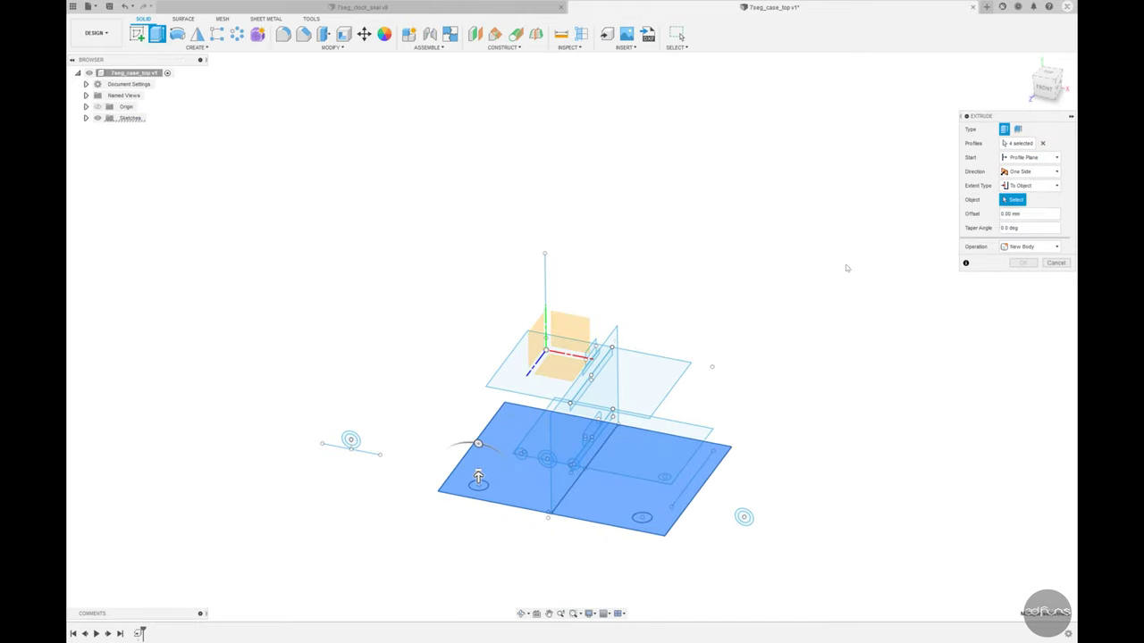
{"action": "left_click", "coordinate": [616, 329]}
{"action": "key", "text": "Return"}
Start a new sketch on the solid box's bottom face
{"action": "mouse_move", "coordinate": [957, 276]}
{"action": "middle_mouse_down", "text": "shift"}
{"action": "mouse_move", "coordinate": [794, 217]}
{"action": "mouse_move", "coordinate": [806, 264]}
{"action": "middle_mouse_up", "text": "shift"}
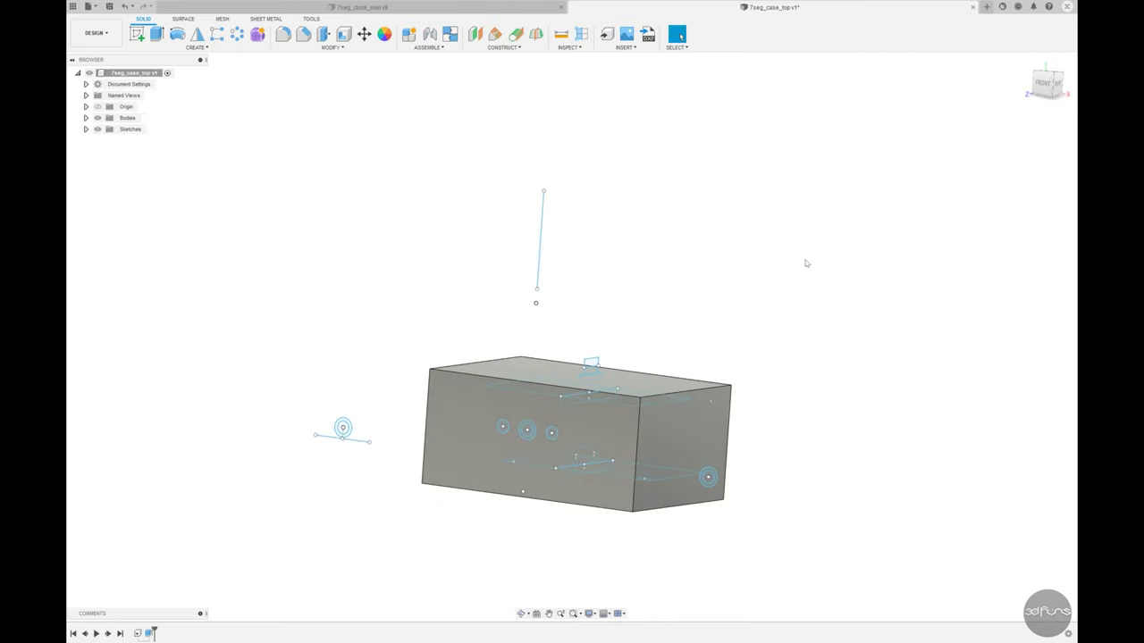
{"action": "scroll", "coordinate": [806, 268], "scroll_direction": "down", "scroll_amount": 2}
{"action": "left_click", "coordinate": [1025, 65]}
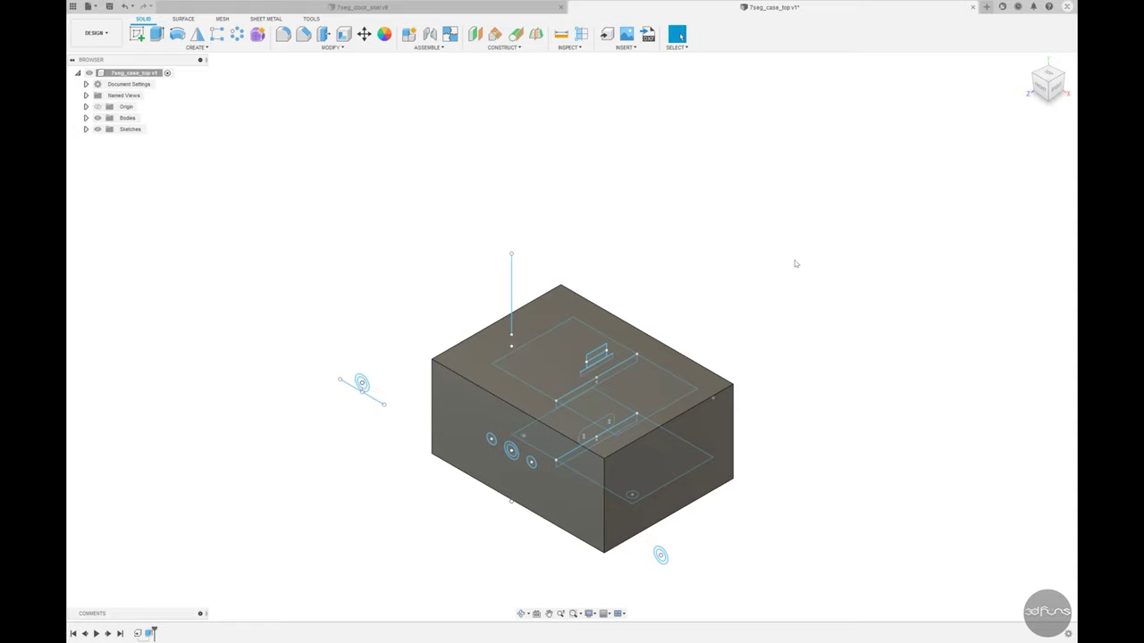
{"action": "mouse_move", "coordinate": [795, 263]}
{"action": "middle_mouse_down", "text": "shift"}
{"action": "mouse_move", "coordinate": [812, 331]}
{"action": "mouse_move", "coordinate": [735, 319]}
{"action": "mouse_move", "coordinate": [710, 204]}
{"action": "middle_mouse_up", "text": "shift"}
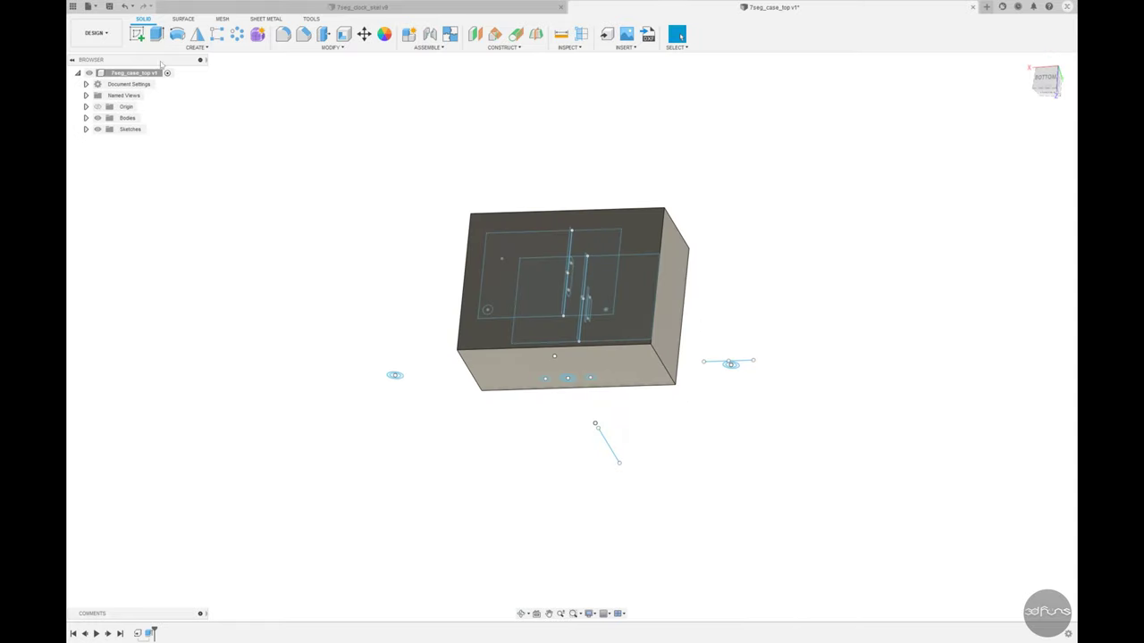
{"action": "left_click", "coordinate": [137, 34]}
{"action": "left_click", "coordinate": [563, 444]}
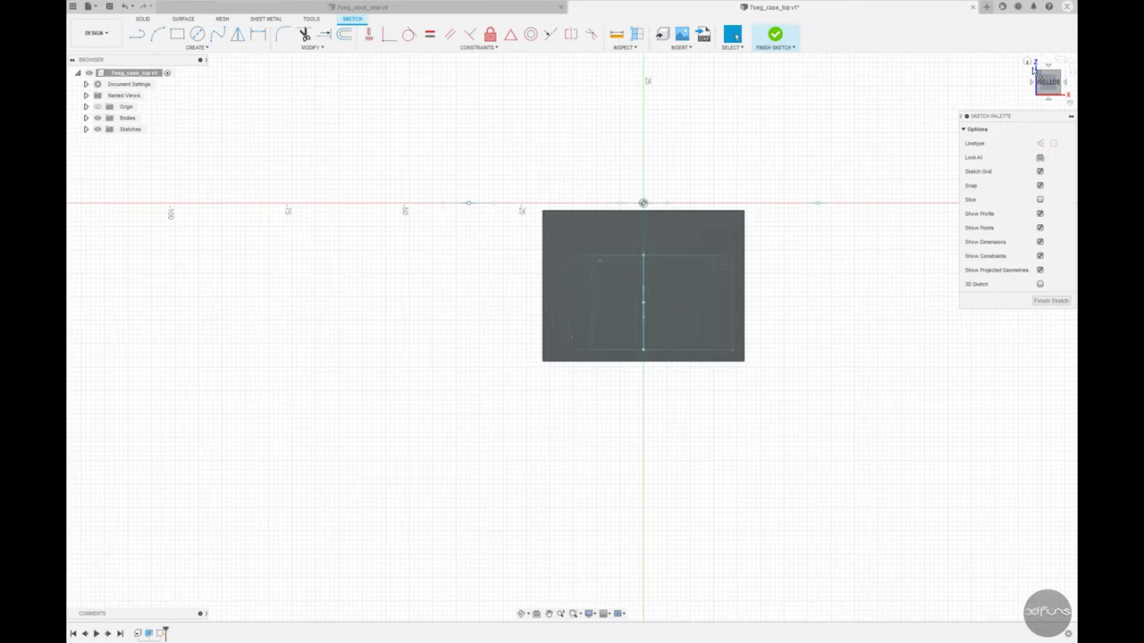
From the BOTTOM view, draw a 2-point rectangle just inside the box outline
{"action": "left_click", "coordinate": [1026, 62]}
{"action": "mouse_move", "coordinate": [607, 370]}
{"action": "middle_mouse_down", "text": "shift"}
{"action": "mouse_move", "coordinate": [627, 255]}
{"action": "mouse_move", "coordinate": [607, 272]}
{"action": "middle_mouse_up", "text": "shift"}
{"action": "left_click", "coordinate": [1047, 82]}
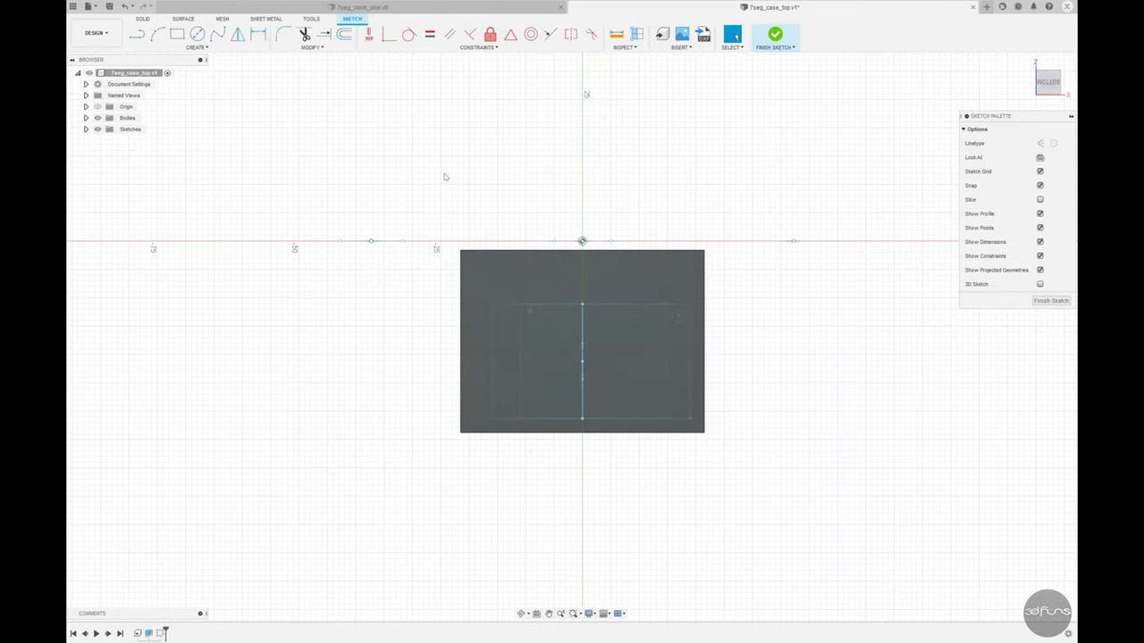
{"action": "mouse_move", "coordinate": [584, 276]}
{"action": "middle_mouse_down", "text": "shift"}
{"action": "mouse_move", "coordinate": [577, 334]}
{"action": "mouse_move", "coordinate": [503, 360]}
{"action": "mouse_move", "coordinate": [1073, 83]}
{"action": "middle_mouse_up", "text": "shift"}
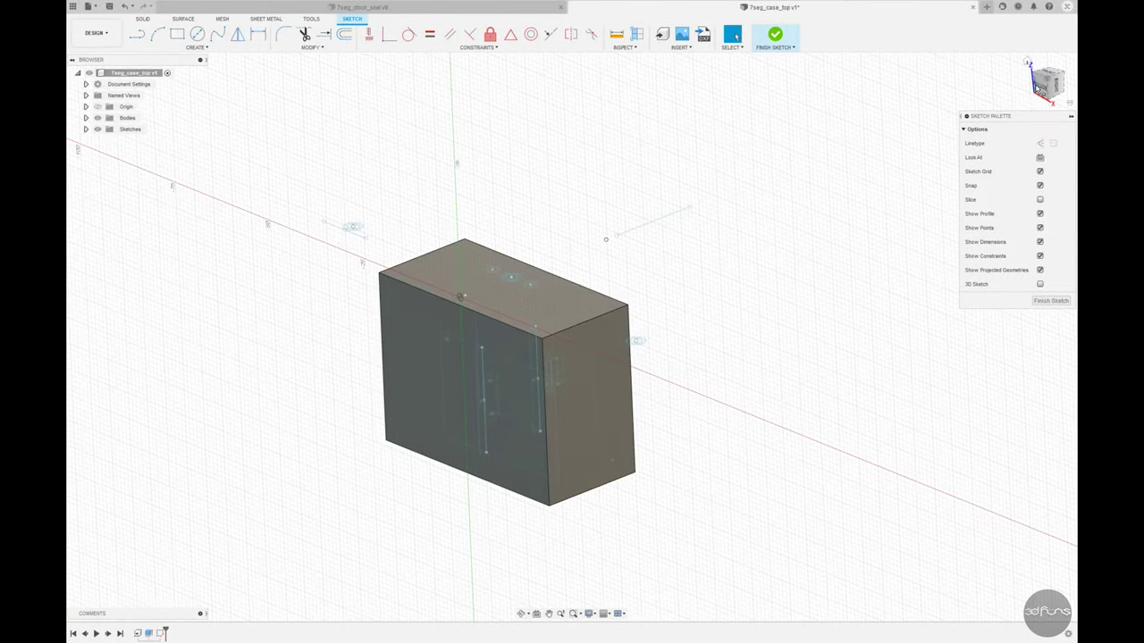
{"action": "left_click", "coordinate": [1040, 85]}
{"action": "key", "text": "r"}
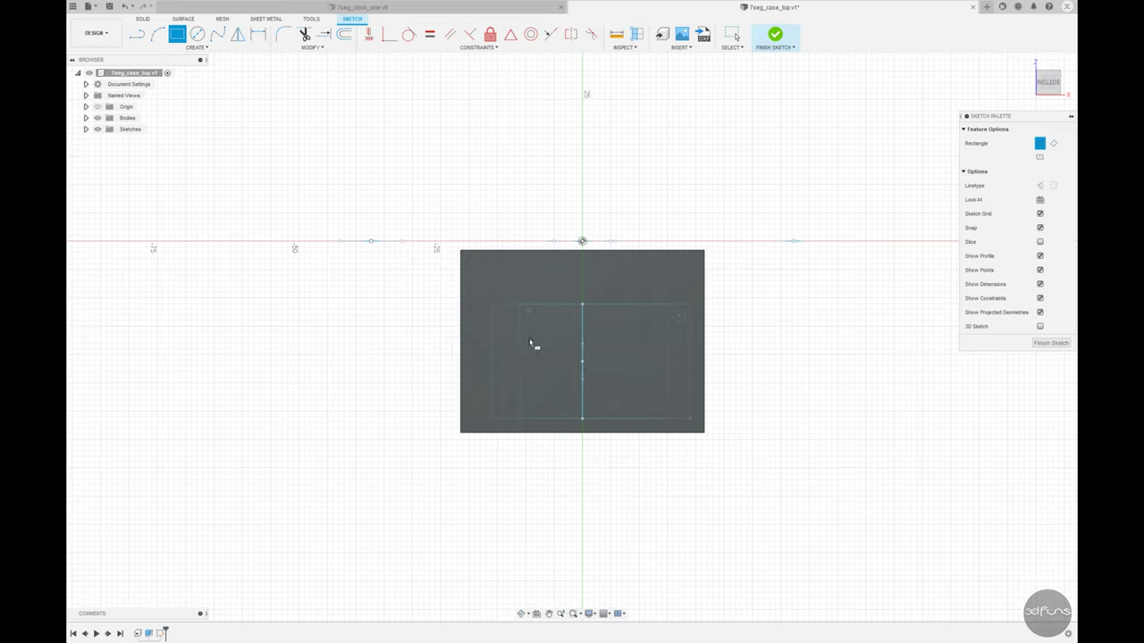
{"action": "left_click", "coordinate": [475, 292]}
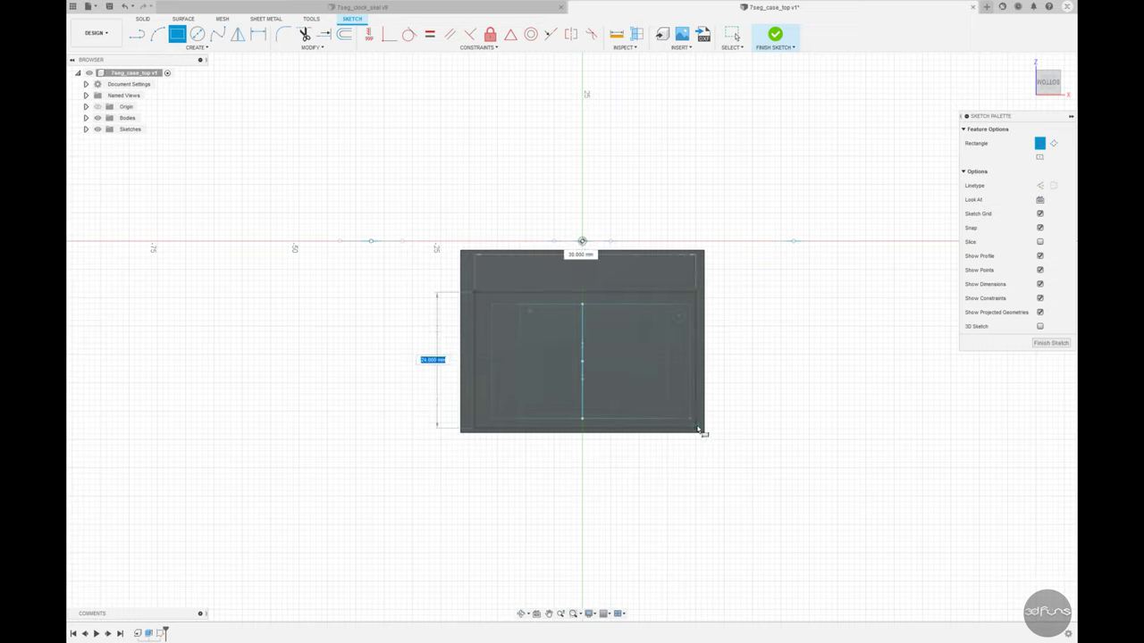
{"action": "left_click", "coordinate": [697, 424]}
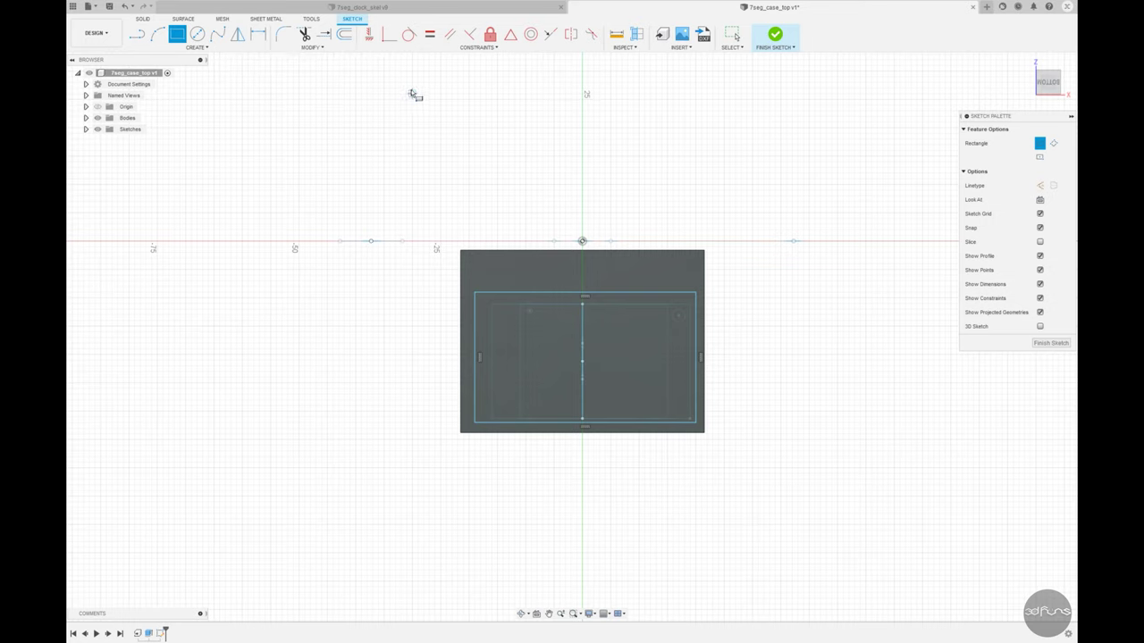
{"action": "scroll", "coordinate": [749, 411], "scroll_direction": "up", "scroll_amount": 3}
Dimension the rectangle 2 mm from the body's right and bottom edges
{"action": "left_click", "coordinate": [268, 41]}
{"action": "left_click", "coordinate": [648, 375]}
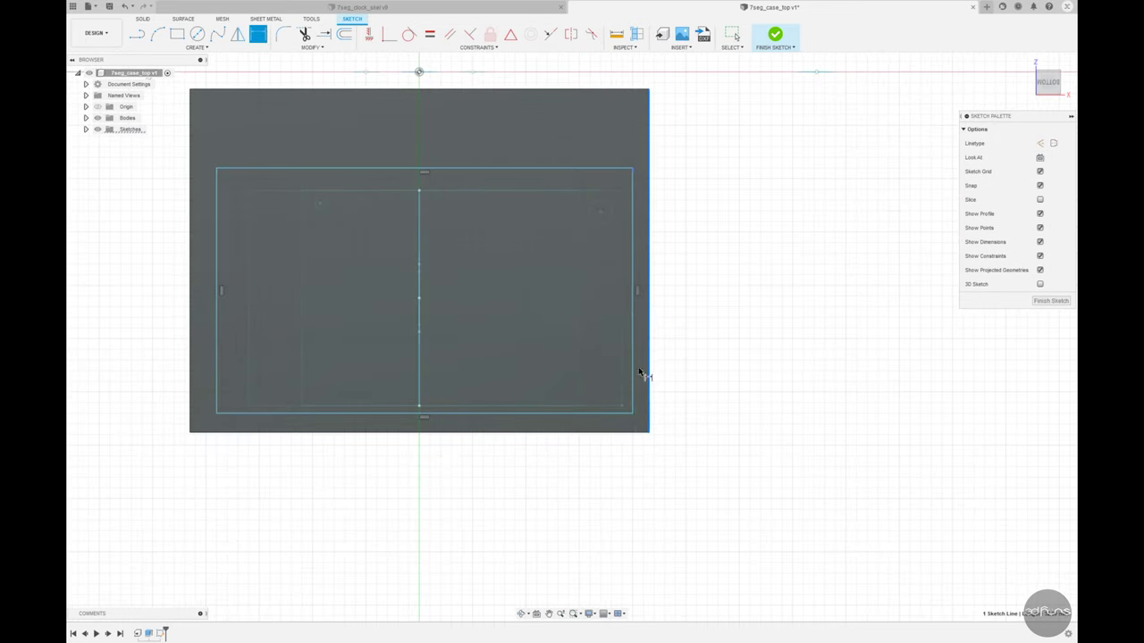
{"action": "left_click", "coordinate": [632, 375]}
{"action": "left_click", "coordinate": [647, 472]}
{"action": "type", "text": "2"}
{"action": "key", "text": "Return"}
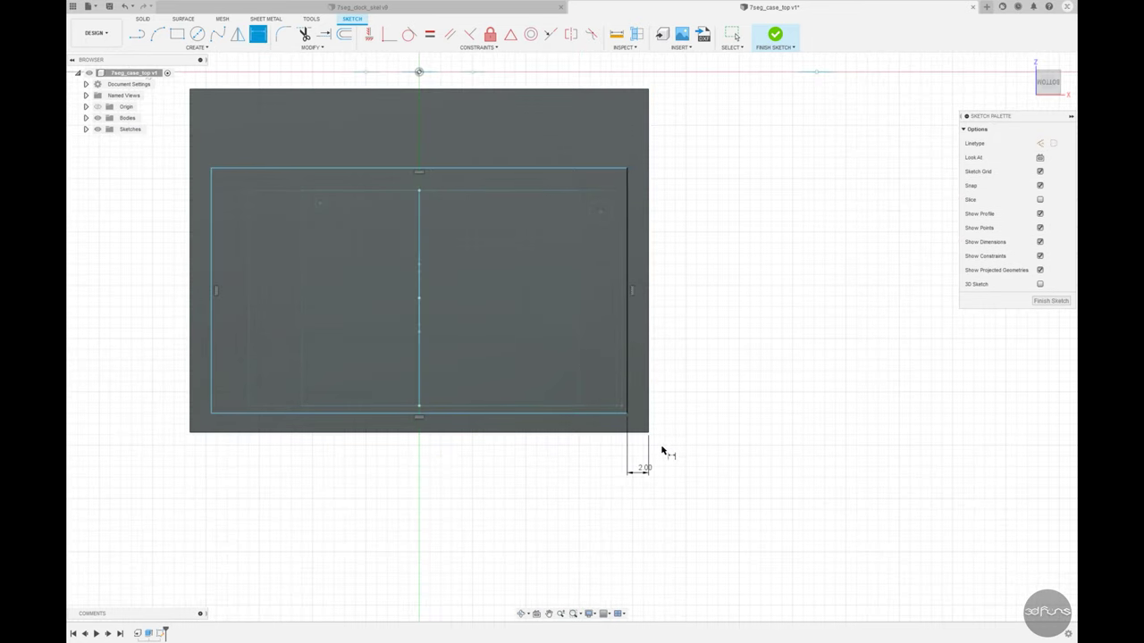
{"action": "left_click", "coordinate": [611, 436]}
{"action": "left_click", "coordinate": [616, 413]}
{"action": "left_click", "coordinate": [718, 424]}
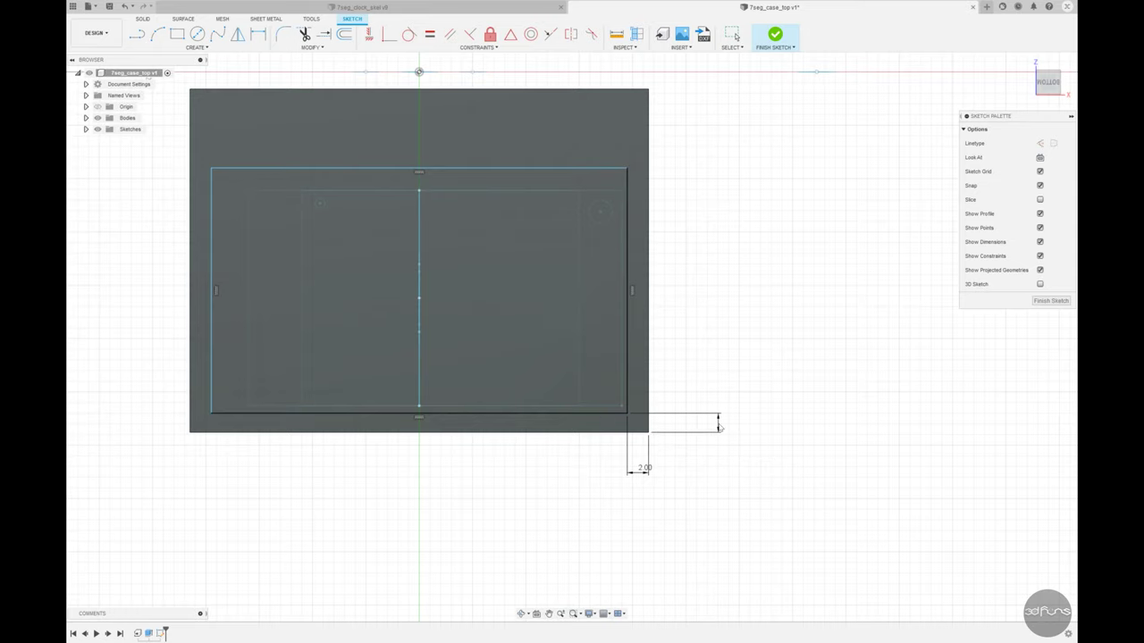
{"action": "type", "text": "2"}
{"action": "key", "text": "Return"}
Dimension the rectangle's left gap to the body edge at 2 mm
{"action": "left_click", "coordinate": [211, 385]}
{"action": "left_click", "coordinate": [190, 384]}
{"action": "left_click", "coordinate": [203, 460]}
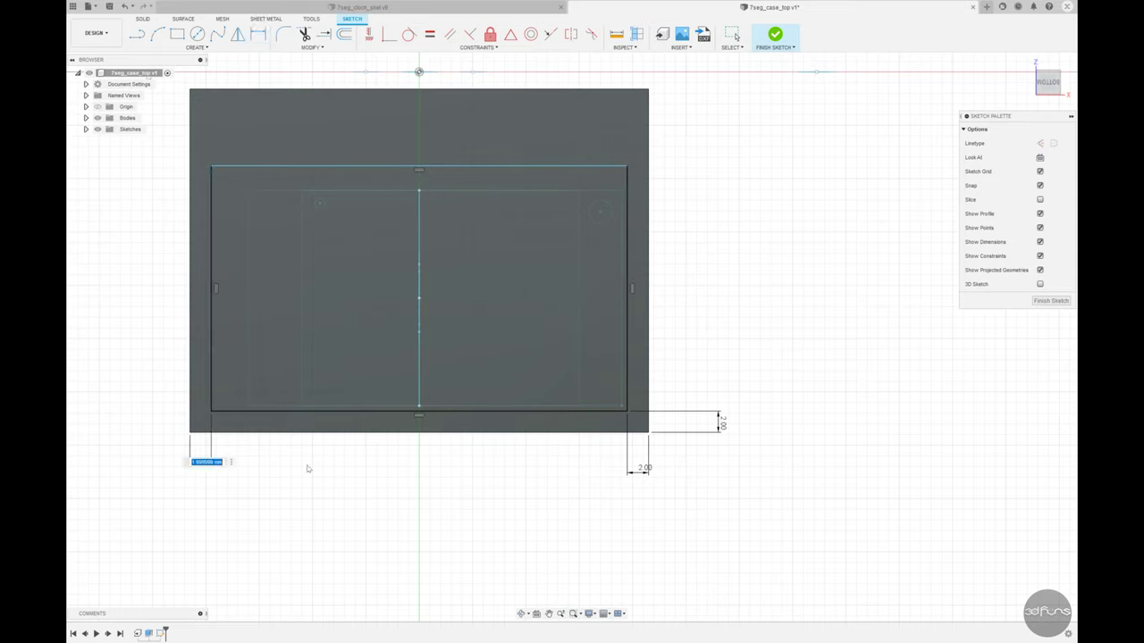
{"action": "key", "text": "Return"}
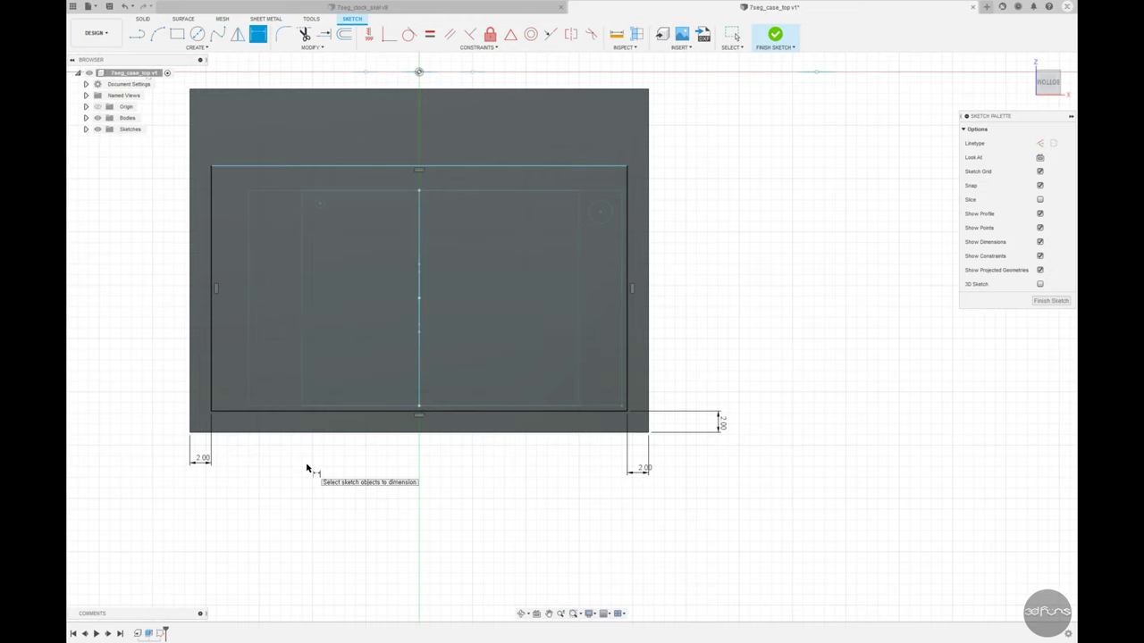
{"action": "scroll", "coordinate": [505, 290], "scroll_direction": "down", "scroll_amount": 2}
{"action": "scroll", "coordinate": [504, 290], "scroll_direction": "down", "scroll_amount": 1}
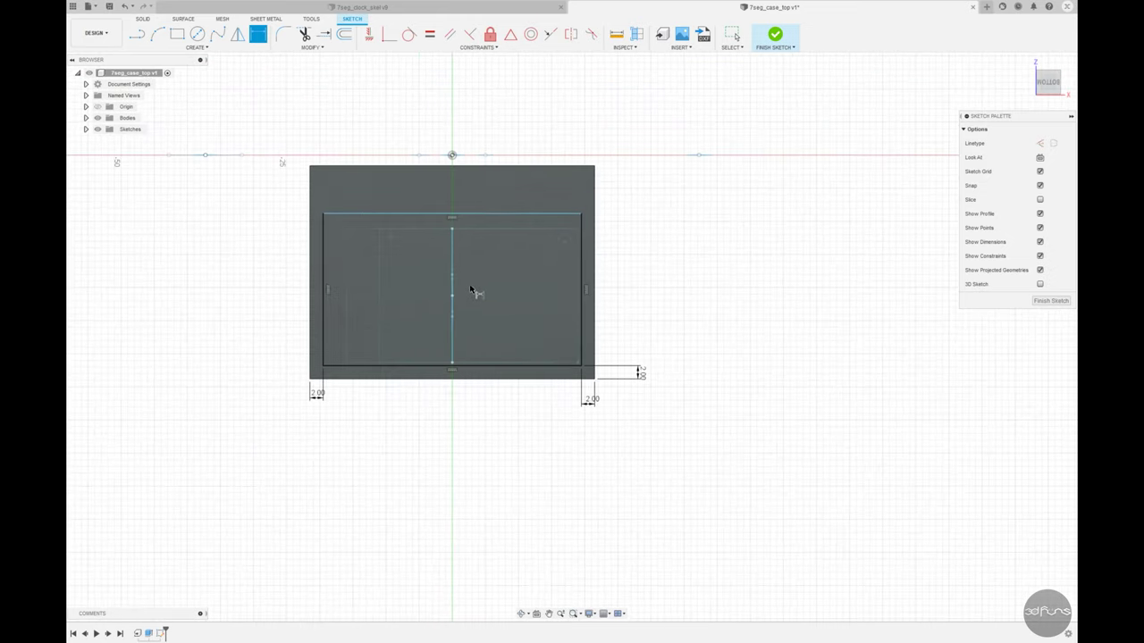
{"action": "scroll", "coordinate": [404, 253], "scroll_direction": "up", "scroll_amount": 1}
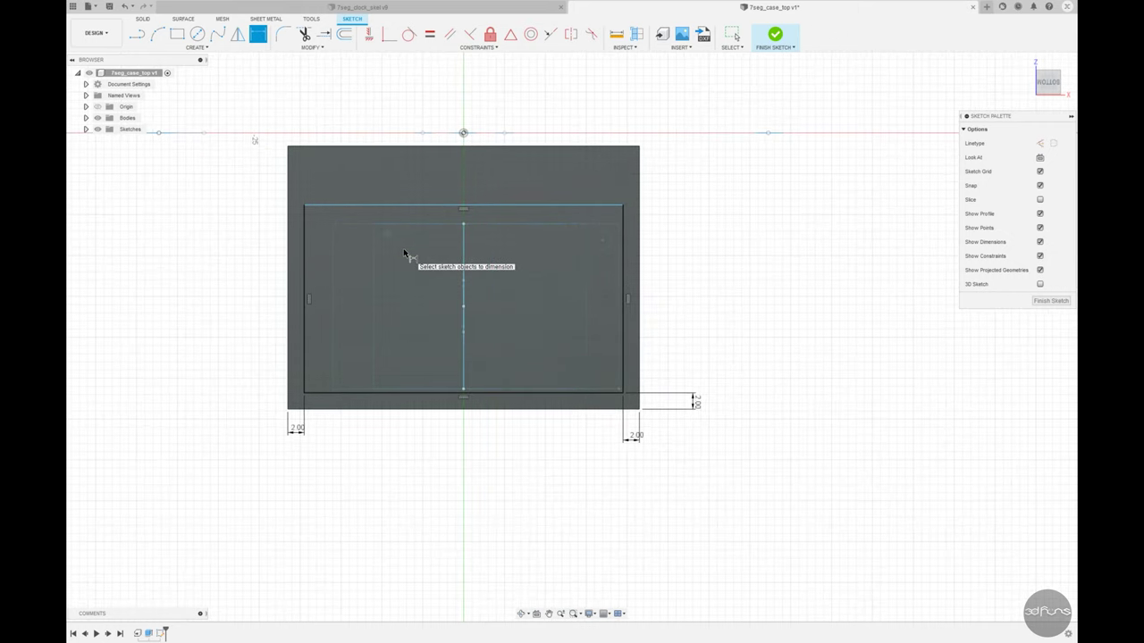
Set a 0.5 mm gap from the inner line to the rectangle's top edge and finish the sketch
{"action": "left_click", "coordinate": [362, 223]}
{"action": "left_click", "coordinate": [365, 205]}
{"action": "left_click", "coordinate": [248, 214]}
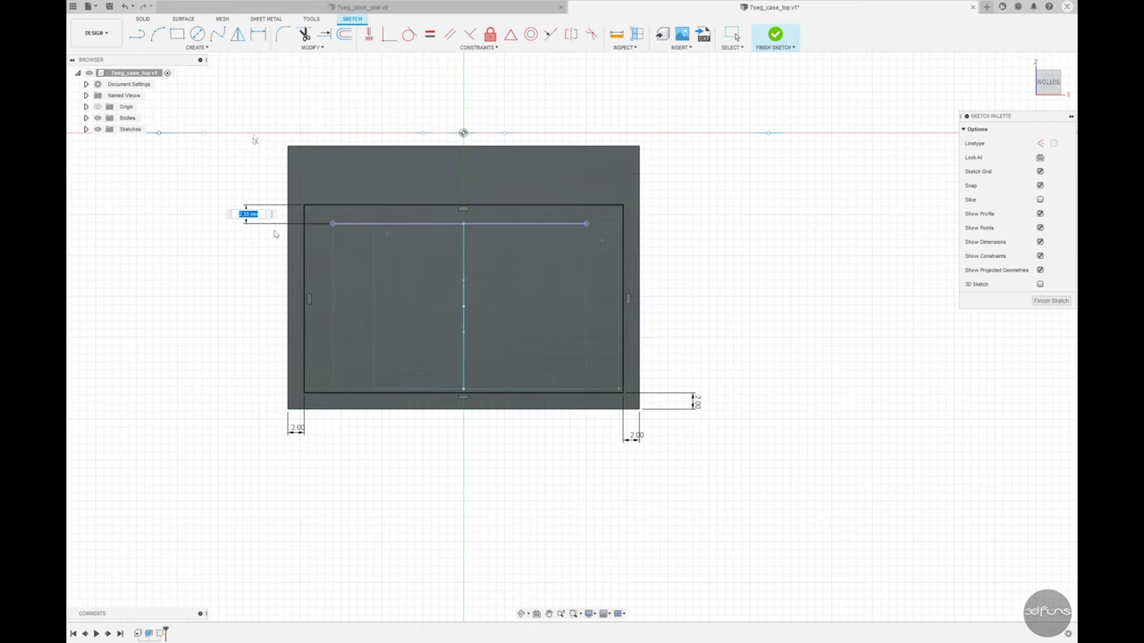
{"action": "type", "text": ".5"}
{"action": "key", "text": "Return"}
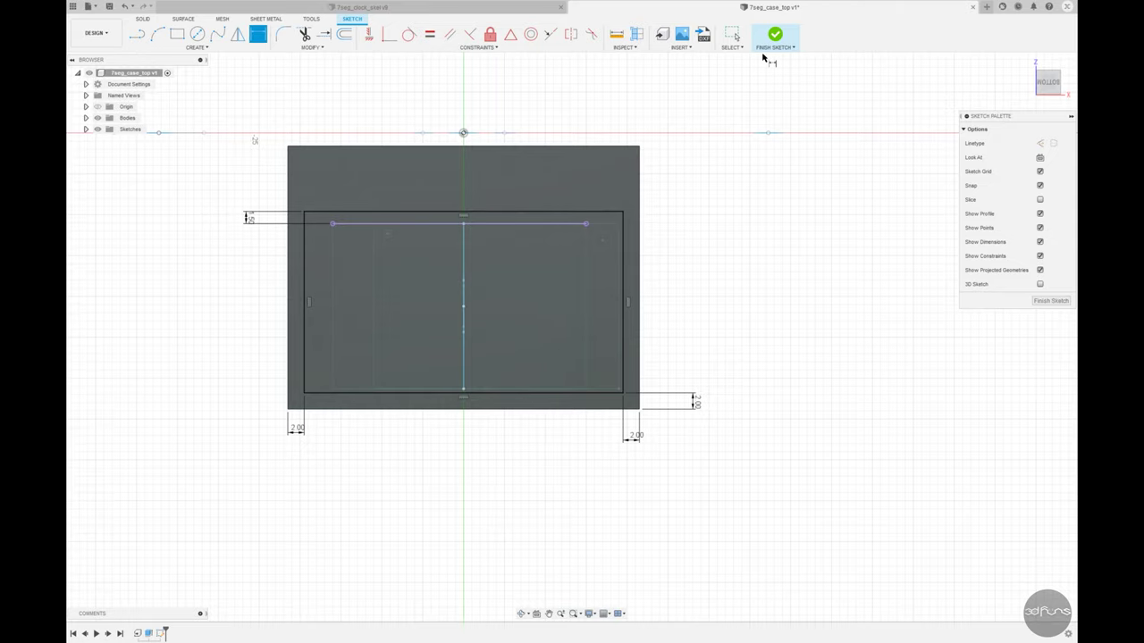
{"action": "left_click", "coordinate": [774, 37]}
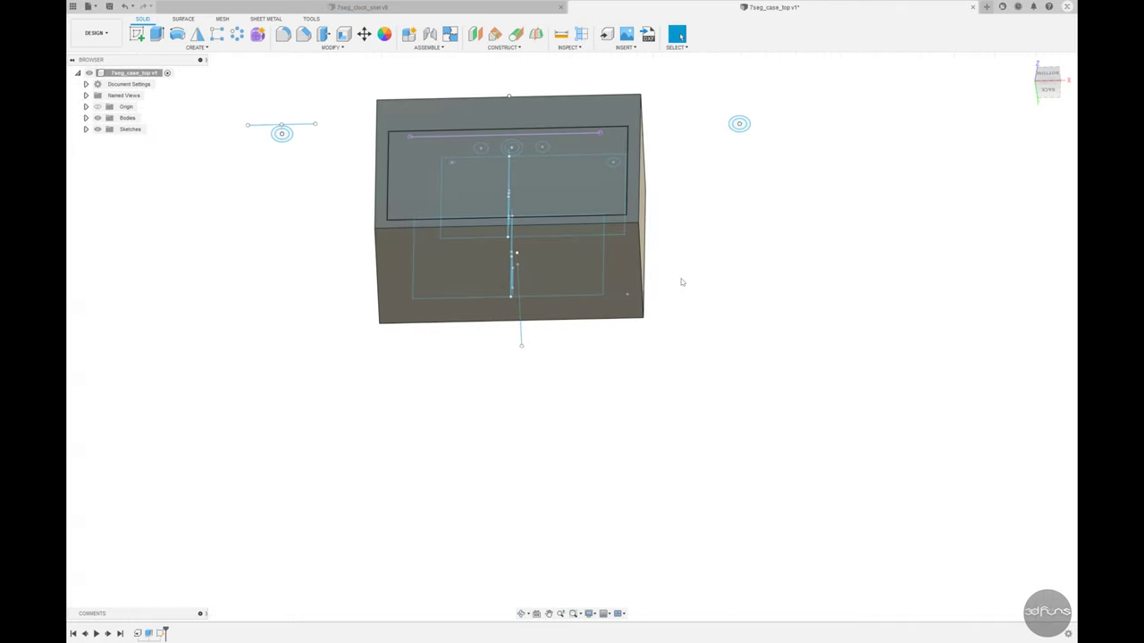
Extrude the rectangle profile as a cut, trying an offset start and adjusting the depth
{"action": "left_click", "coordinate": [157, 33]}
{"action": "left_click", "coordinate": [1031, 157]}
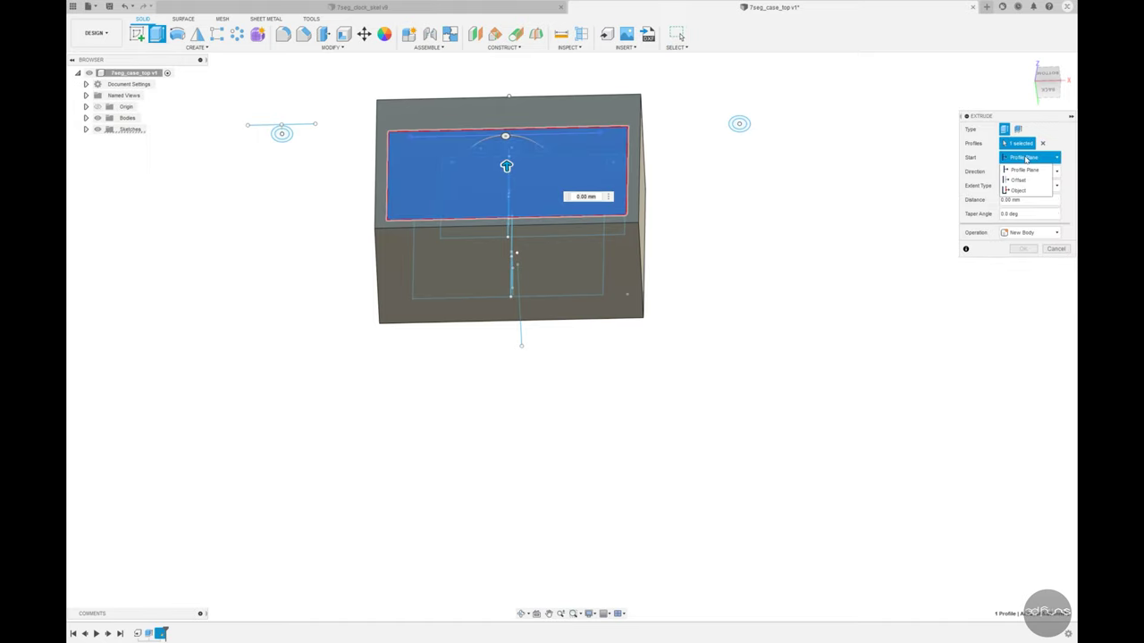
{"action": "left_click", "coordinate": [1027, 178]}
{"action": "middle_click_drag", "start_coordinate": [804, 179], "coordinate": [679, 178], "text": "shift"}
{"action": "left_click_drag", "start_coordinate": [420, 160], "coordinate": [556, 214]}
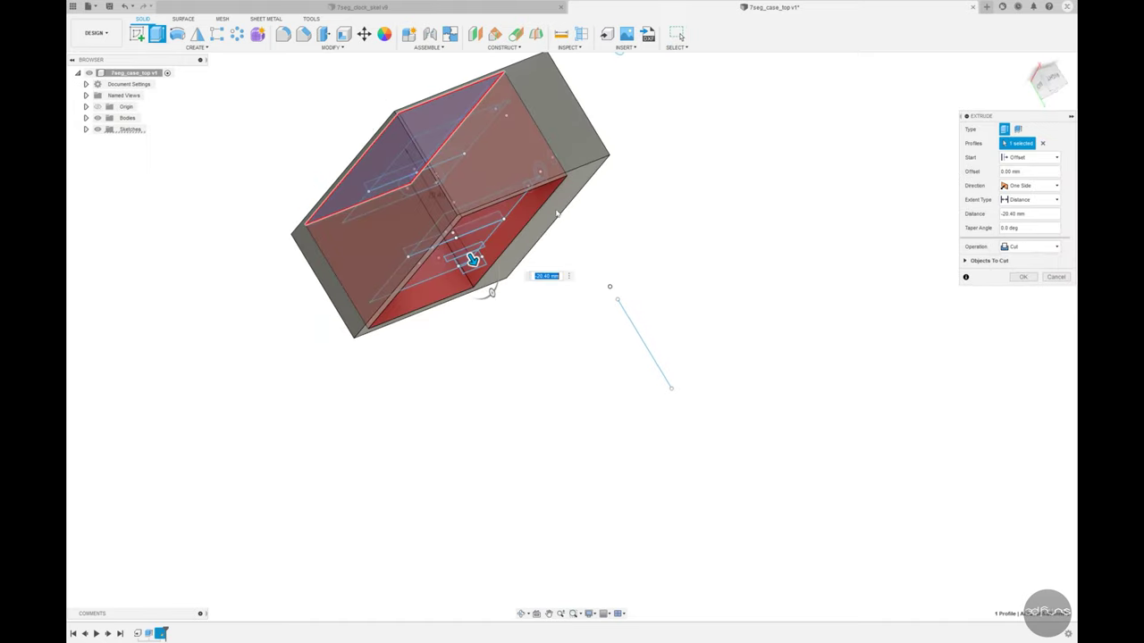
{"action": "left_click_drag", "start_coordinate": [471, 259], "coordinate": [459, 242]}
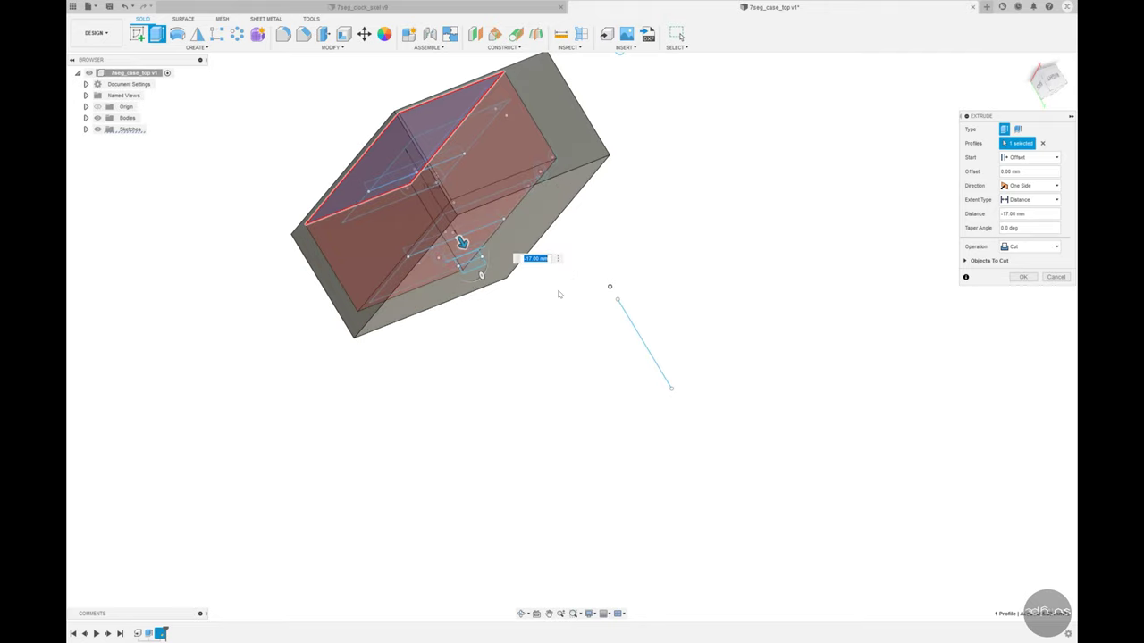
{"action": "type", "text": "-3.2"}
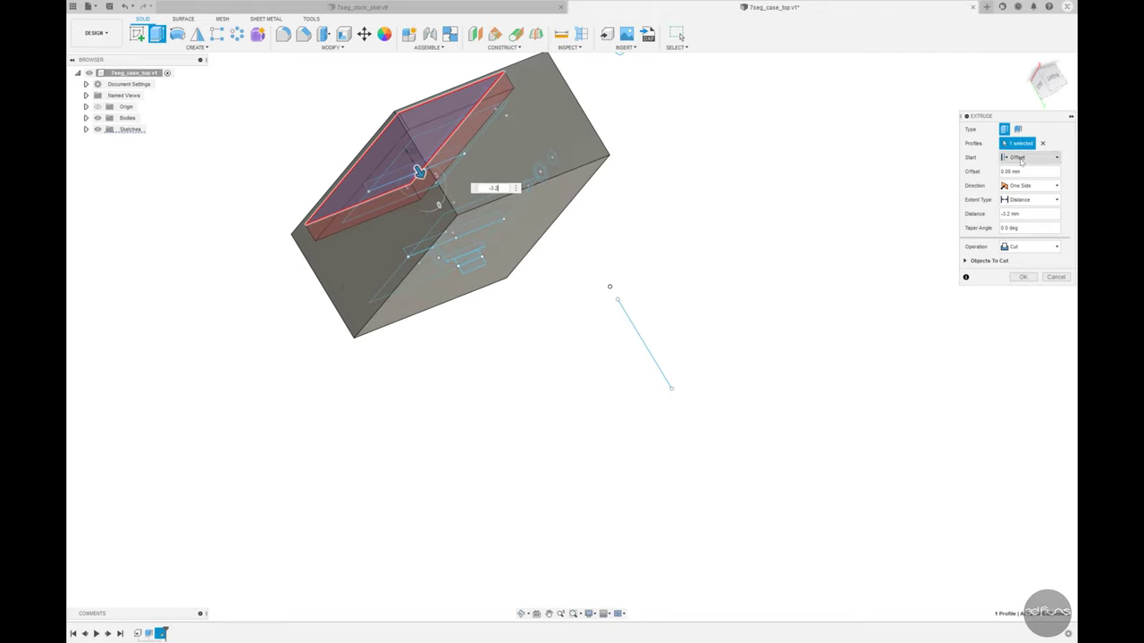
{"action": "left_click", "coordinate": [1019, 158]}
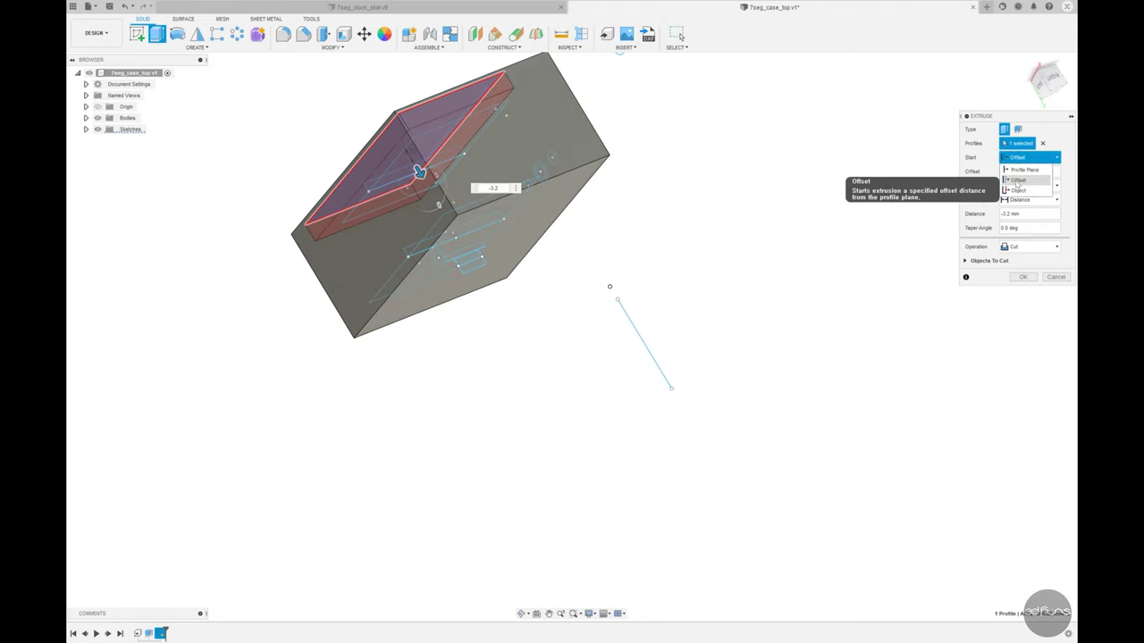
{"action": "left_click", "coordinate": [1018, 181]}
{"action": "left_click_drag", "start_coordinate": [471, 259], "coordinate": [465, 247]}
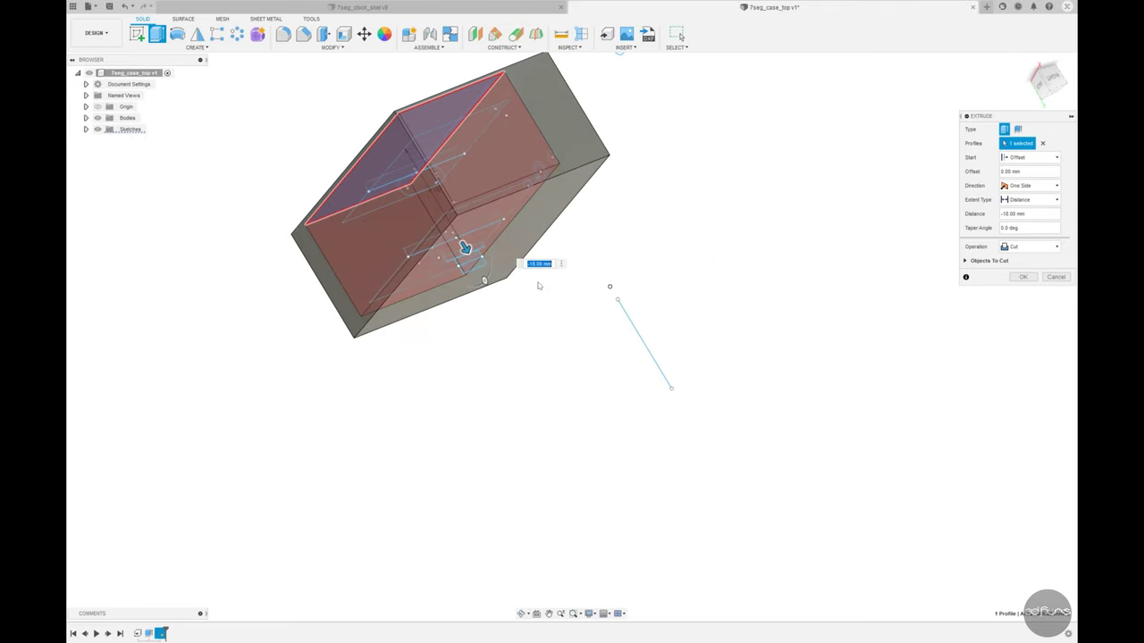
Set the cut to start from the Profile Plane at 18 mm depth and confirm the hollowing
{"action": "mouse_move", "coordinate": [583, 299]}
{"action": "middle_mouse_down", "text": "shift"}
{"action": "mouse_move", "coordinate": [607, 286]}
{"action": "mouse_move", "coordinate": [689, 291]}
{"action": "mouse_move", "coordinate": [664, 273]}
{"action": "mouse_move", "coordinate": [684, 289]}
{"action": "middle_mouse_up", "text": "shift"}
{"action": "left_click_drag", "start_coordinate": [435, 116], "coordinate": [486, 213]}
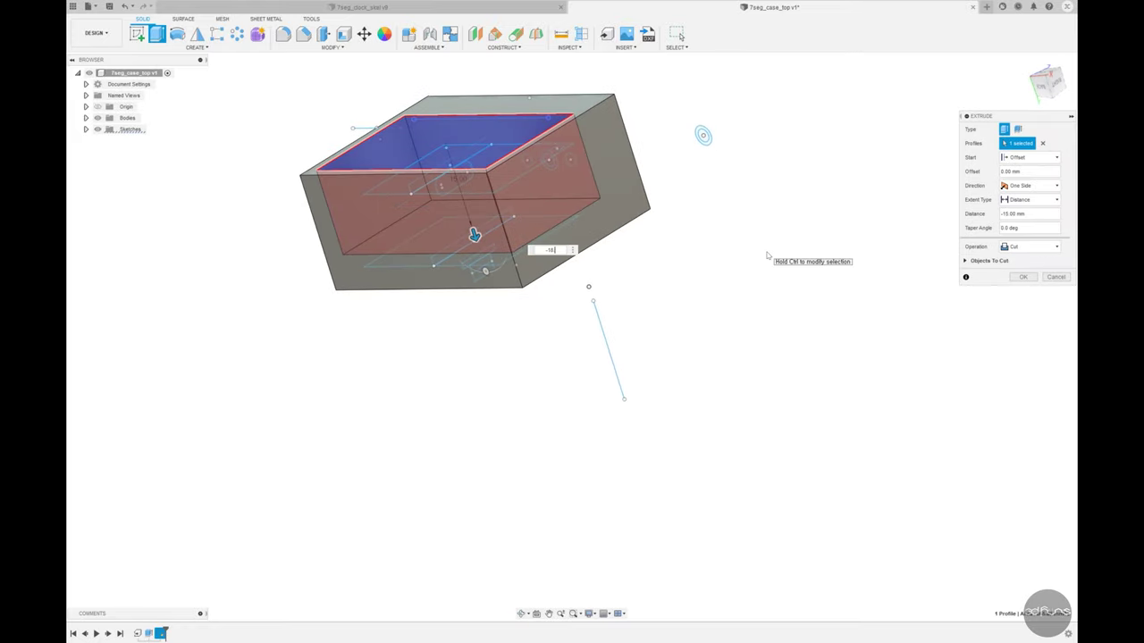
{"action": "left_click", "coordinate": [1028, 157]}
{"action": "left_click", "coordinate": [1026, 170]}
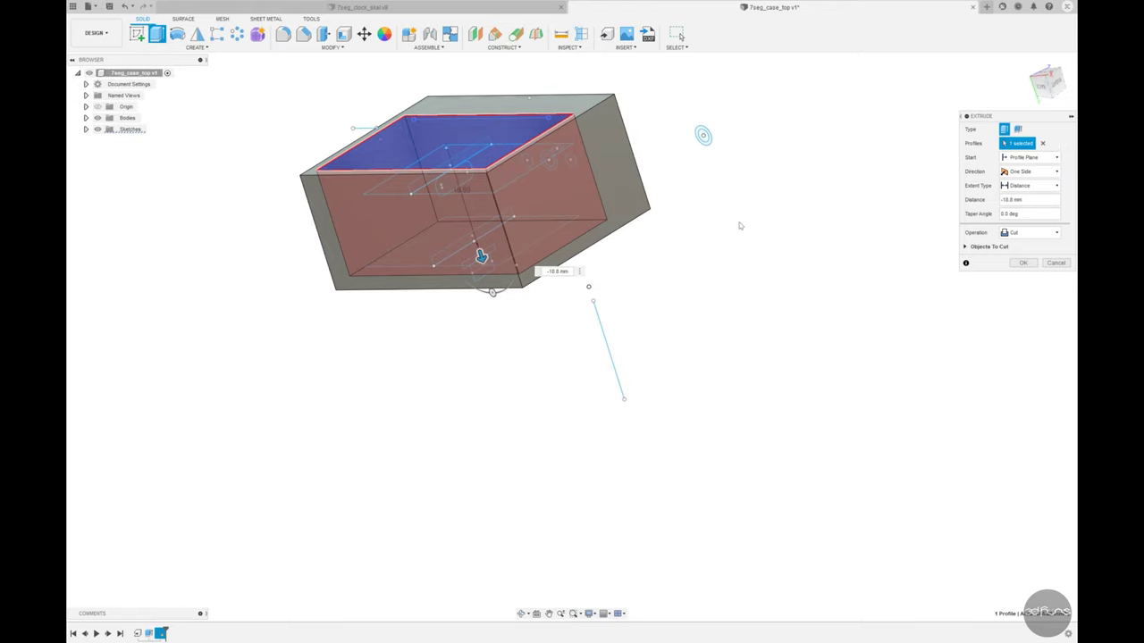
{"action": "left_click", "coordinate": [1023, 263]}
{"action": "mouse_move", "coordinate": [796, 276]}
{"action": "middle_mouse_down", "text": "shift"}
{"action": "mouse_move", "coordinate": [720, 307]}
{"action": "mouse_move", "coordinate": [734, 295]}
{"action": "middle_mouse_up", "text": "shift"}
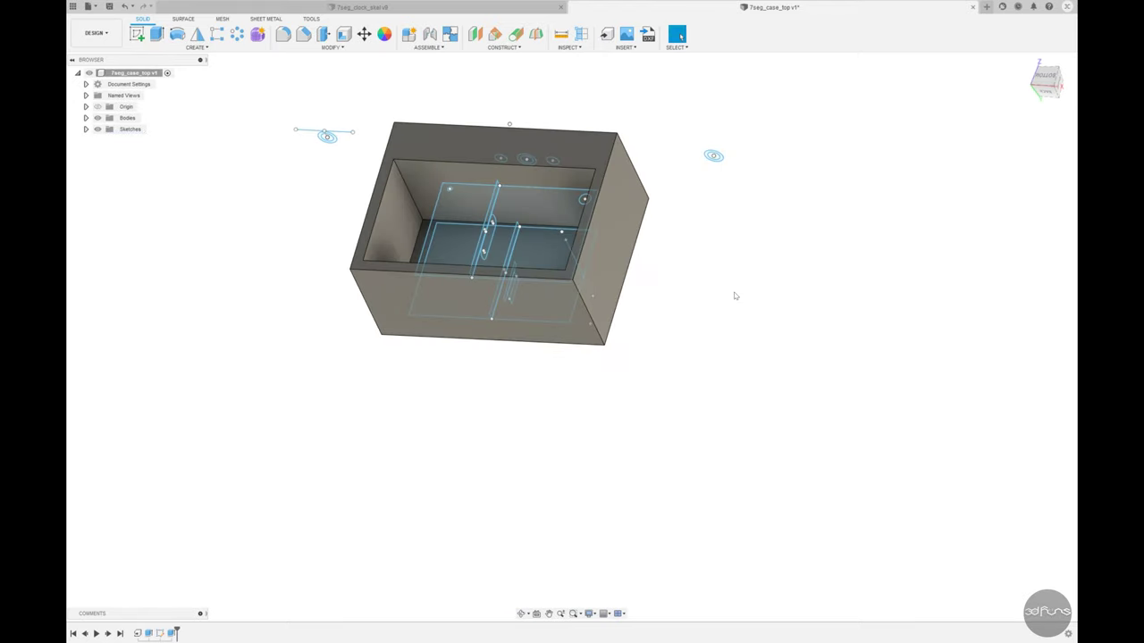
{"action": "middle_click_drag", "start_coordinate": [730, 279], "coordinate": [595, 278], "text": "shift"}
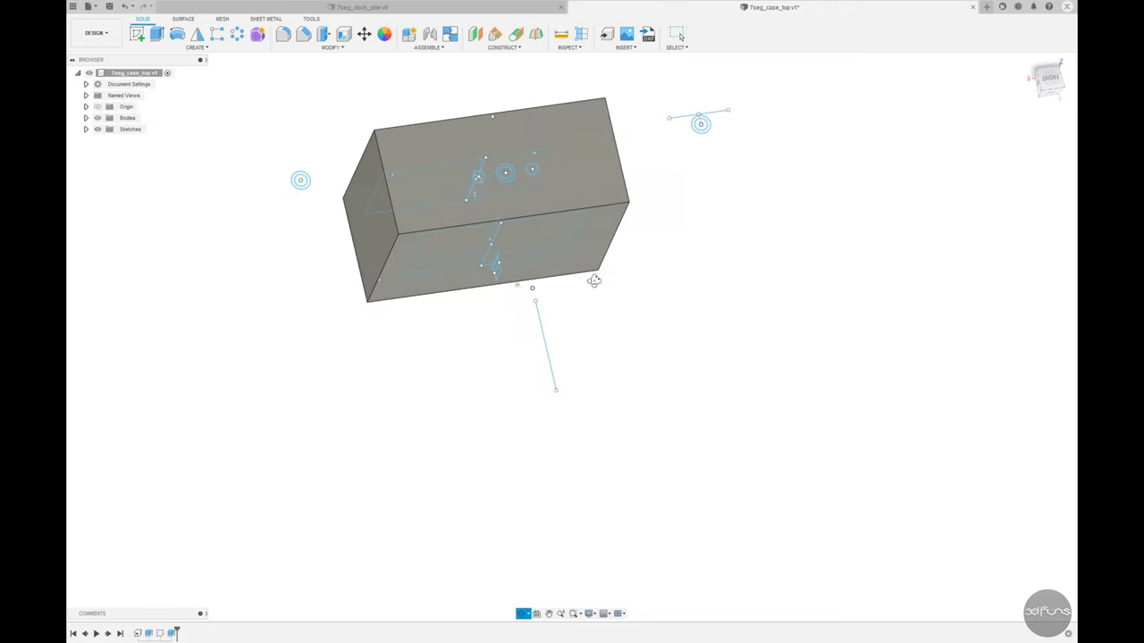
Sketch on the front face and project the left and right circle edges
{"action": "left_click", "coordinate": [1033, 62]}
{"action": "left_click", "coordinate": [137, 34]}
{"action": "left_click", "coordinate": [487, 333]}
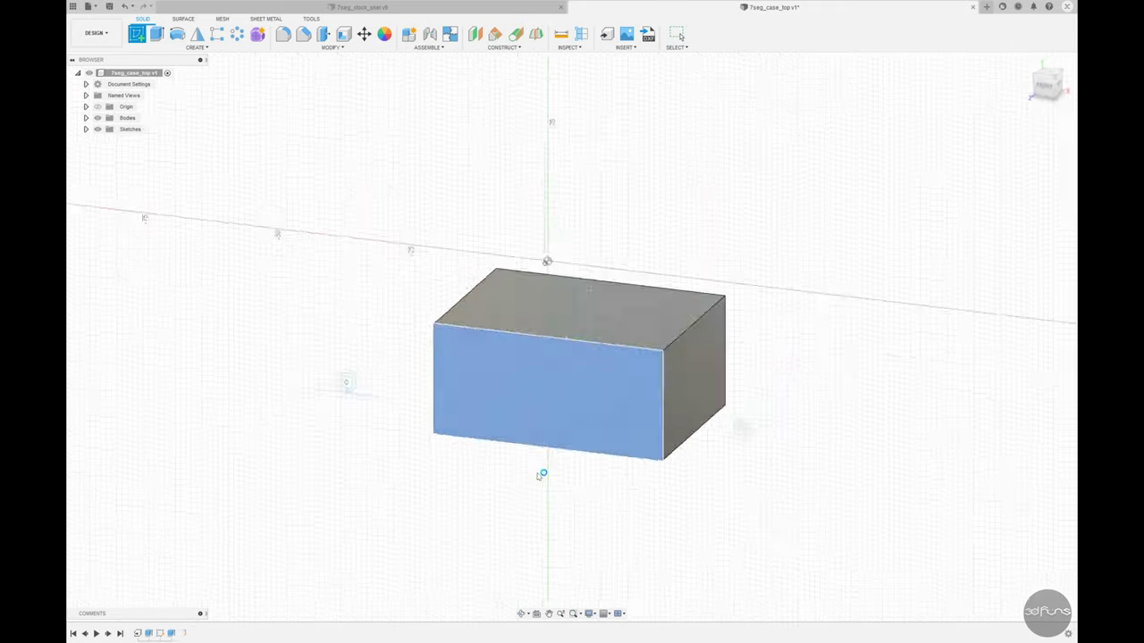
{"action": "left_click", "coordinate": [195, 46]}
{"action": "left_click", "coordinate": [232, 212]}
{"action": "scroll", "coordinate": [574, 331], "scroll_direction": "up", "scroll_amount": 3}
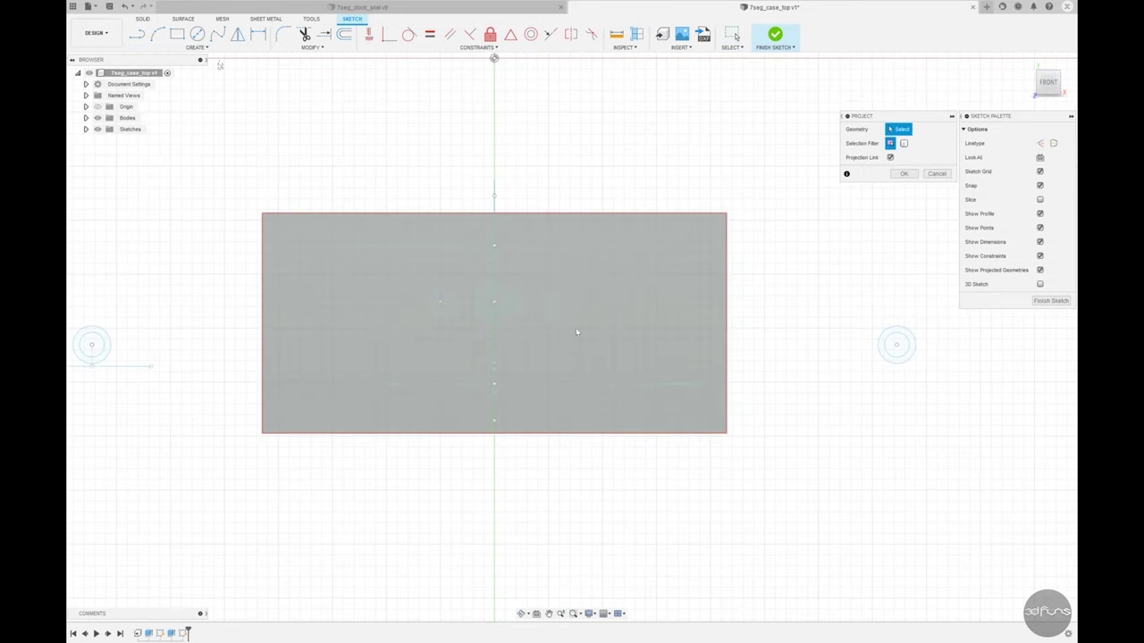
{"action": "left_click", "coordinate": [547, 293]}
{"action": "left_click", "coordinate": [439, 289]}
{"action": "left_click", "coordinate": [893, 176]}
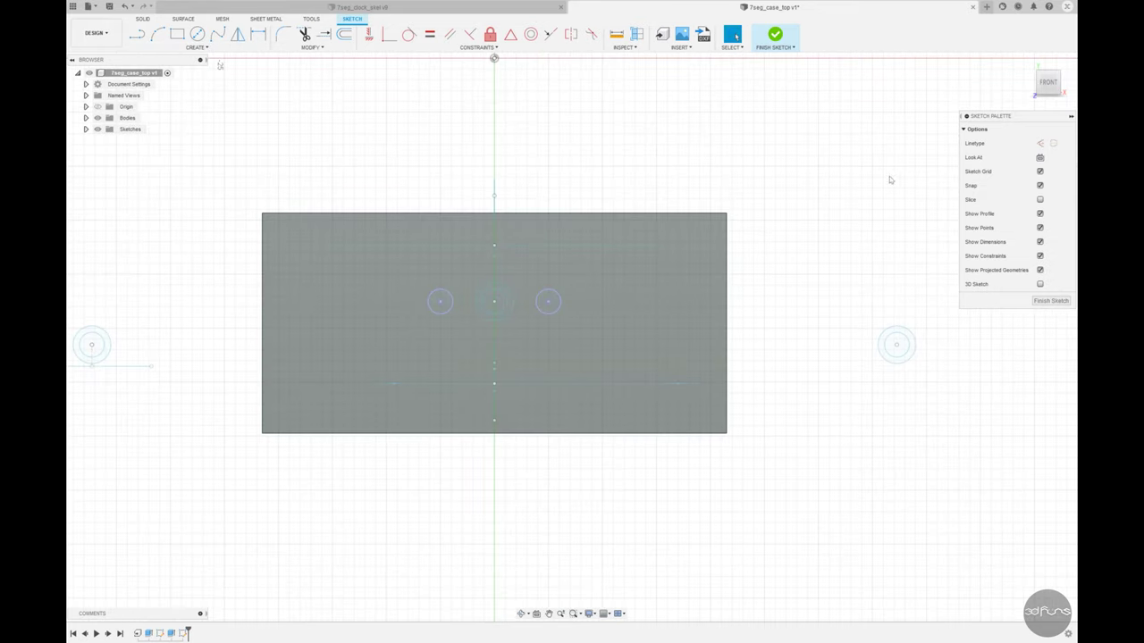
Draw circles on the left and right projected circles, make them Equal, and finish the sketch
{"action": "left_click", "coordinate": [198, 34]}
{"action": "left_click", "coordinate": [548, 301]}
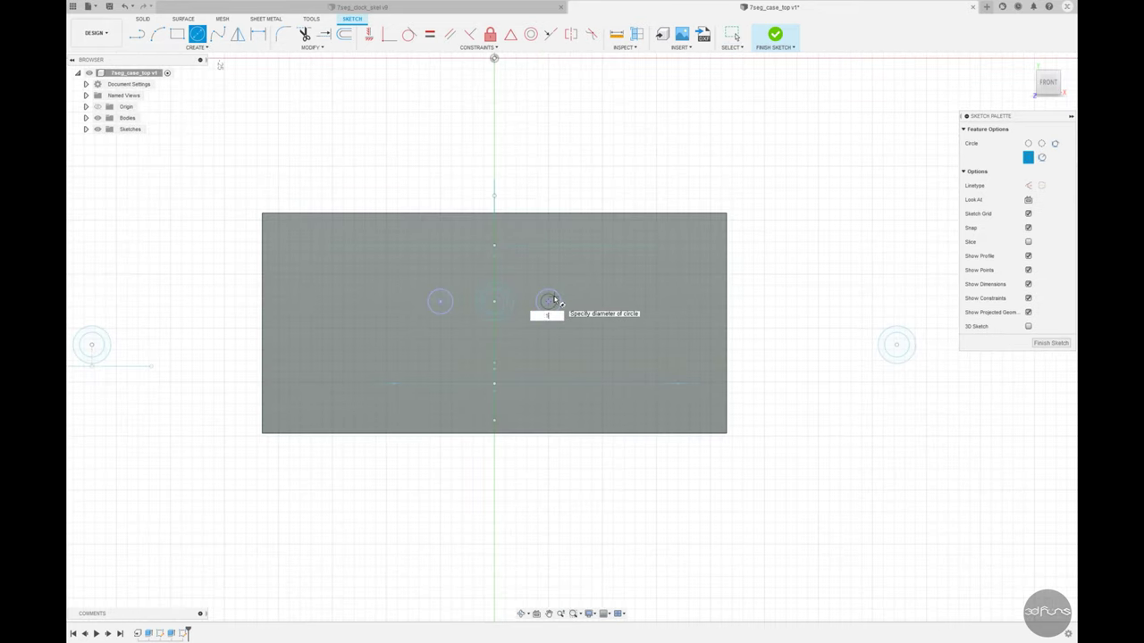
{"action": "key", "text": "Escape"}
{"action": "scroll", "coordinate": [494, 293], "scroll_direction": "up", "scroll_amount": 3}
{"action": "key", "text": "c"}
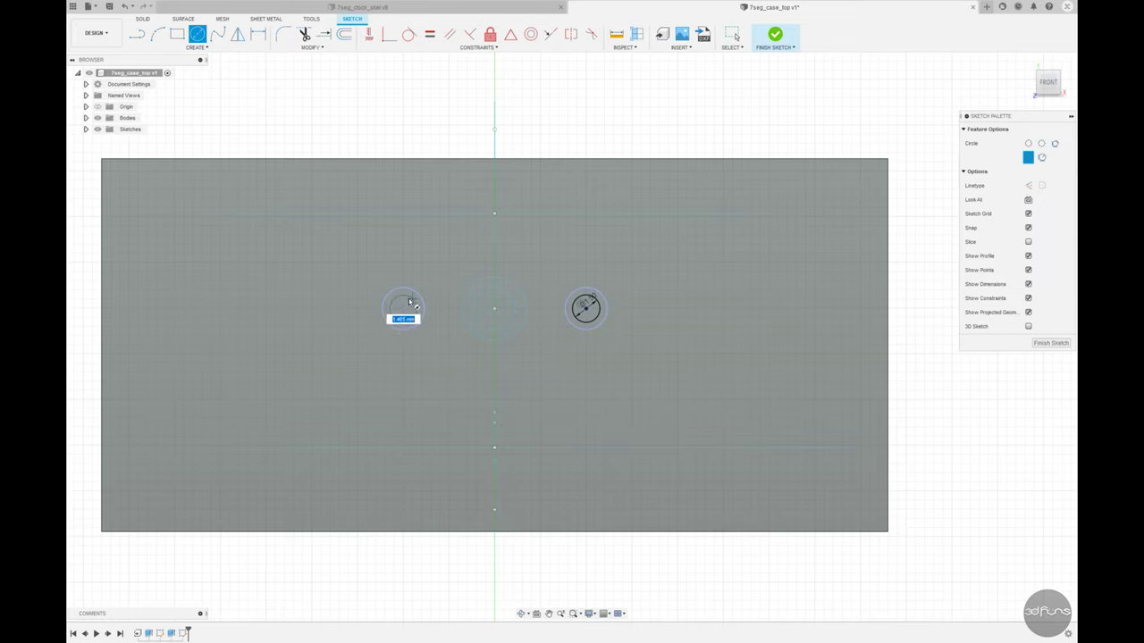
{"action": "left_click", "coordinate": [410, 302]}
{"action": "left_click", "coordinate": [430, 34]}
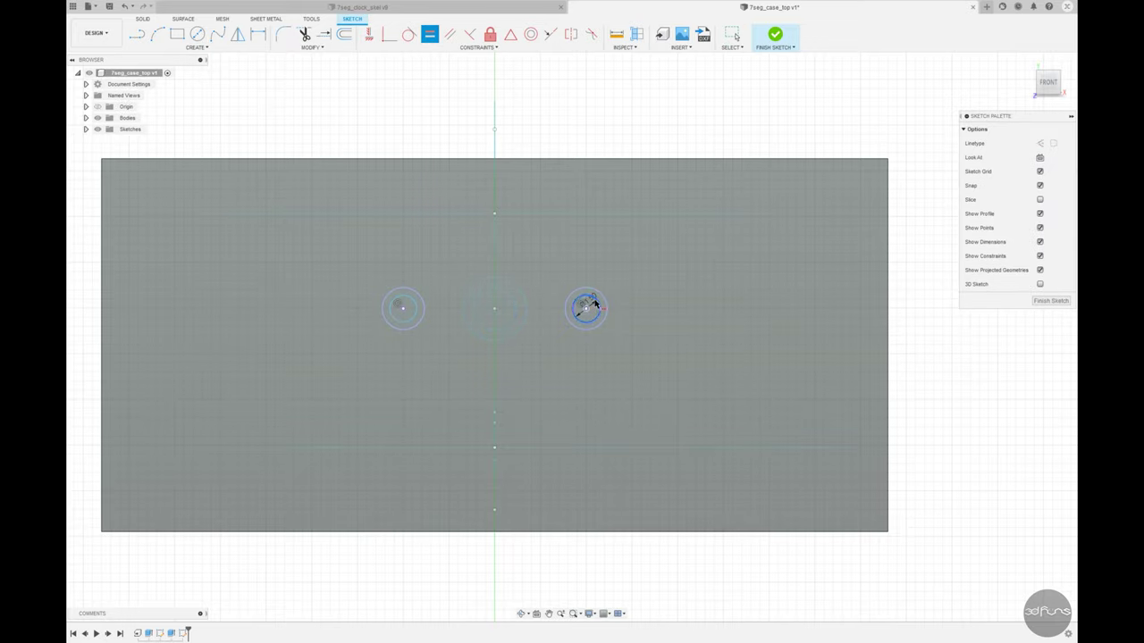
{"action": "left_click", "coordinate": [592, 303]}
{"action": "left_click", "coordinate": [417, 306]}
{"action": "left_click", "coordinate": [774, 36]}
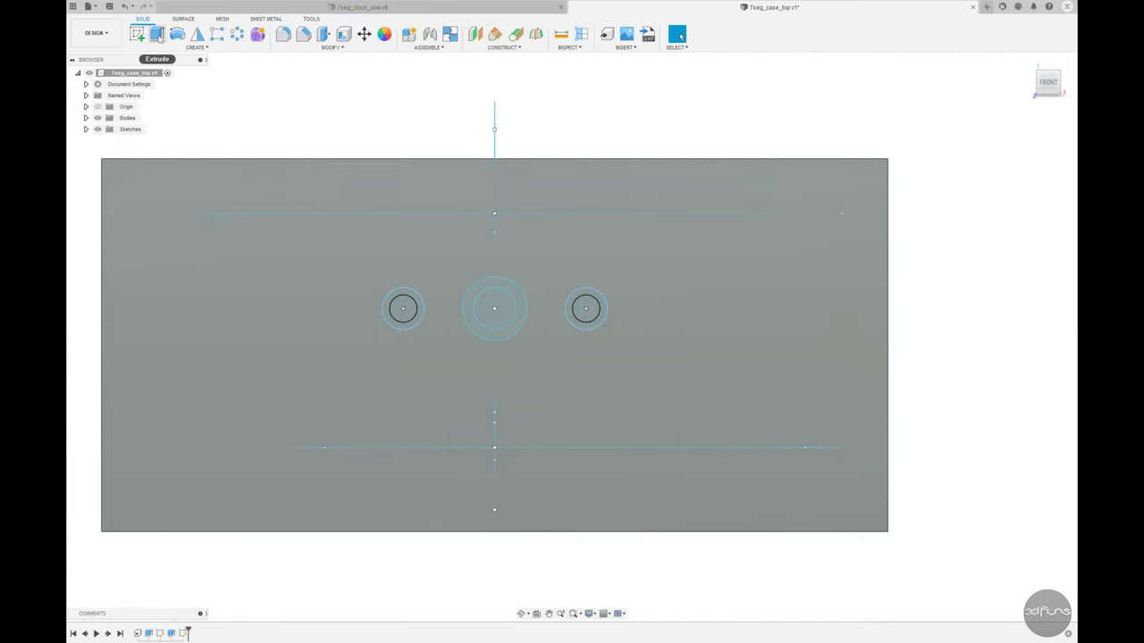
Cut the left and right circle profiles 5.5 mm into the front face as holes
{"action": "left_click", "coordinate": [158, 36]}
{"action": "left_click", "coordinate": [402, 308]}
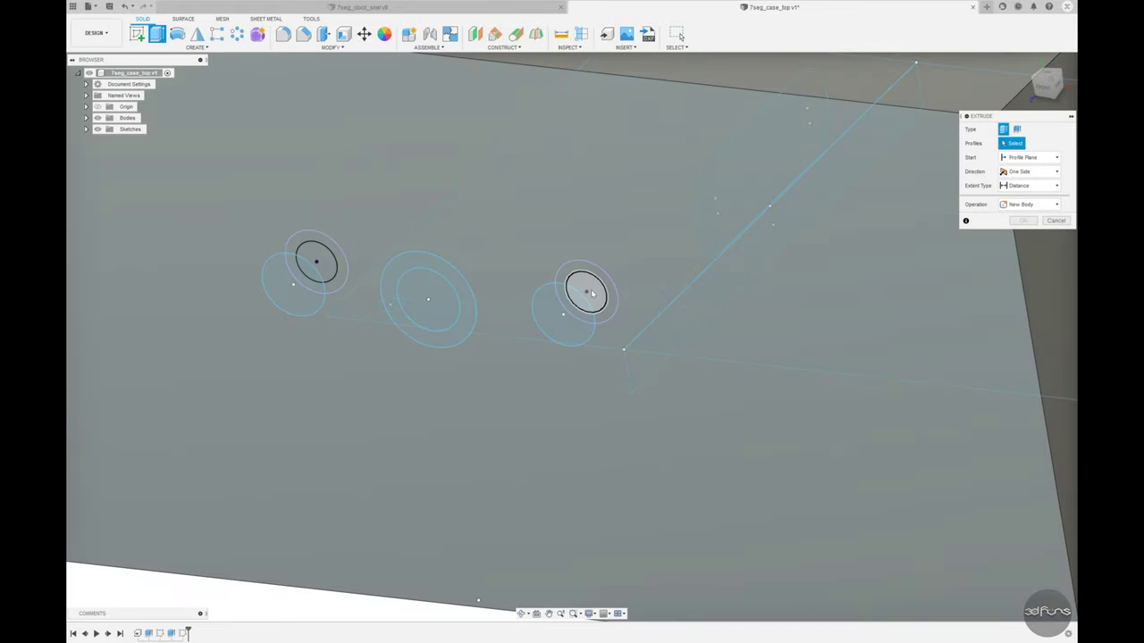
{"action": "left_click", "coordinate": [587, 293]}
{"action": "left_click", "coordinate": [318, 265]}
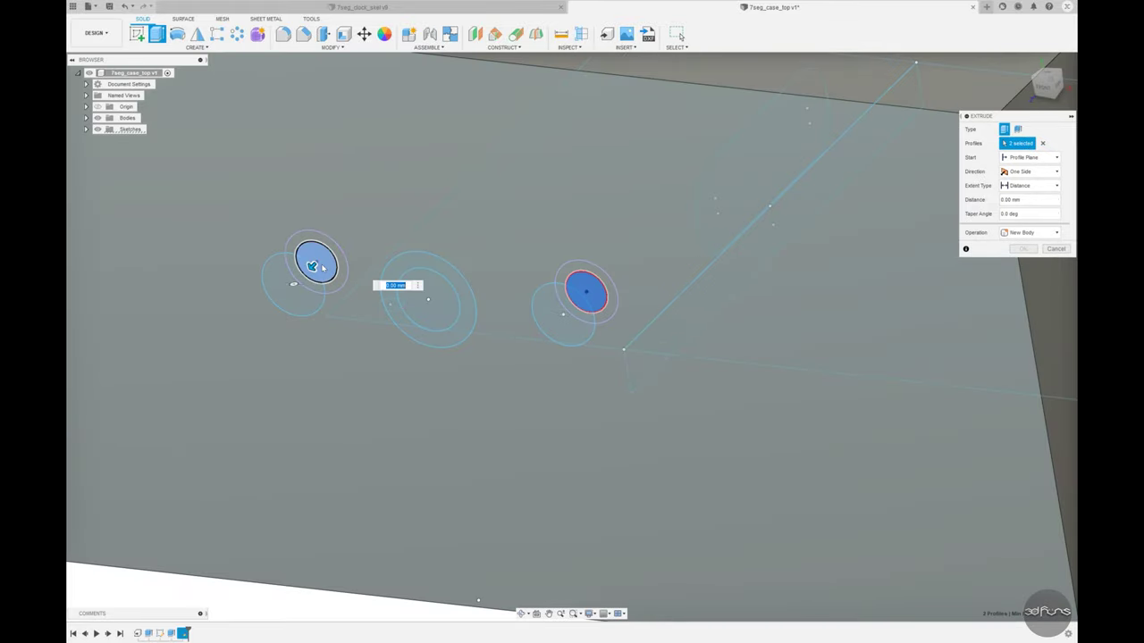
{"action": "left_click_drag", "start_coordinate": [322, 268], "coordinate": [427, 225]}
{"action": "type", "text": "-5.5"}
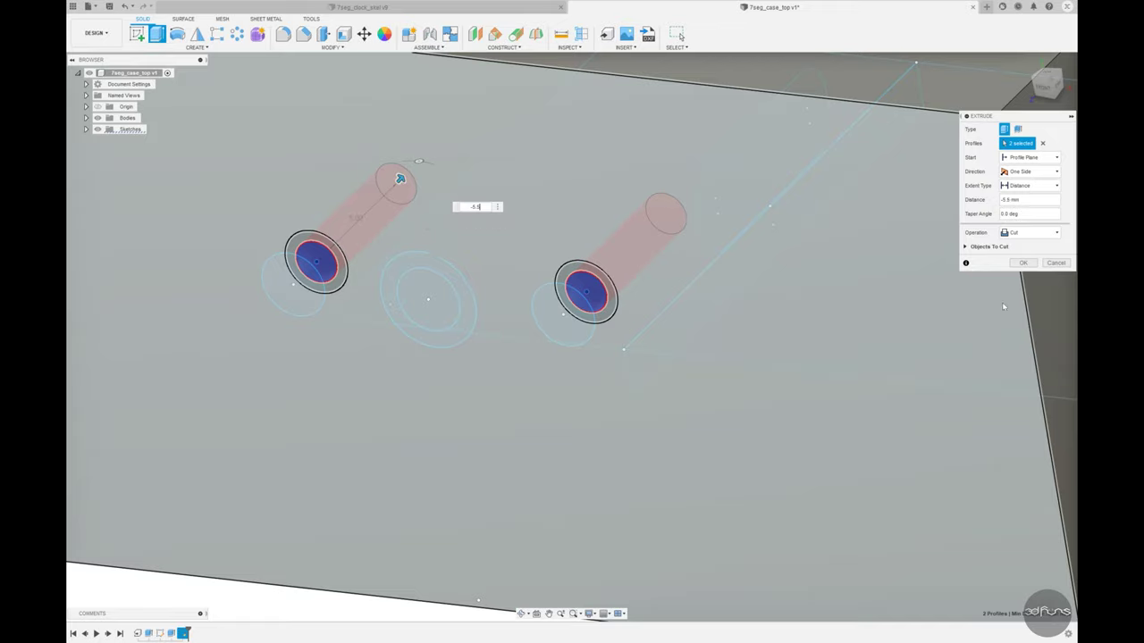
{"action": "key", "text": "Return"}
{"action": "mouse_move", "coordinate": [536, 340]}
{"action": "middle_mouse_down", "text": "shift"}
{"action": "mouse_move", "coordinate": [586, 392]}
{"action": "mouse_move", "coordinate": [523, 502]}
{"action": "middle_mouse_up", "text": "shift"}
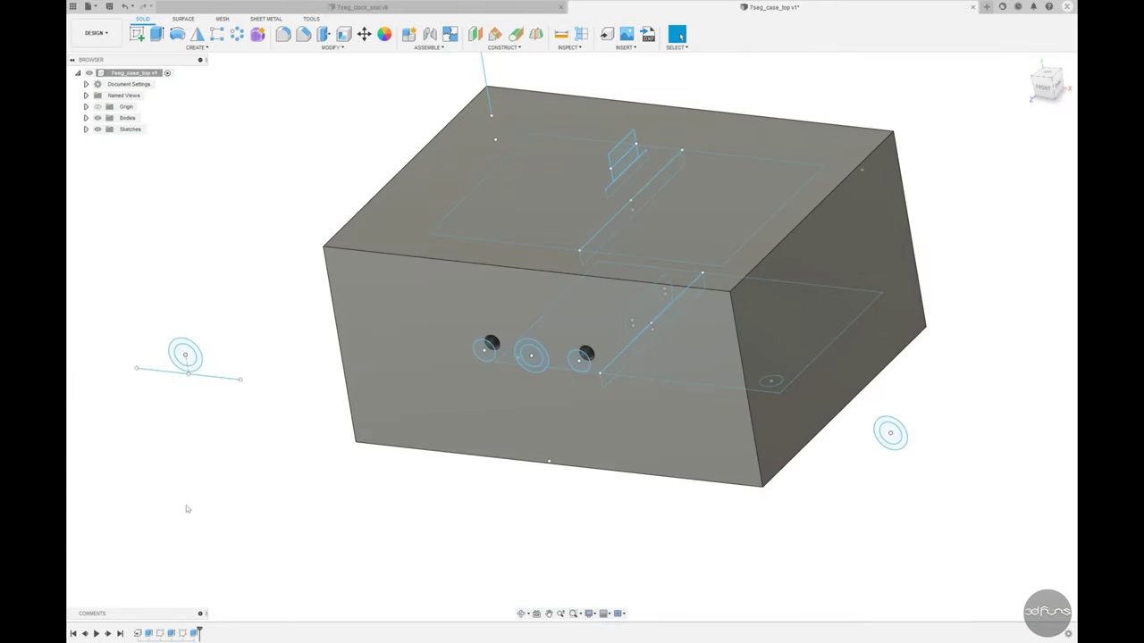
{"action": "scroll", "coordinate": [188, 509], "scroll_direction": "down", "scroll_amount": 3}
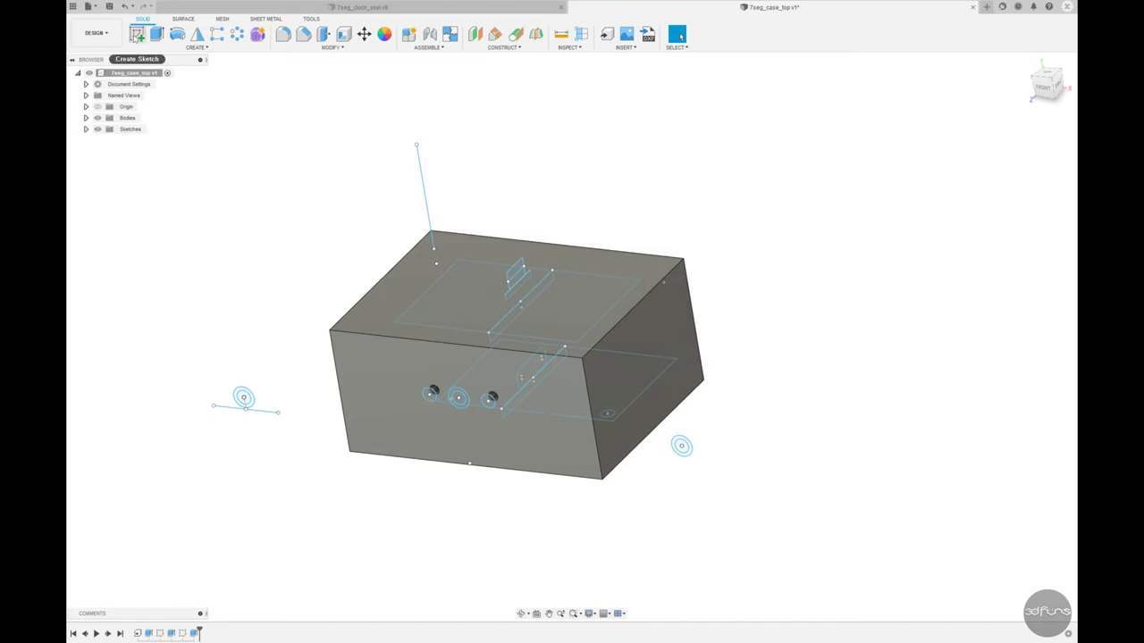
Sketch on the side plane and project the rounded slot's edges and arcs
{"action": "left_click", "coordinate": [137, 34]}
{"action": "left_click", "coordinate": [437, 261]}
{"action": "left_click", "coordinate": [197, 46]}
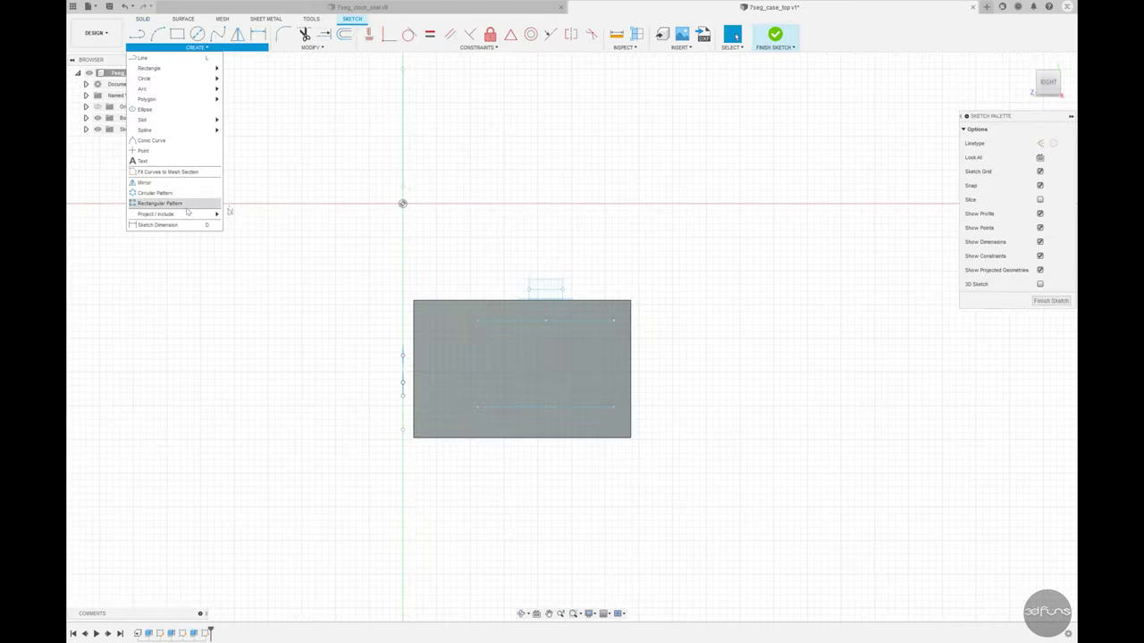
{"action": "left_click", "coordinate": [246, 214]}
{"action": "scroll", "coordinate": [577, 458], "scroll_direction": "up", "scroll_amount": 5}
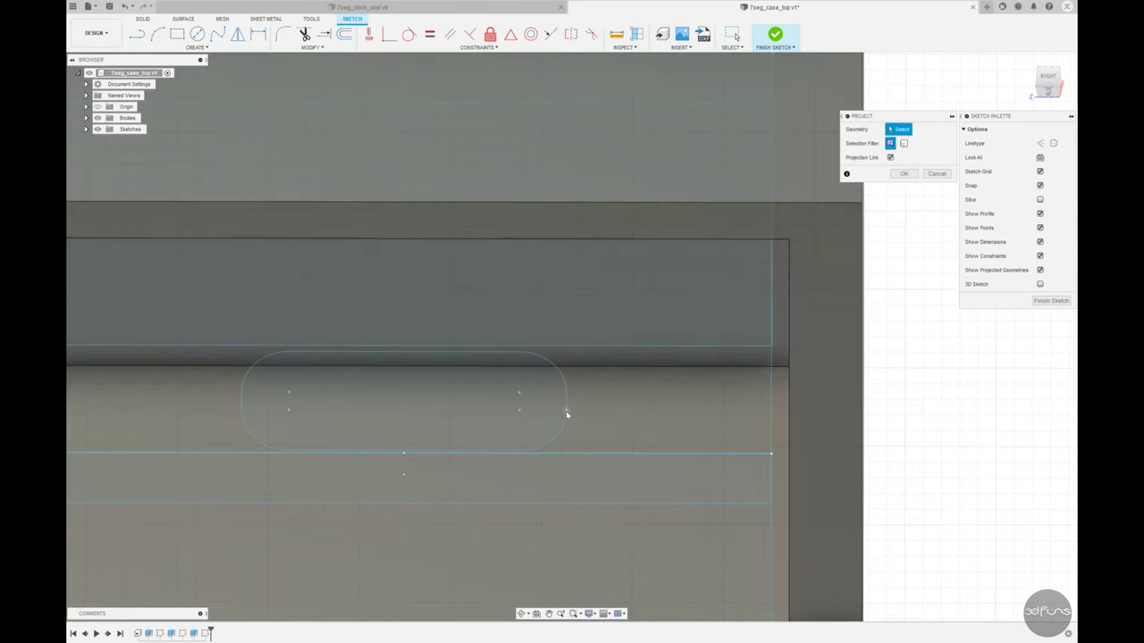
{"action": "left_click", "coordinate": [513, 355]}
{"action": "left_click", "coordinate": [250, 370]}
{"action": "left_click", "coordinate": [243, 405]}
{"action": "left_click", "coordinate": [307, 453]}
{"action": "left_click", "coordinate": [546, 447]}
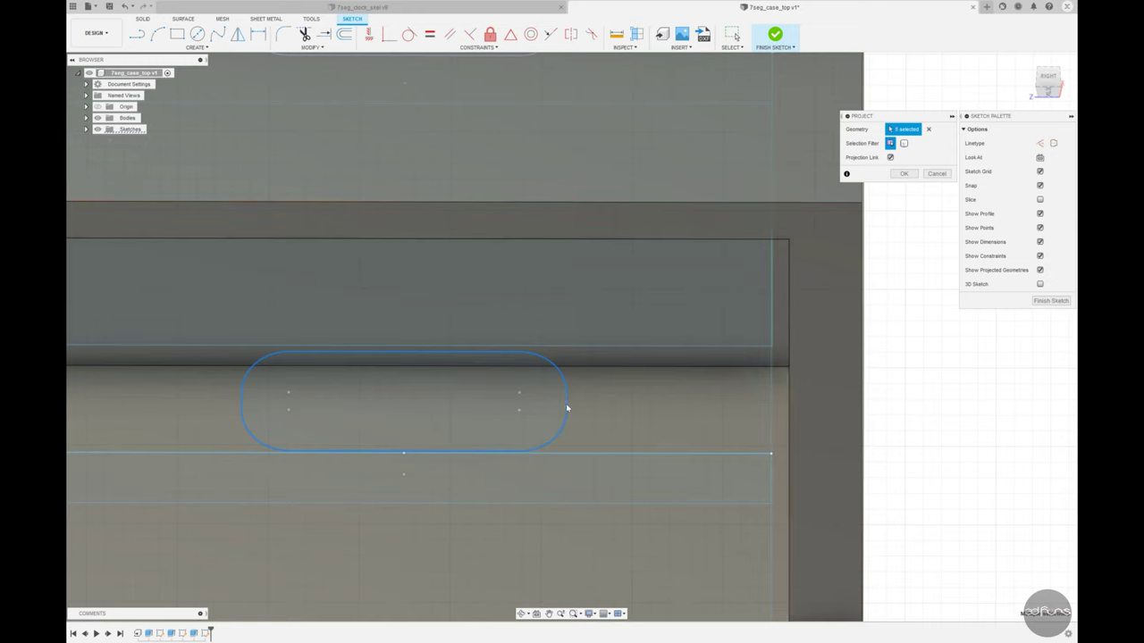
{"action": "left_click", "coordinate": [567, 408]}
{"action": "left_click", "coordinate": [928, 174]}
{"action": "scroll", "coordinate": [261, 156], "scroll_direction": "down", "scroll_amount": 5}
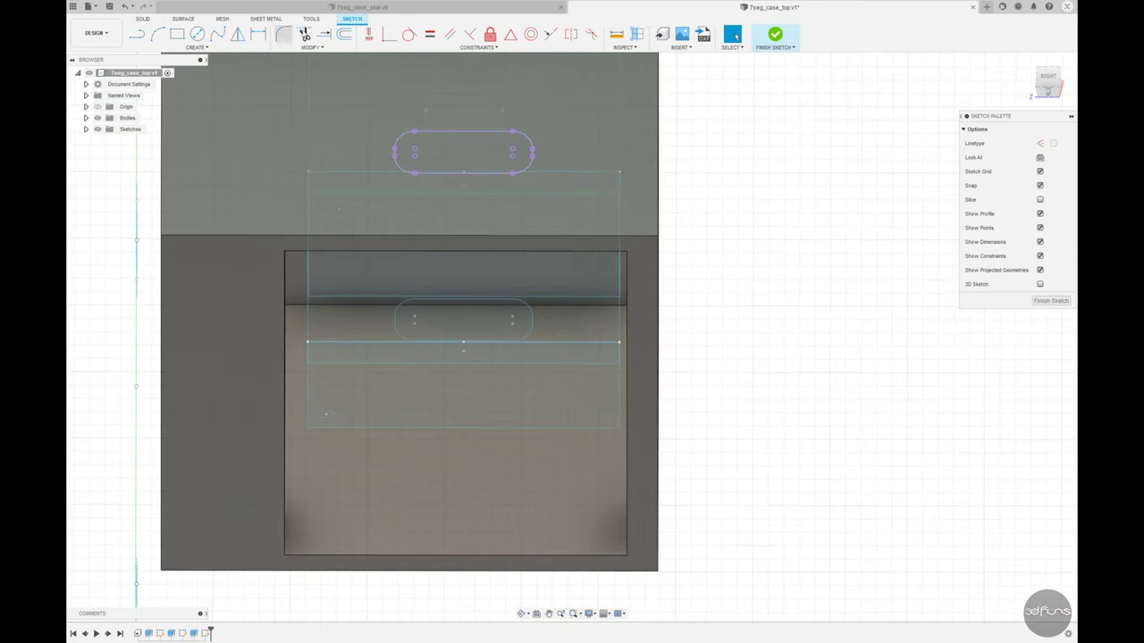
Offset the whole slot outline by 0.3 mm outward and finish the sketch
{"action": "key", "text": "o"}
{"action": "left_click", "coordinate": [398, 144]}
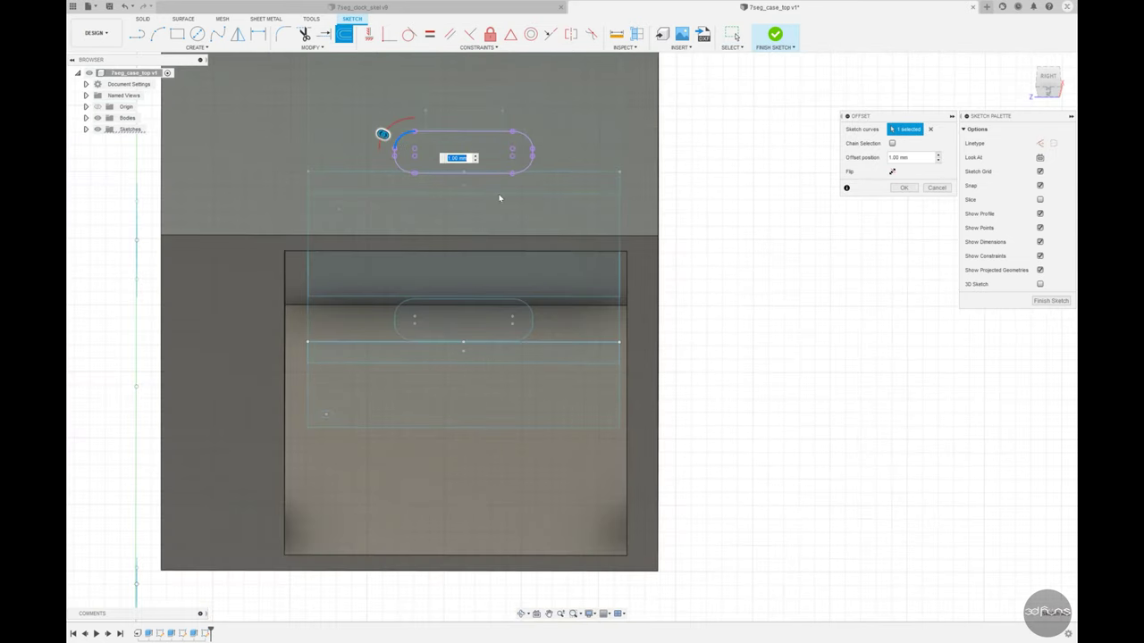
{"action": "left_click", "coordinate": [440, 132]}
{"action": "left_click", "coordinate": [534, 152]}
{"action": "left_click", "coordinate": [474, 172]}
{"action": "scroll", "coordinate": [536, 152], "scroll_direction": "up", "scroll_amount": 4}
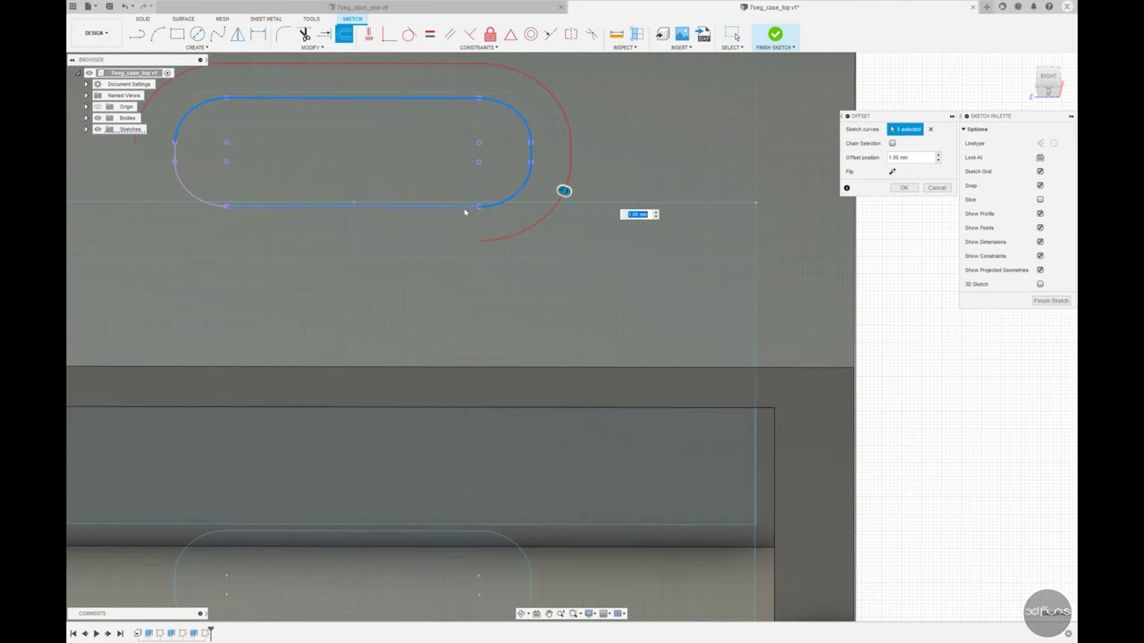
{"action": "left_click", "coordinate": [221, 204]}
{"action": "left_click", "coordinate": [176, 155]}
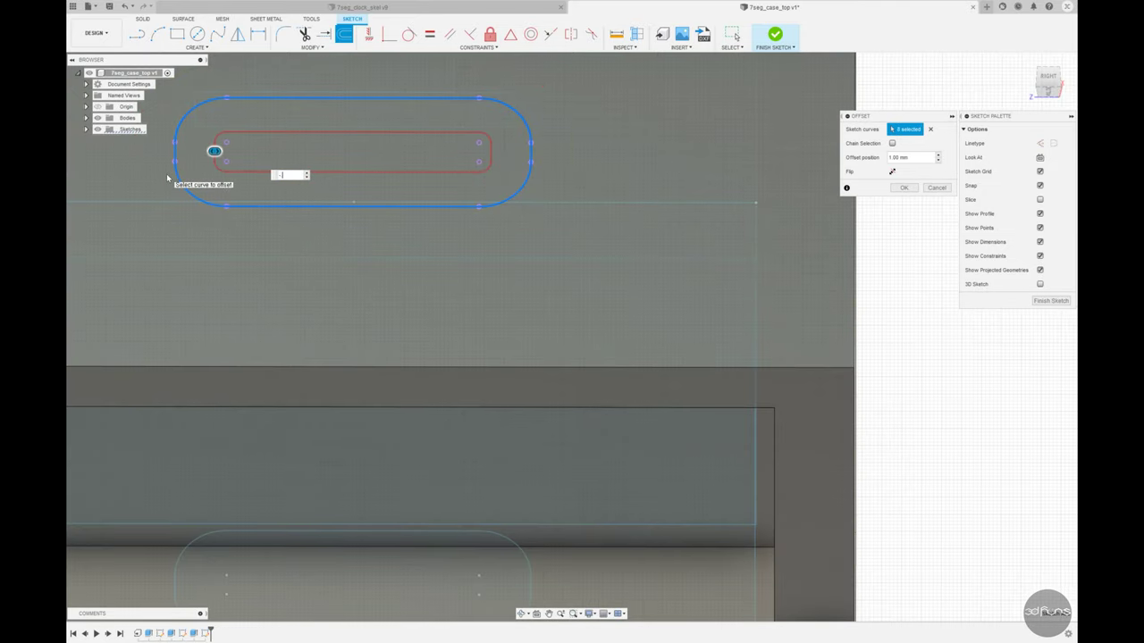
{"action": "type", "text": ".3"}
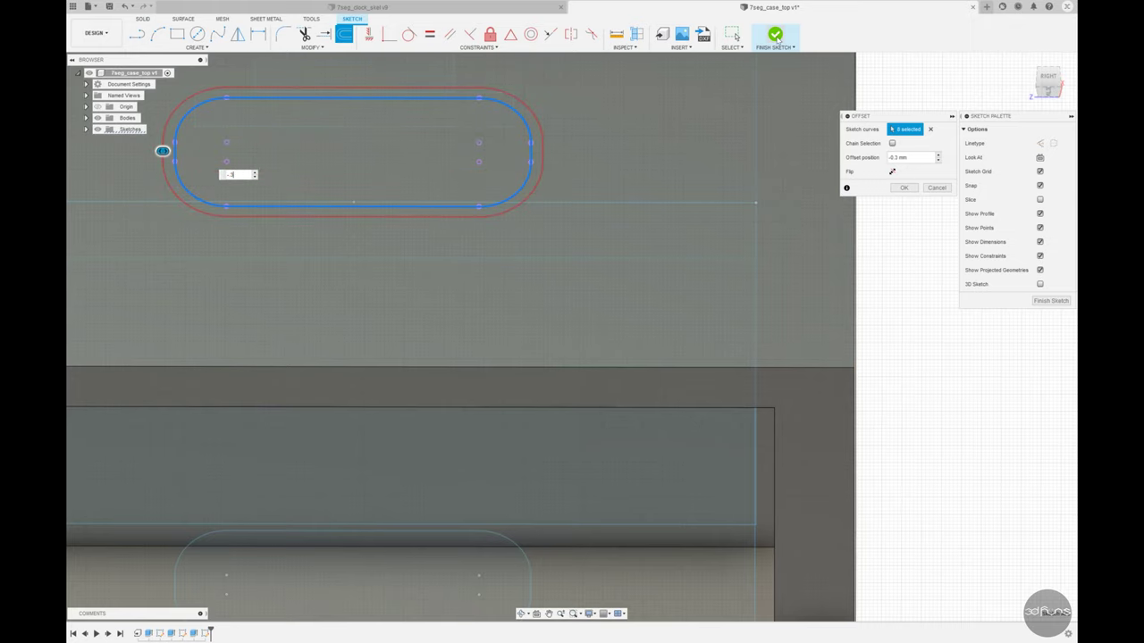
{"action": "left_click", "coordinate": [775, 36]}
Extrude both slot profiles with extent To Object, ending at the box's end face
{"action": "key", "text": "e"}
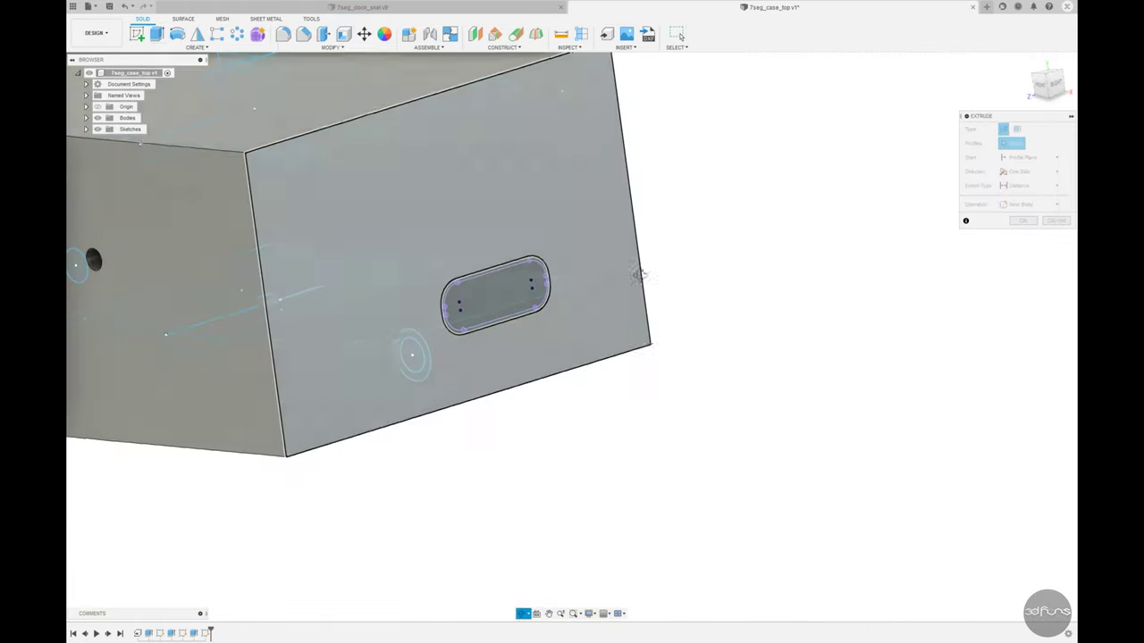
{"action": "scroll", "coordinate": [434, 318], "scroll_direction": "up", "scroll_amount": 5}
{"action": "left_click", "coordinate": [462, 308]}
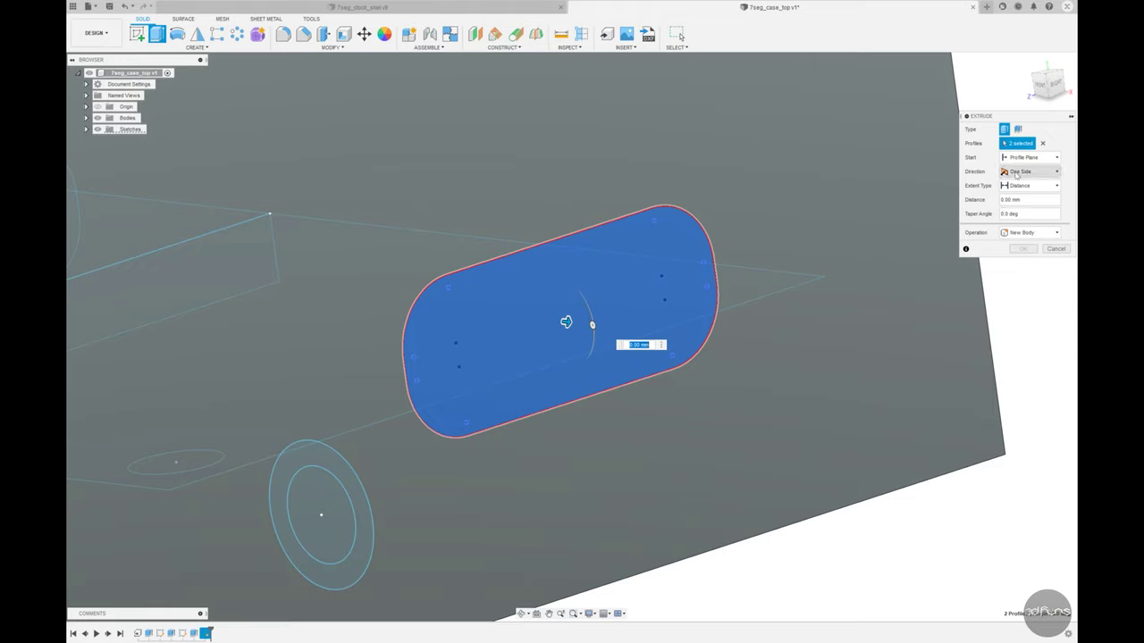
{"action": "left_click", "coordinate": [1028, 185]}
{"action": "left_click", "coordinate": [1027, 204]}
{"action": "mouse_move", "coordinate": [572, 321]}
{"action": "middle_mouse_down", "text": "shift"}
{"action": "mouse_move", "coordinate": [663, 318]}
{"action": "mouse_move", "coordinate": [613, 274]}
{"action": "mouse_move", "coordinate": [831, 268]}
{"action": "middle_mouse_up", "text": "shift"}
{"action": "left_click", "coordinate": [613, 273]}
{"action": "key", "text": "Return"}
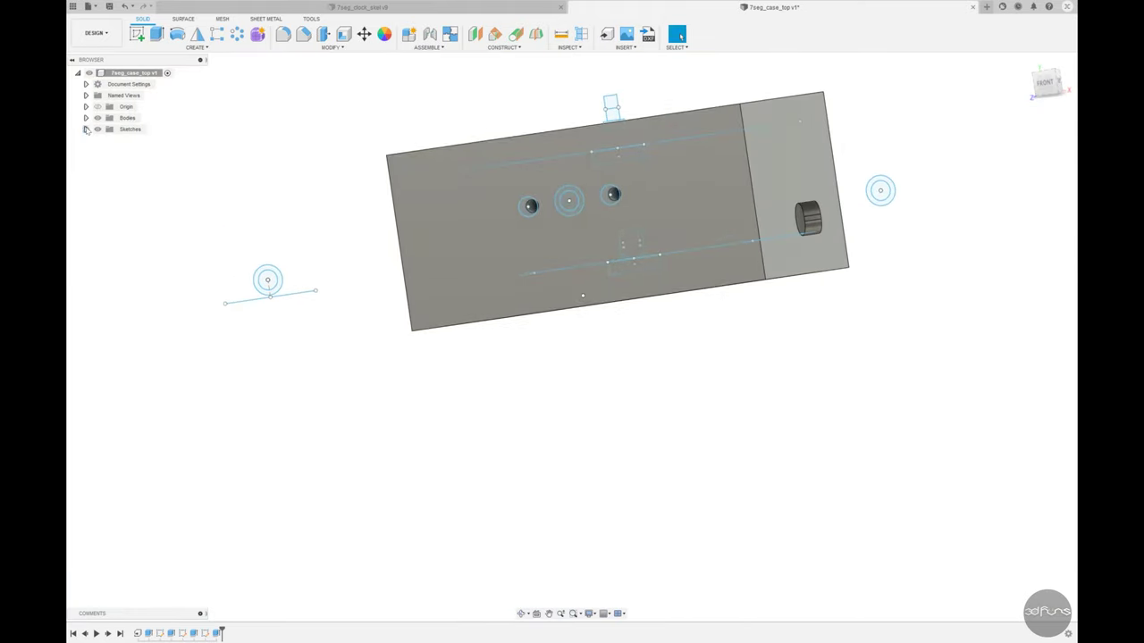
Show Sketch4 on the body and inspect the box from isometric and underside views
{"action": "left_click", "coordinate": [86, 128]}
{"action": "left_click", "coordinate": [105, 140]}
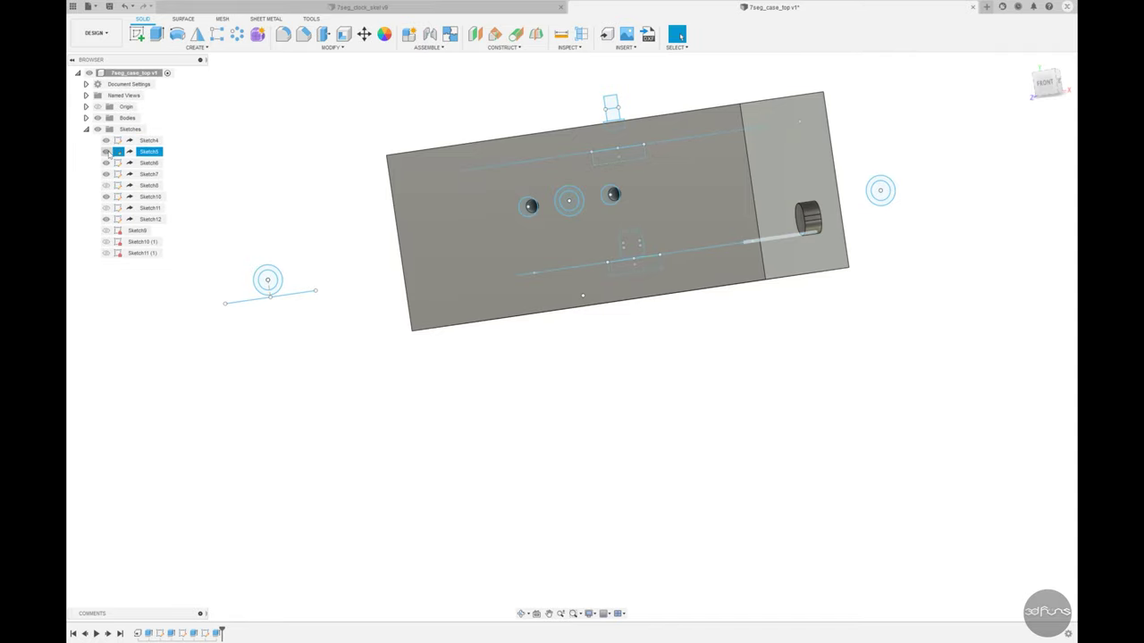
{"action": "mouse_move", "coordinate": [467, 388]}
{"action": "middle_mouse_down", "text": "shift"}
{"action": "mouse_move", "coordinate": [475, 414]}
{"action": "mouse_move", "coordinate": [420, 413]}
{"action": "middle_mouse_up", "text": "shift"}
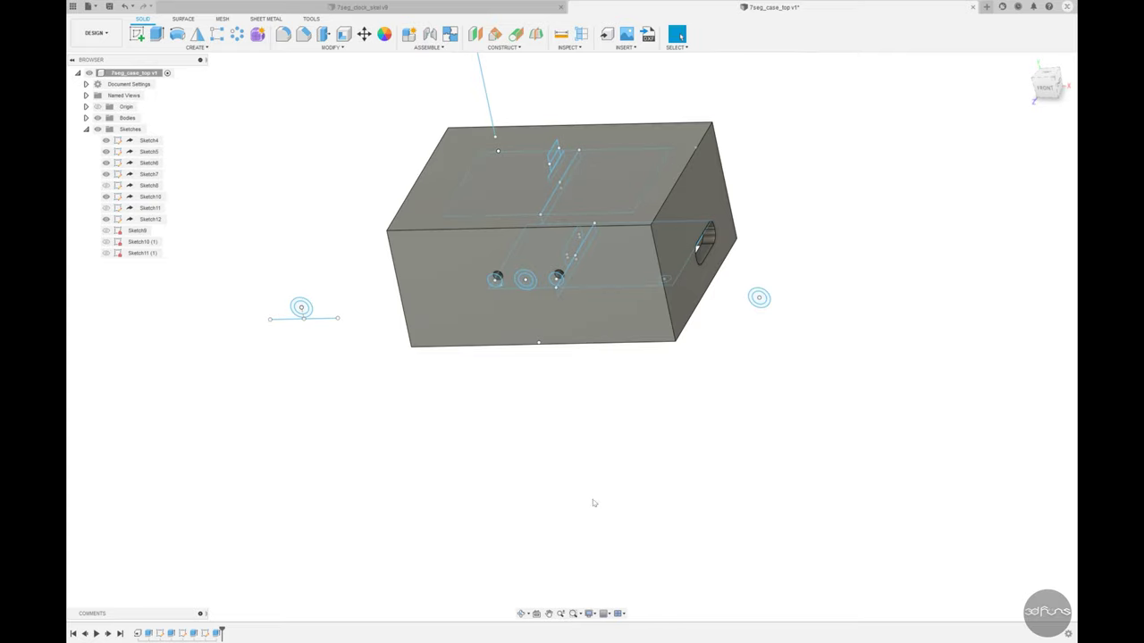
{"action": "mouse_move", "coordinate": [592, 503]}
{"action": "middle_mouse_down", "text": "shift"}
{"action": "mouse_move", "coordinate": [549, 464]}
{"action": "mouse_move", "coordinate": [562, 501]}
{"action": "mouse_move", "coordinate": [546, 362]}
{"action": "middle_mouse_up", "text": "shift"}
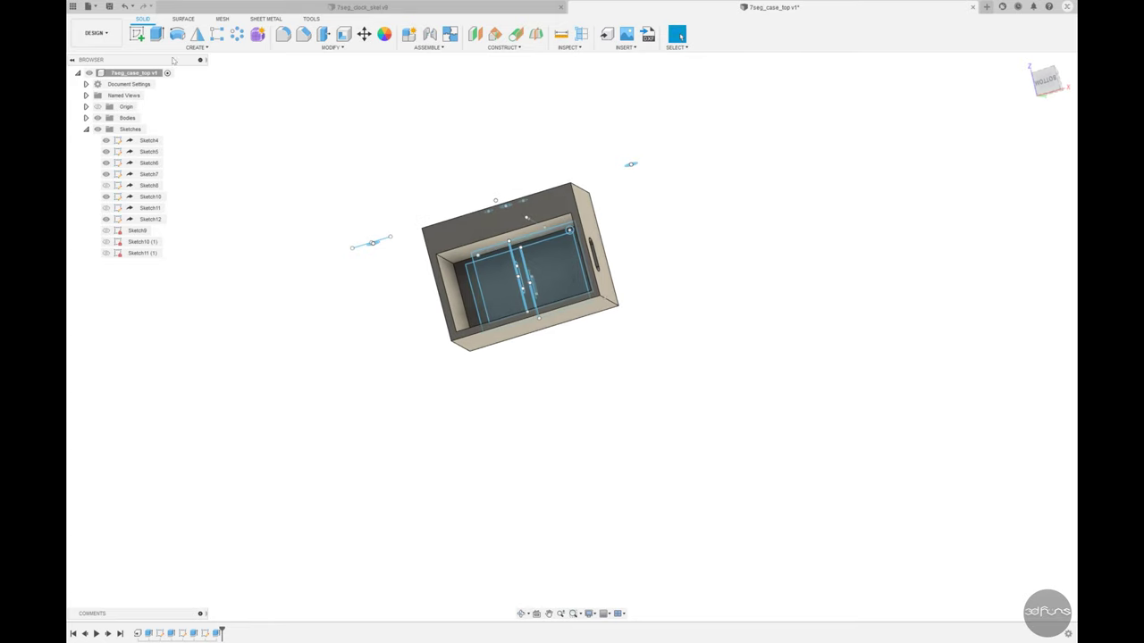
Sketch the notch rectangle on the box face, its top-left corner constrained to the vertical axis line
{"action": "left_click", "coordinate": [137, 34]}
{"action": "left_click", "coordinate": [487, 220]}
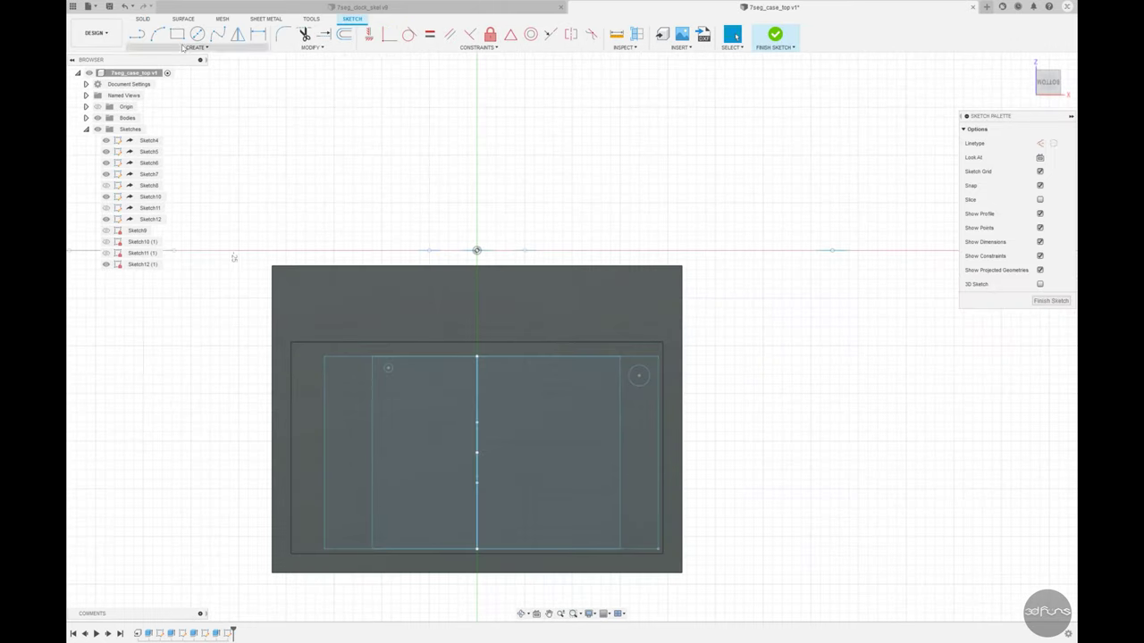
{"action": "left_click", "coordinate": [177, 34]}
{"action": "left_click", "coordinate": [416, 265]}
{"action": "left_click", "coordinate": [555, 342]}
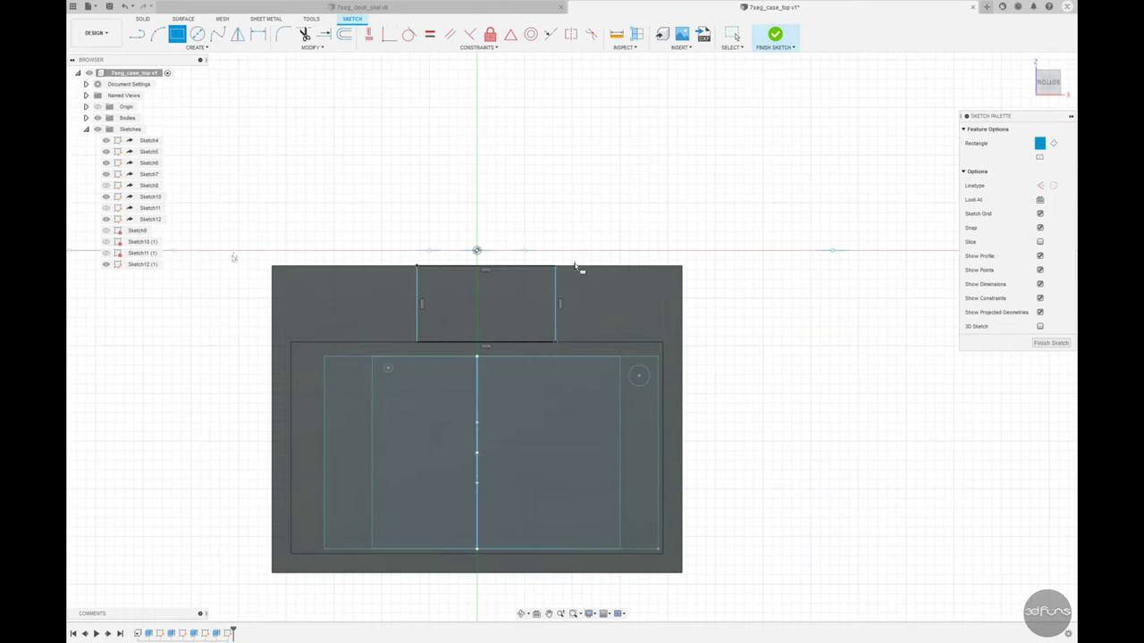
{"action": "left_click", "coordinate": [387, 37]}
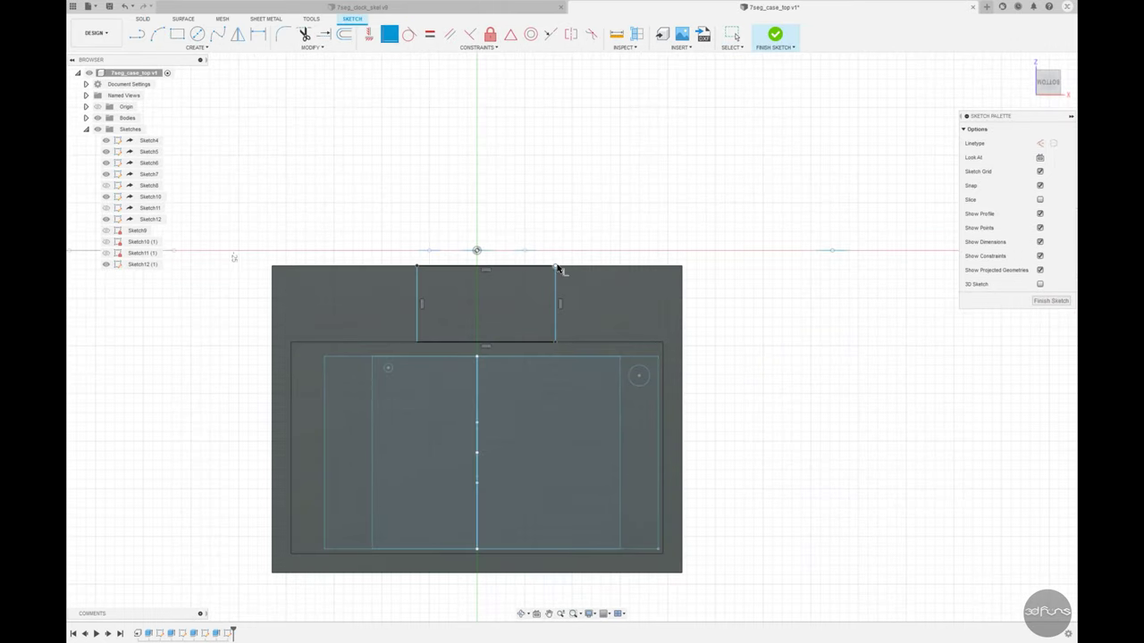
{"action": "left_click", "coordinate": [417, 265]}
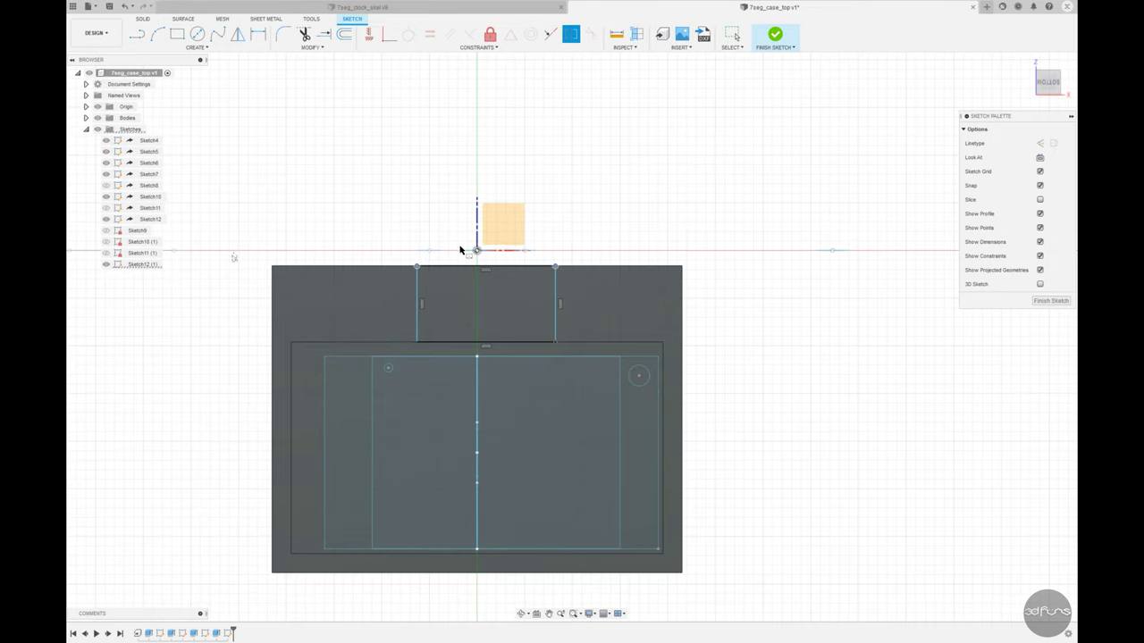
{"action": "left_click", "coordinate": [478, 223]}
{"action": "scroll", "coordinate": [536, 250], "scroll_direction": "down", "scroll_amount": 2}
{"action": "scroll", "coordinate": [498, 159], "scroll_direction": "up", "scroll_amount": 4}
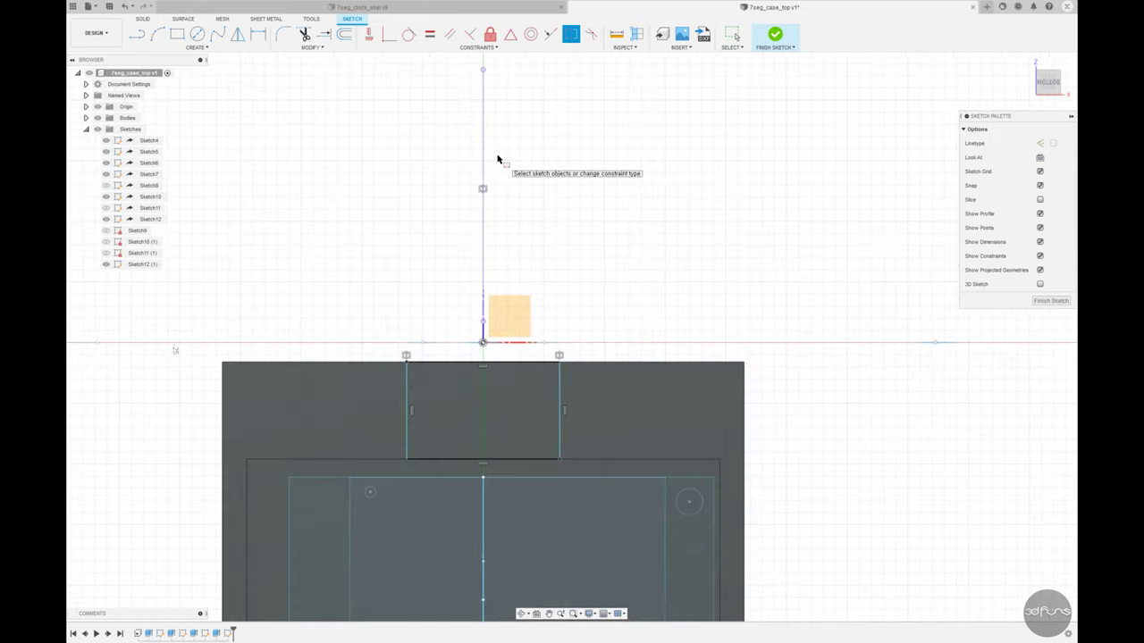
{"action": "middle_click_drag", "start_coordinate": [498, 159], "coordinate": [505, 215], "text": "shift"}
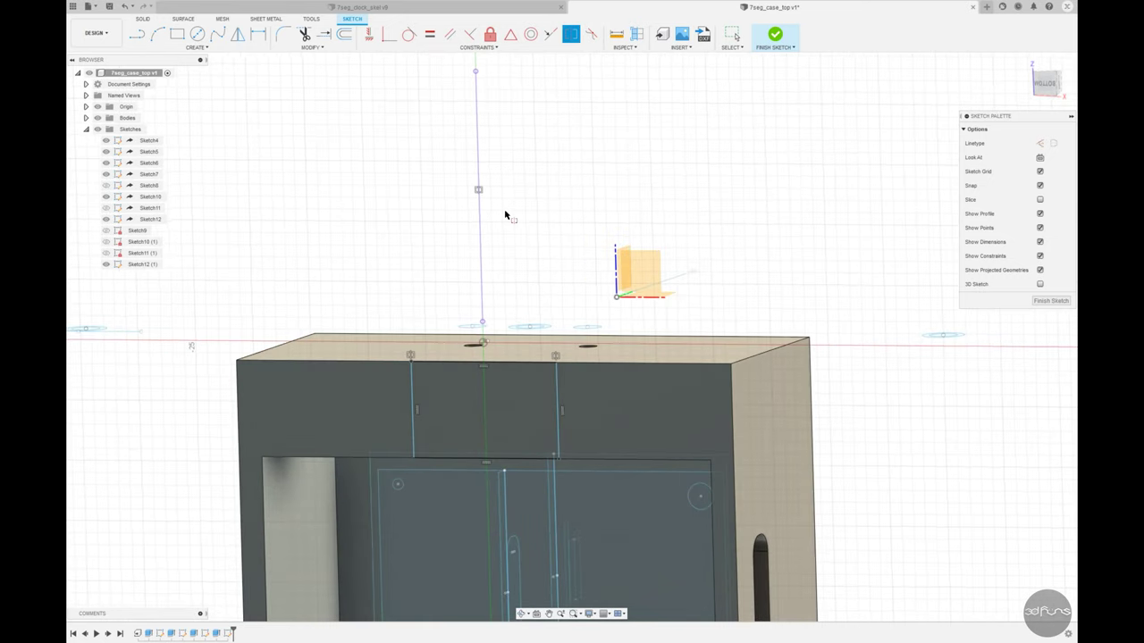
Dimension the notch rectangle 10 mm wide and delete the extra vertical centre line
{"action": "left_click", "coordinate": [411, 368]}
{"action": "left_click", "coordinate": [555, 368]}
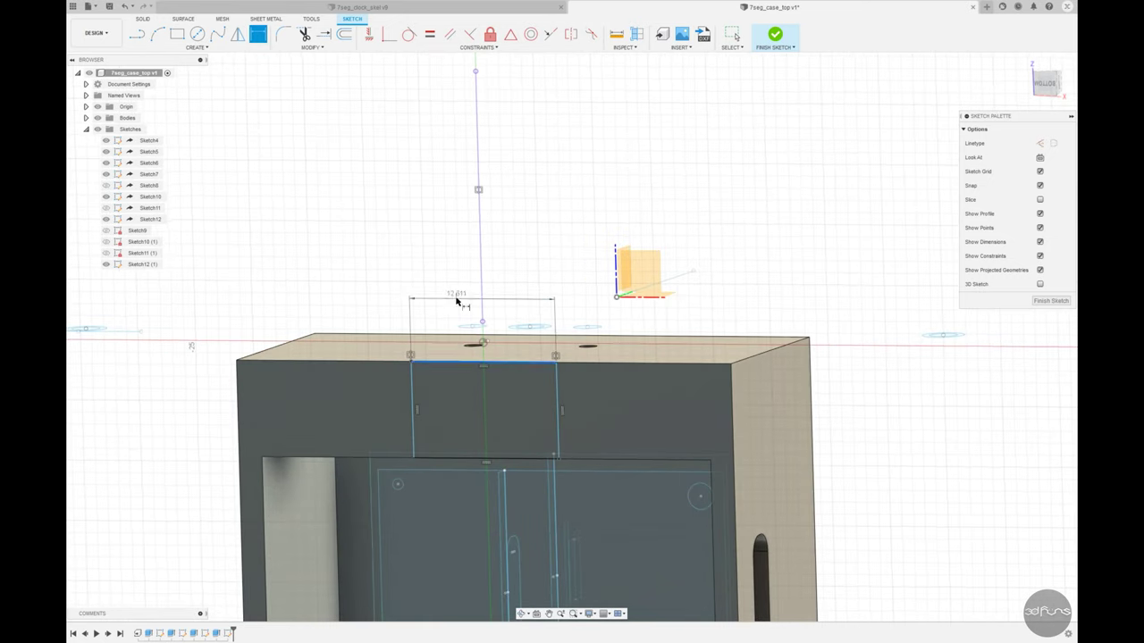
{"action": "left_click", "coordinate": [459, 302]}
{"action": "type", "text": "10"}
{"action": "key", "text": "Return"}
{"action": "key", "text": "Escape"}
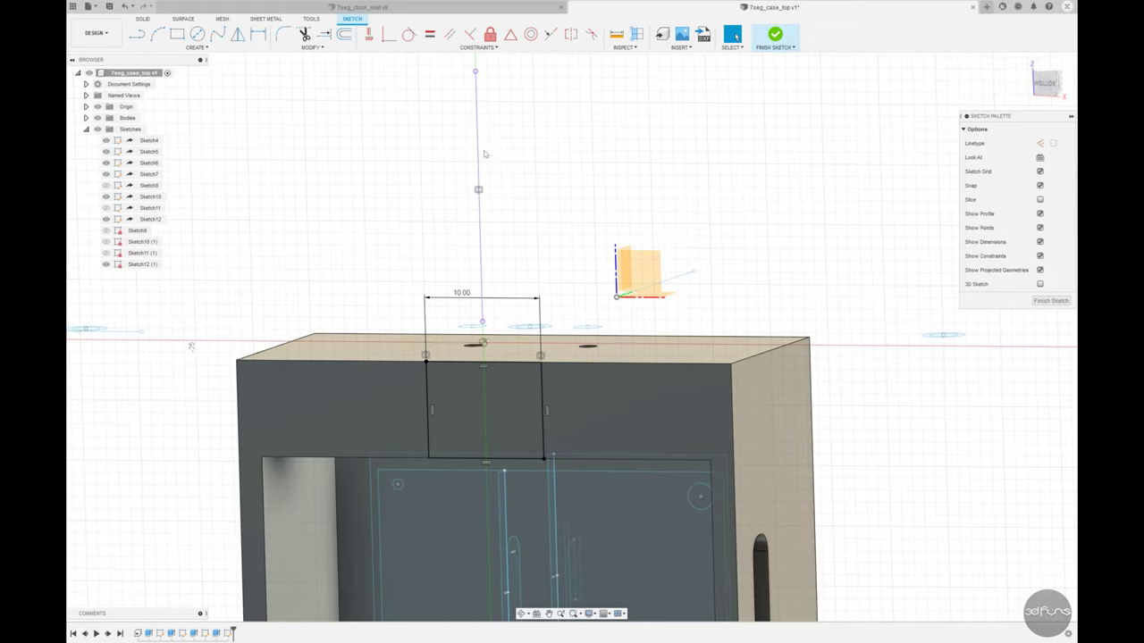
{"action": "left_click", "coordinate": [480, 152]}
{"action": "key", "text": "Delete"}
Make the notch sides symmetric about the centre axis
{"action": "left_click", "coordinate": [570, 34]}
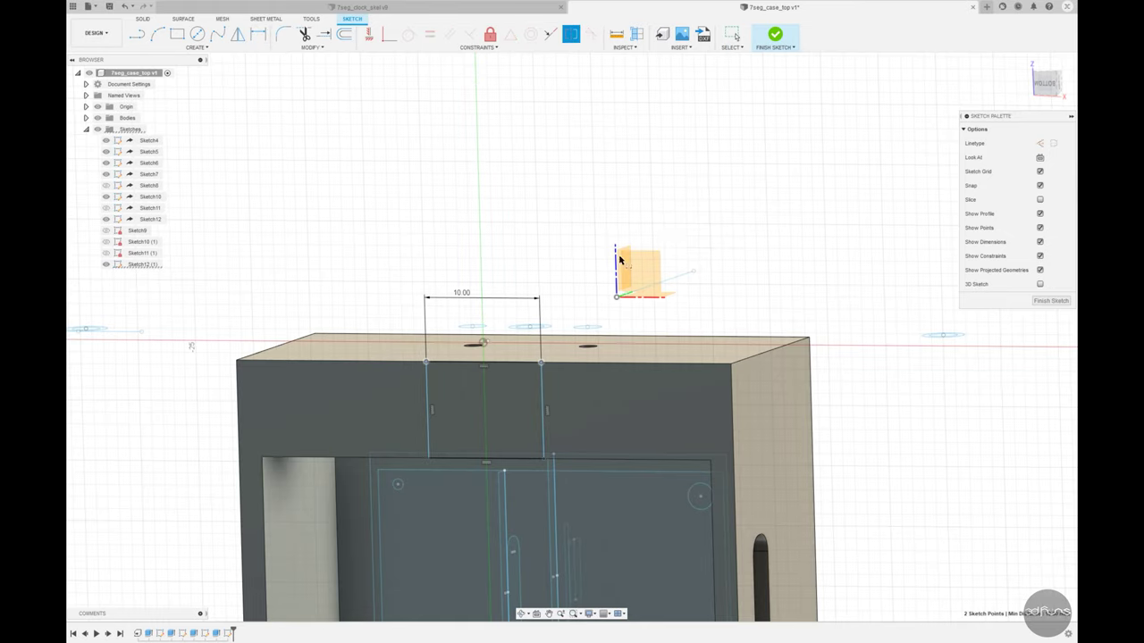
{"action": "mouse_move", "coordinate": [620, 259]}
{"action": "middle_mouse_down", "text": "shift"}
{"action": "mouse_move", "coordinate": [661, 252]}
{"action": "mouse_move", "coordinate": [386, 236]}
{"action": "middle_mouse_up", "text": "shift"}
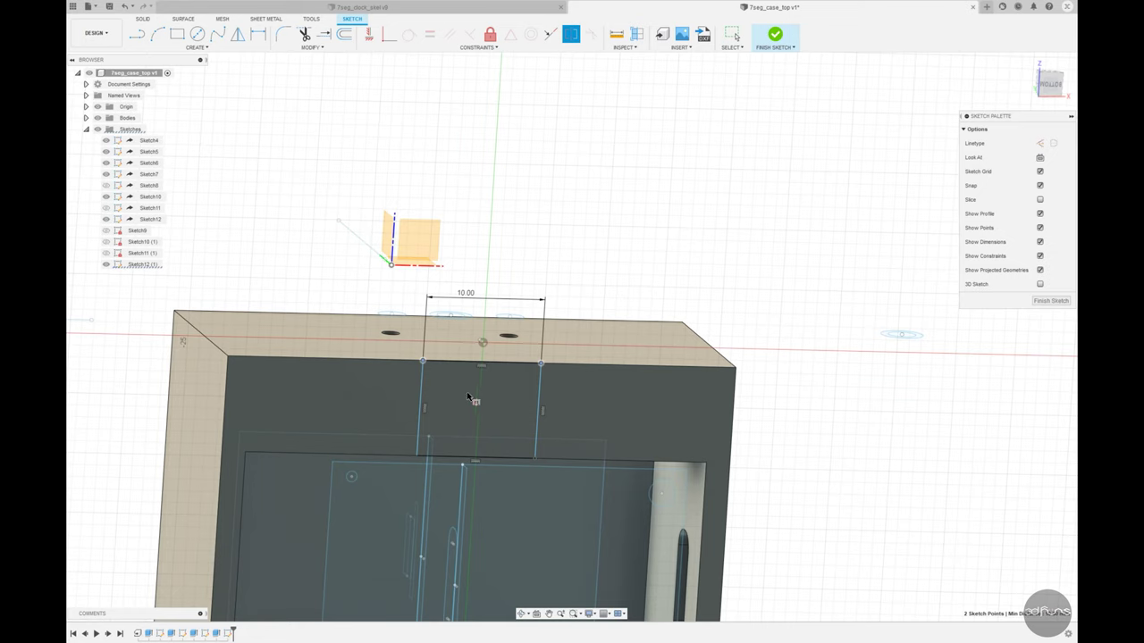
{"action": "middle_click_drag", "start_coordinate": [511, 428], "coordinate": [605, 225], "text": "shift"}
{"action": "left_click", "coordinate": [1047, 82]}
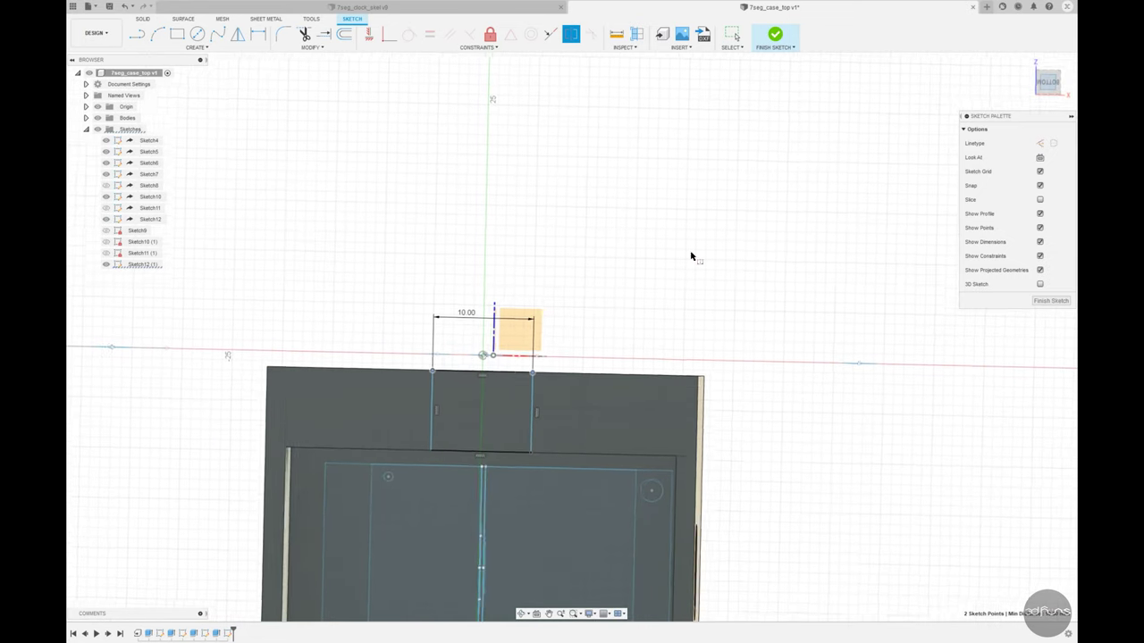
{"action": "scroll", "coordinate": [492, 379], "scroll_direction": "up", "scroll_amount": 3}
{"action": "left_click", "coordinate": [467, 308]}
{"action": "scroll", "coordinate": [625, 322], "scroll_direction": "down", "scroll_amount": 2}
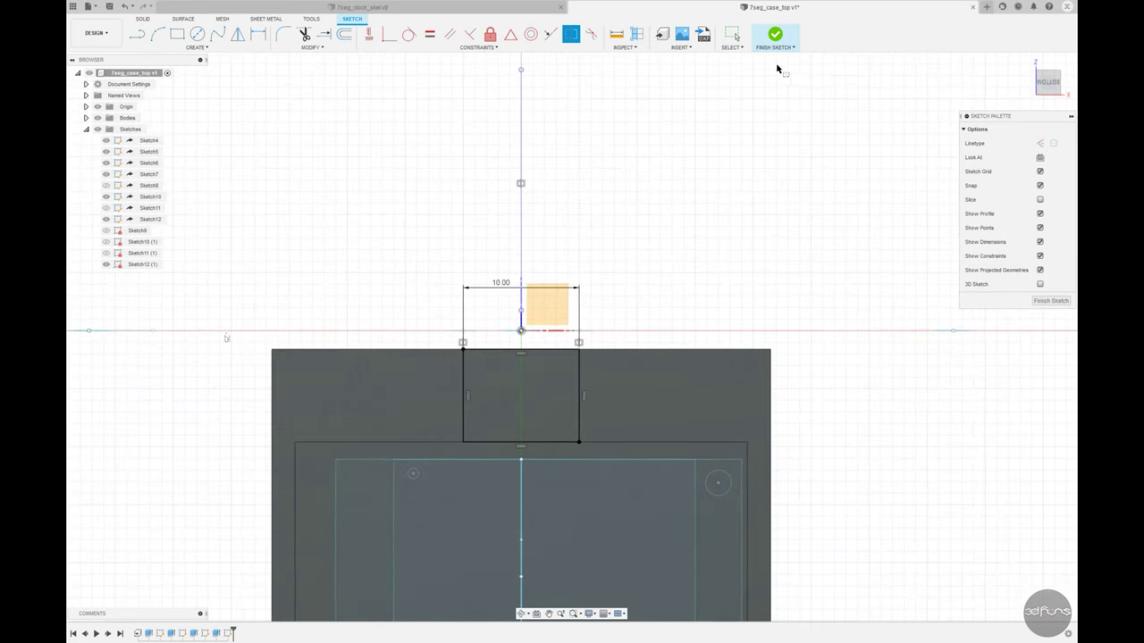
Cut the notch about 7.6 mm into the top wall and begin a new sketch on the case face
{"action": "left_click", "coordinate": [775, 36]}
{"action": "left_click", "coordinate": [156, 34]}
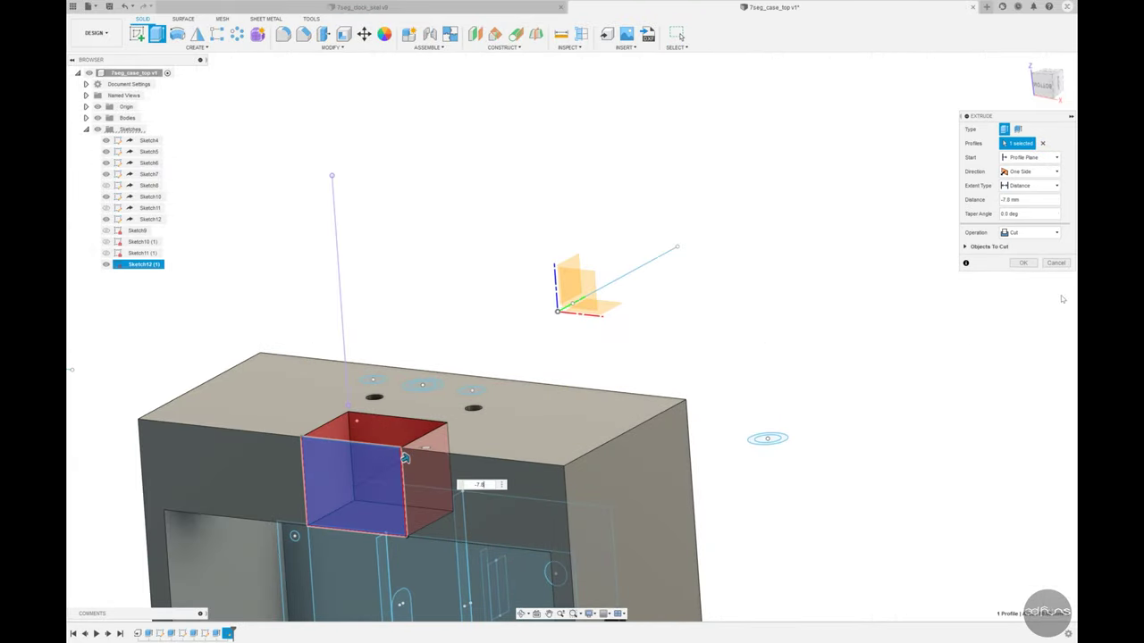
{"action": "key", "text": "Return"}
{"action": "middle_click_drag", "start_coordinate": [380, 471], "coordinate": [758, 313], "text": "shift"}
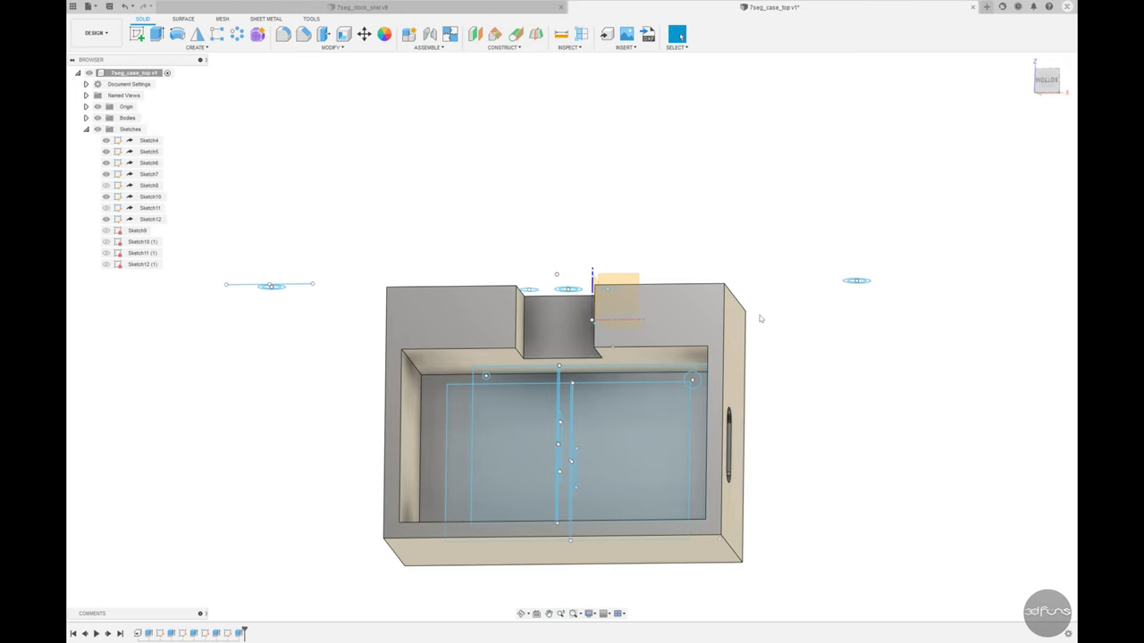
{"action": "left_click", "coordinate": [136, 33]}
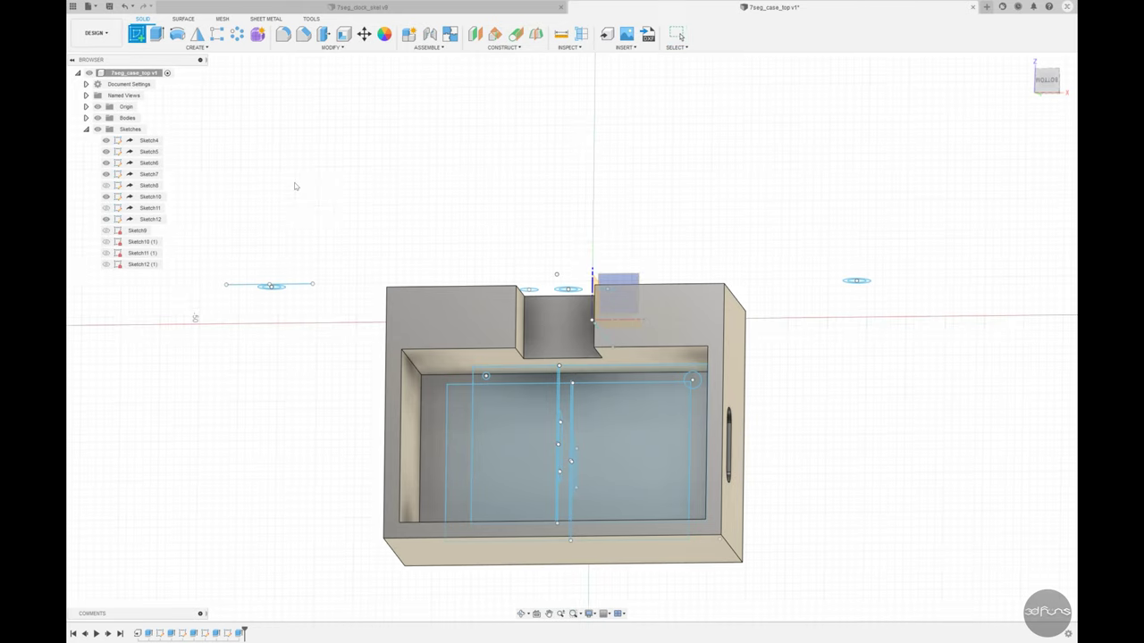
{"action": "left_click", "coordinate": [470, 327]}
Draw a rectangle over the case and offset it 1.30 mm inward
{"action": "left_click", "coordinate": [176, 35]}
{"action": "left_click", "coordinate": [518, 311]}
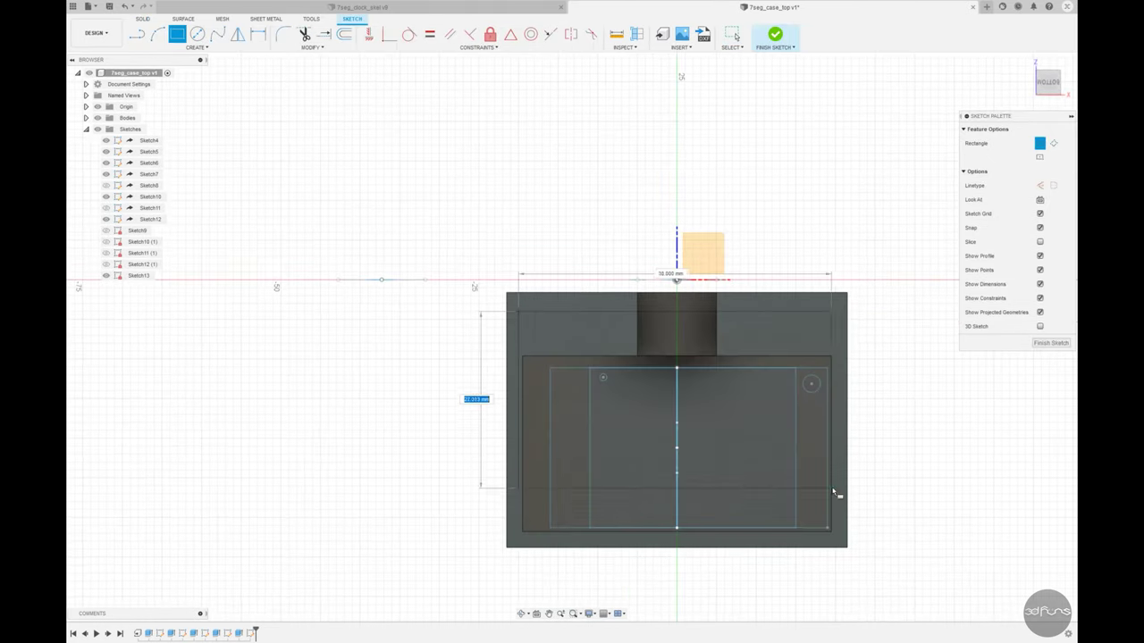
{"action": "left_click", "coordinate": [835, 533]}
{"action": "left_click", "coordinate": [261, 38]}
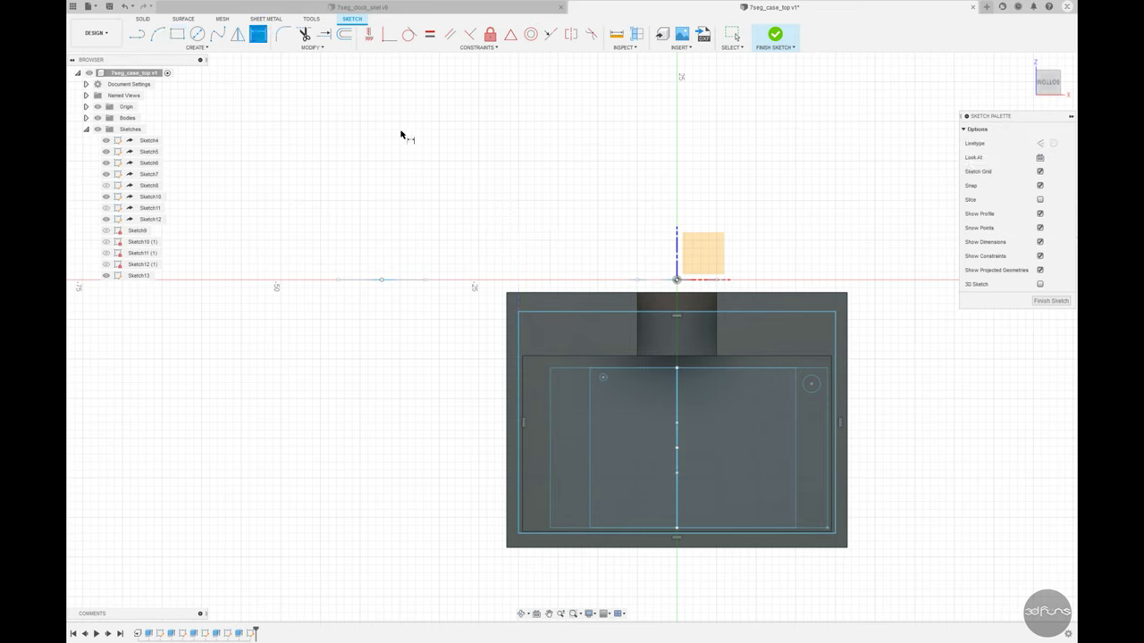
{"action": "left_click", "coordinate": [830, 534]}
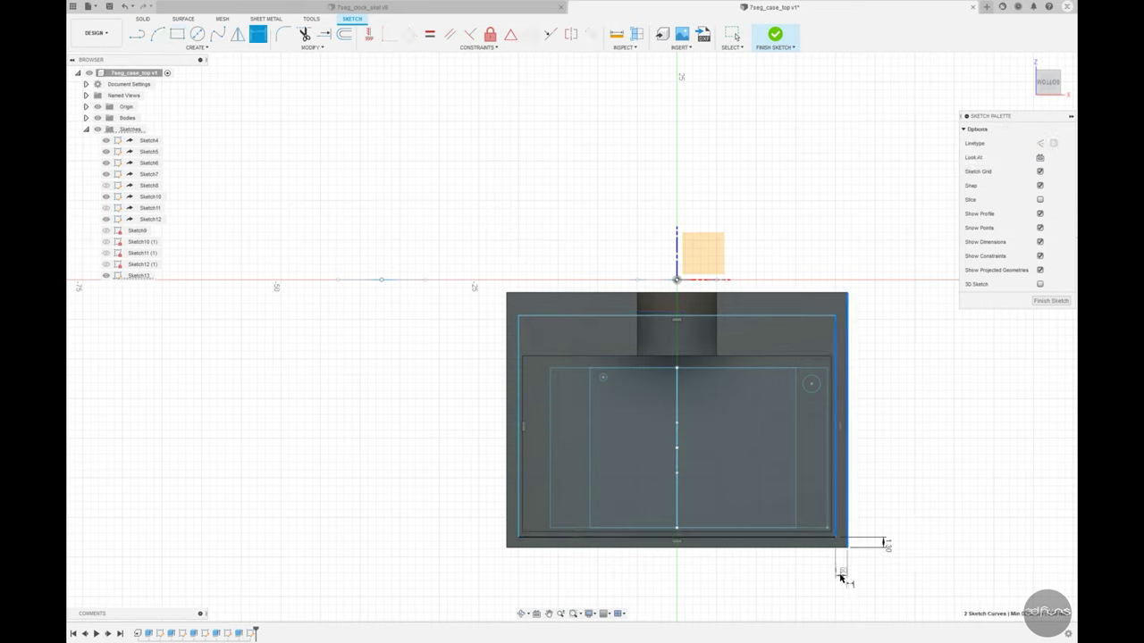
{"action": "left_click", "coordinate": [842, 574]}
Add a 1.30 mm dimension for the gap at the case's top edge
{"action": "left_click", "coordinate": [521, 533]}
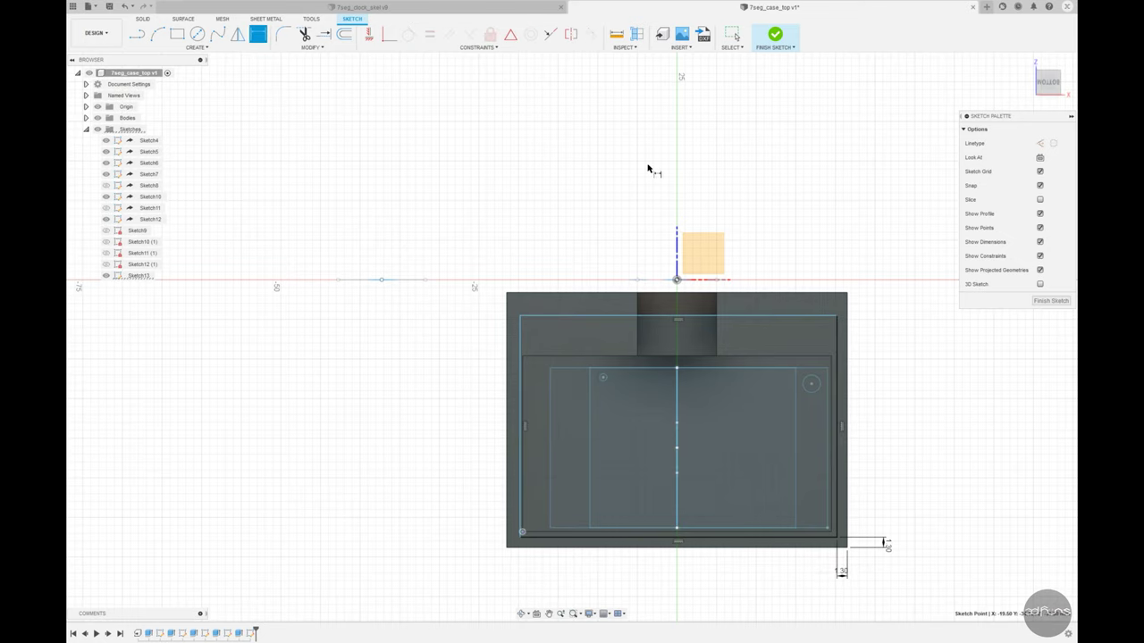
{"action": "scroll", "coordinate": [526, 536], "scroll_direction": "up", "scroll_amount": 4}
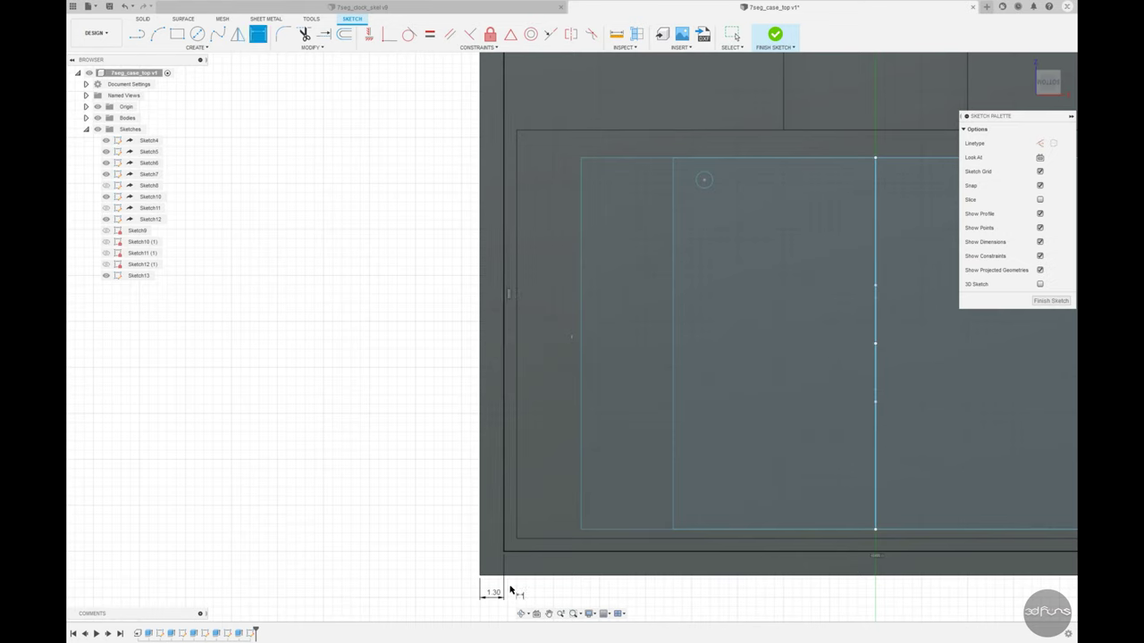
{"action": "scroll", "coordinate": [393, 458], "scroll_direction": "down", "scroll_amount": 2}
{"action": "left_click", "coordinate": [474, 184]}
{"action": "left_click", "coordinate": [474, 217]}
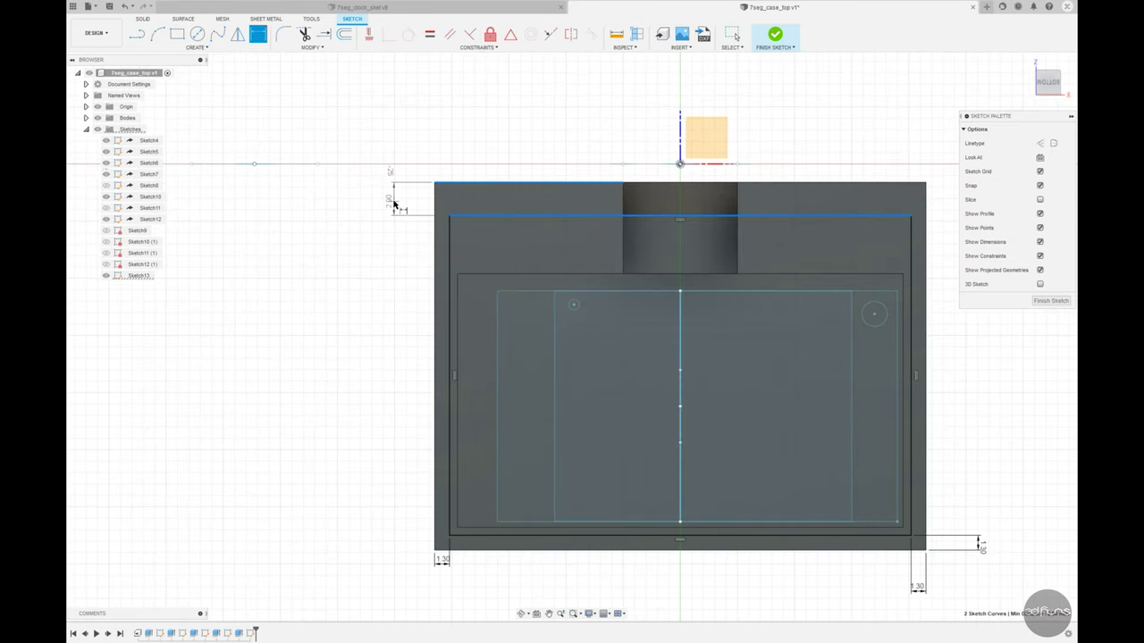
{"action": "left_click", "coordinate": [402, 204]}
{"action": "key", "text": "Return"}
Finish the sketch and cut the U-shaped rim profile 2 mm down into the case
{"action": "left_click", "coordinate": [774, 34]}
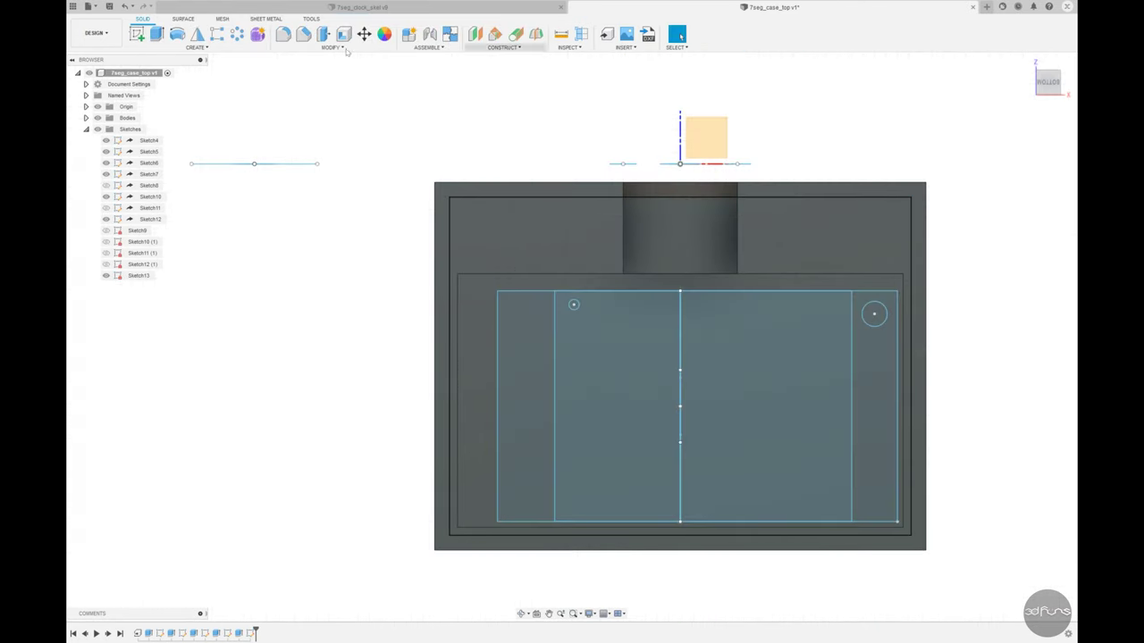
{"action": "key", "text": "e"}
{"action": "left_click", "coordinate": [471, 244]}
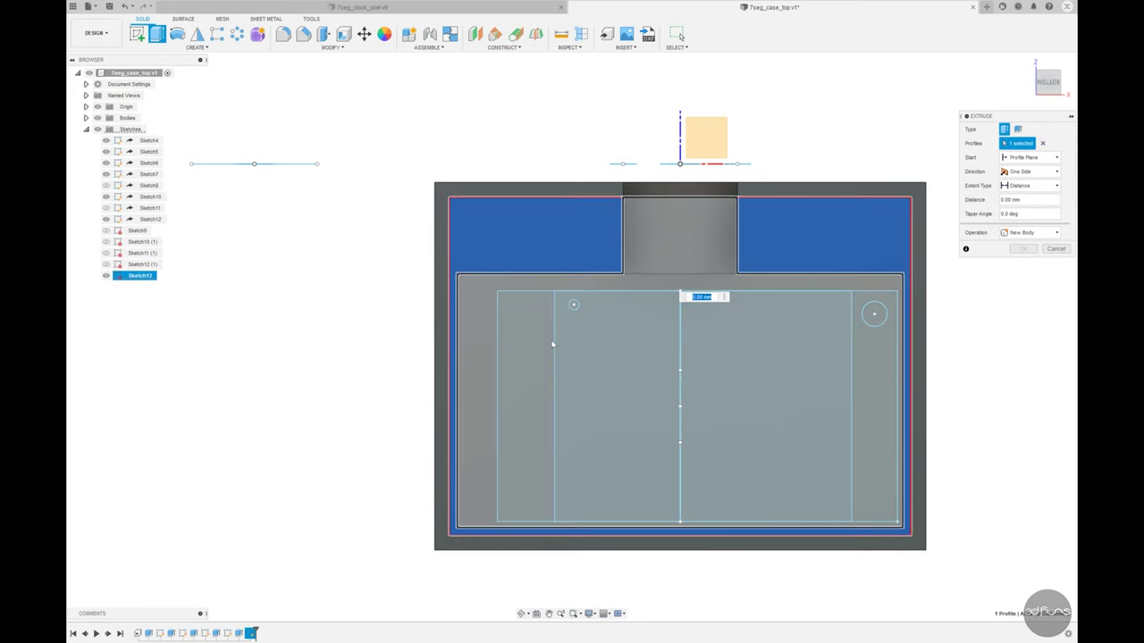
{"action": "middle_click_drag", "start_coordinate": [551, 339], "coordinate": [516, 410], "text": "shift"}
{"action": "left_click_drag", "start_coordinate": [561, 124], "coordinate": [569, 157]}
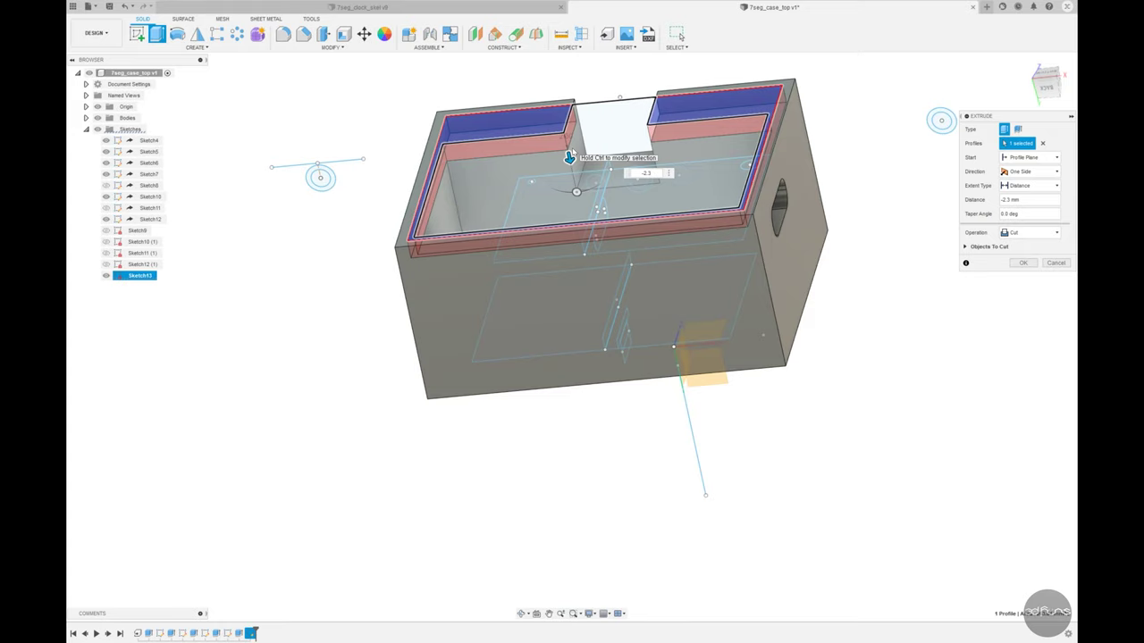
{"action": "left_click", "coordinate": [1023, 262]}
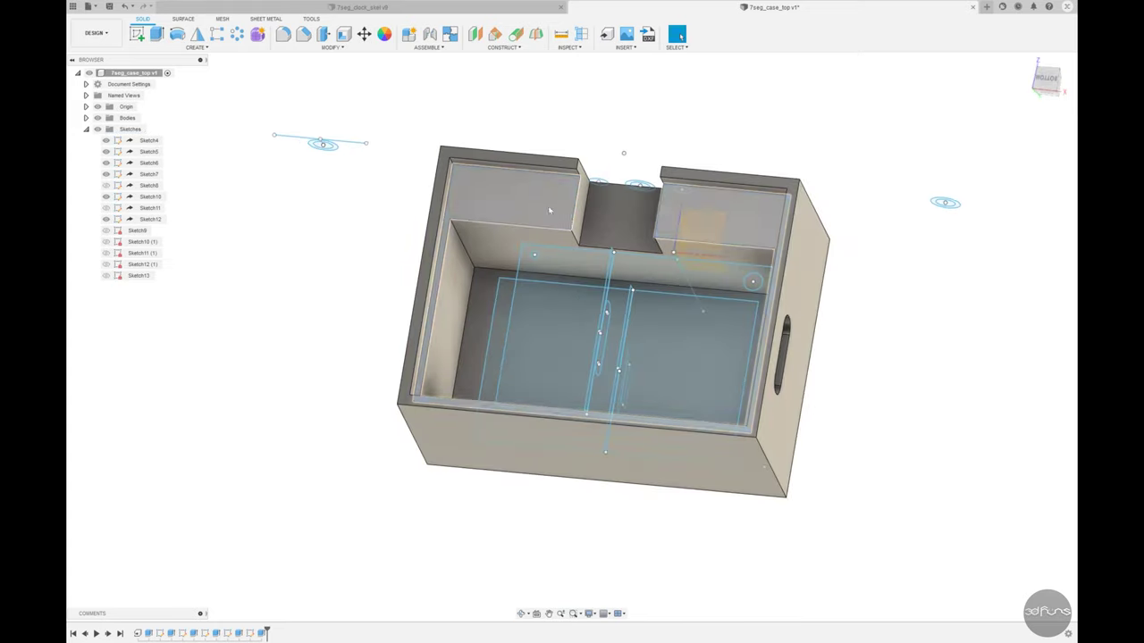
{"action": "middle_click_drag", "start_coordinate": [929, 385], "coordinate": [936, 378], "text": "shift"}
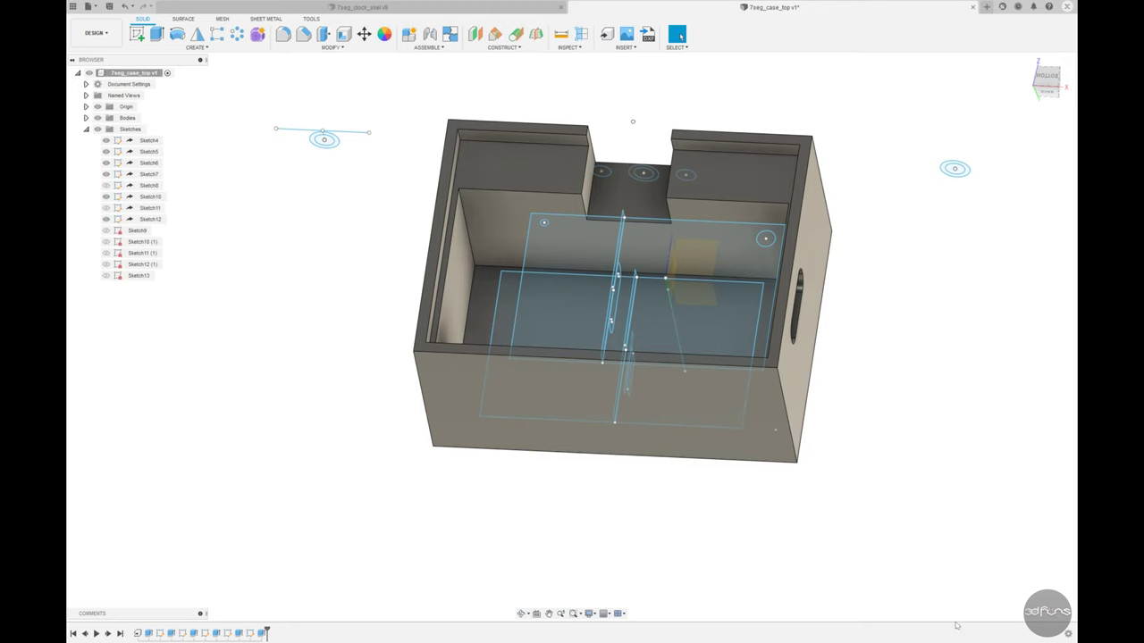
Reopen Sketch13 and draw a rectangle over the notch area
{"action": "right_click", "coordinate": [250, 632]}
{"action": "left_click", "coordinate": [284, 537]}
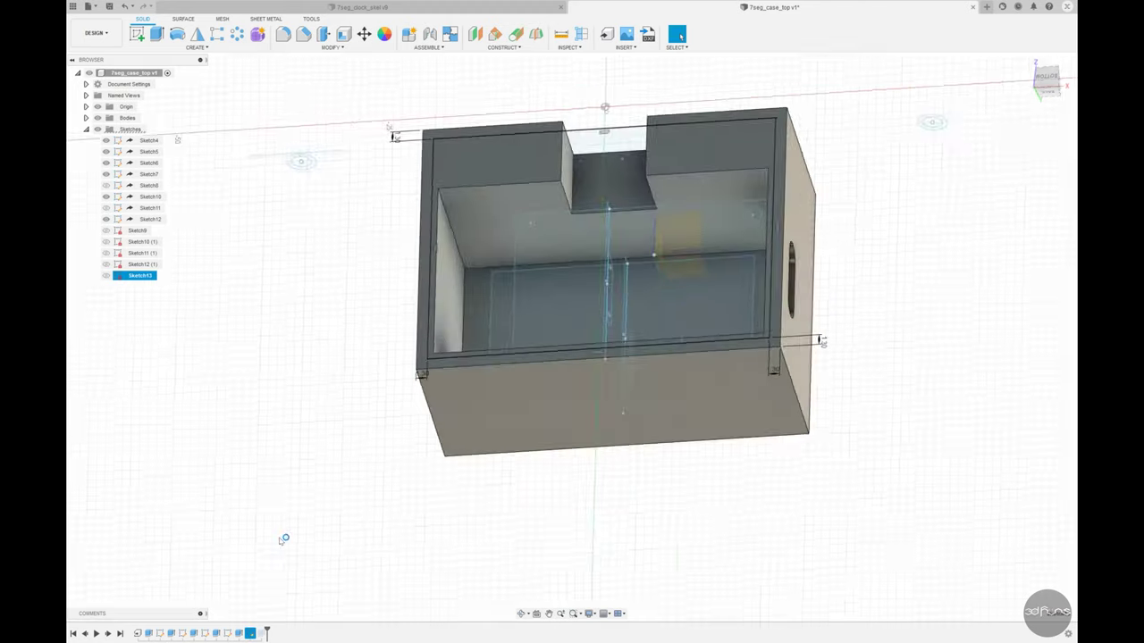
{"action": "left_click", "coordinate": [177, 34]}
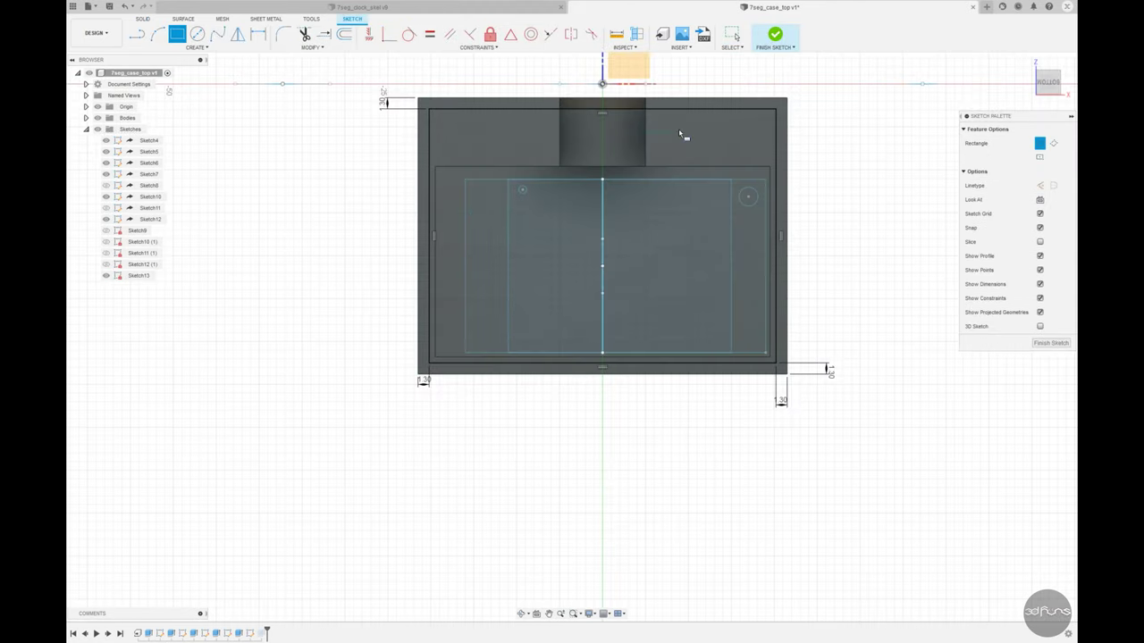
{"action": "scroll", "coordinate": [658, 128], "scroll_direction": "up", "scroll_amount": 3}
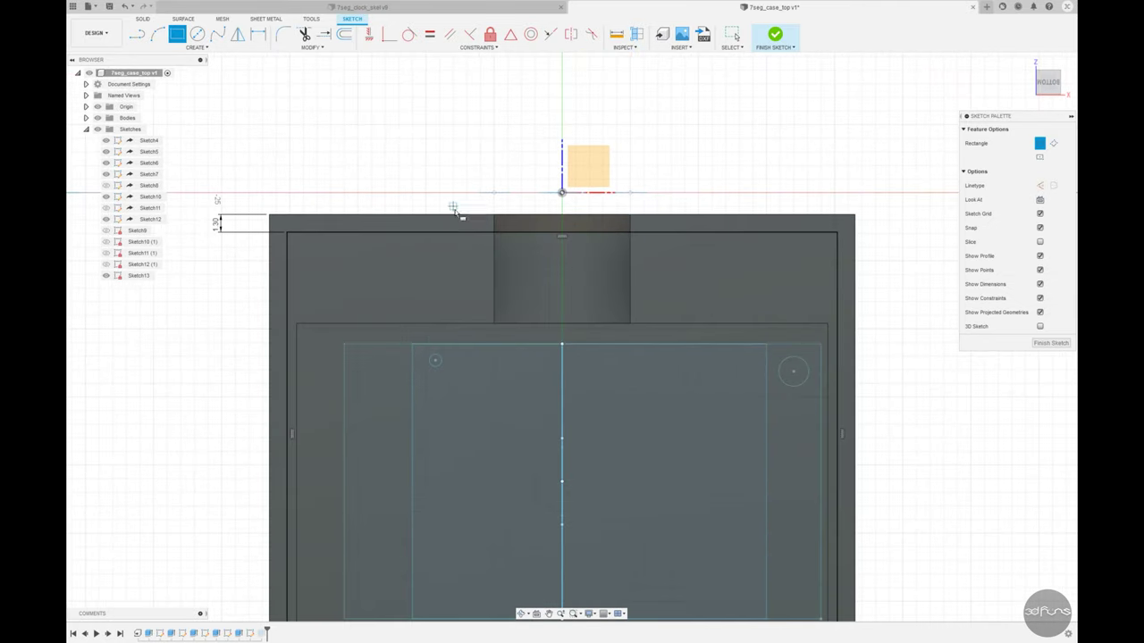
{"action": "left_click", "coordinate": [453, 194]}
{"action": "left_click", "coordinate": [699, 246]}
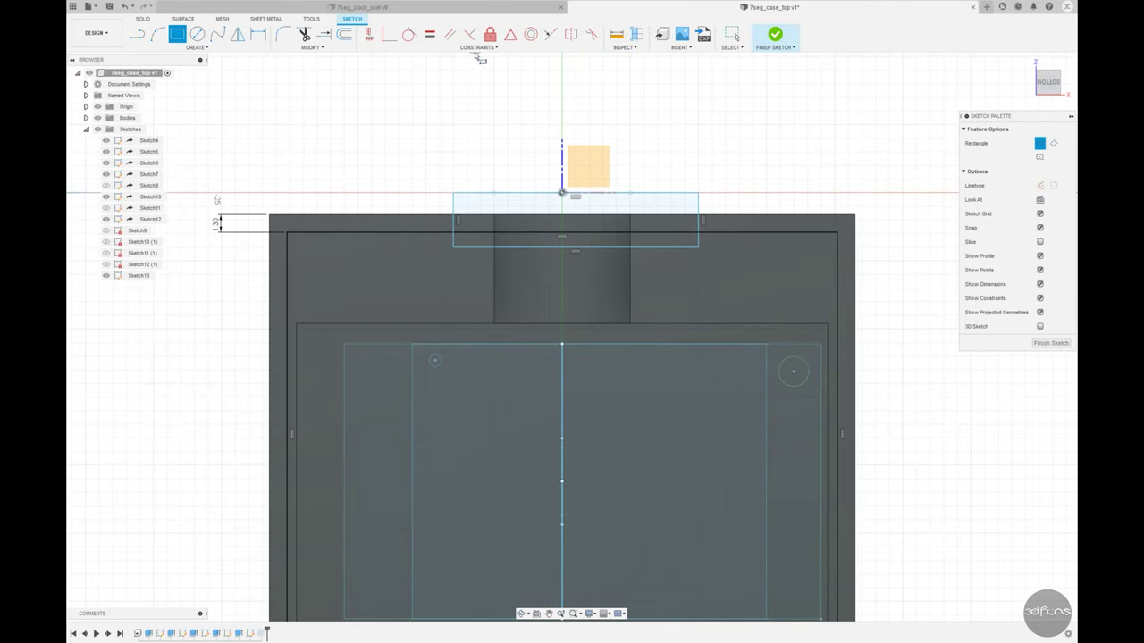
Centre the rectangle's top edge on the origin, make it 13 mm wide, and align its bottom edge with the case edge
{"action": "left_click", "coordinate": [511, 34]}
{"action": "left_click", "coordinate": [581, 194]}
{"action": "left_click", "coordinate": [561, 193]}
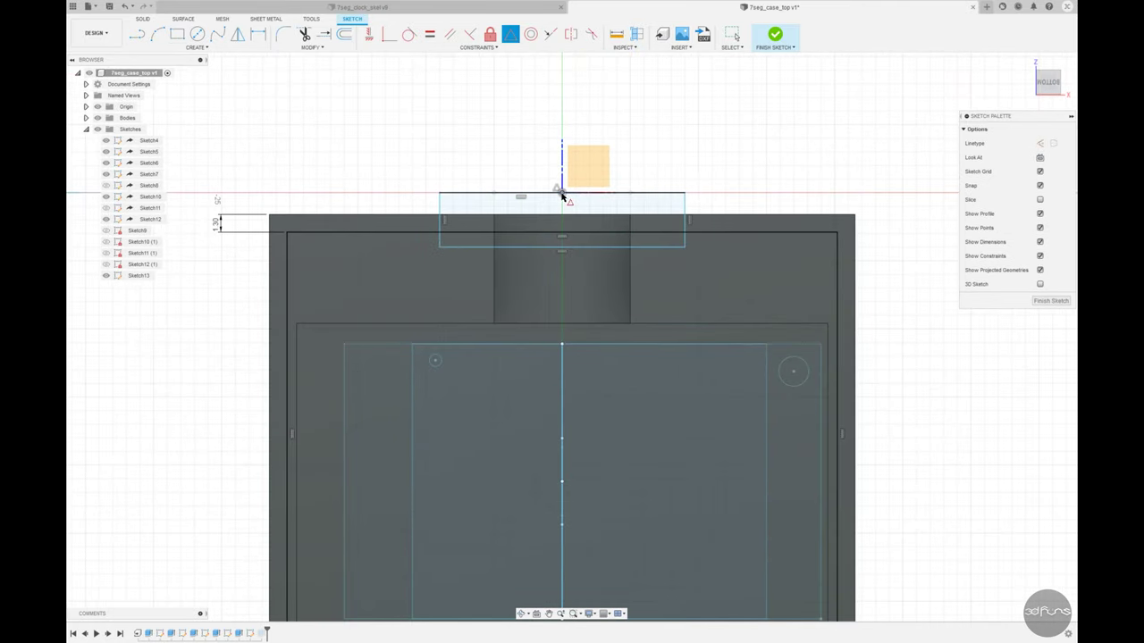
{"action": "left_click", "coordinate": [258, 34]}
{"action": "left_click", "coordinate": [447, 193]}
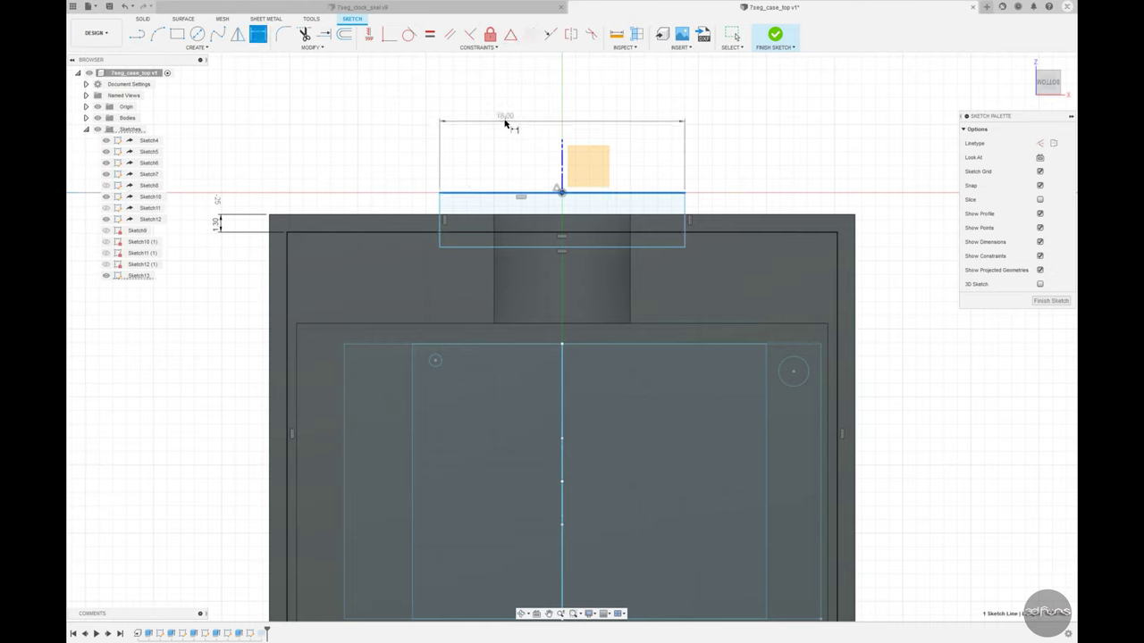
{"action": "left_click", "coordinate": [507, 121]}
{"action": "type", "text": "13"}
{"action": "key", "text": "Return"}
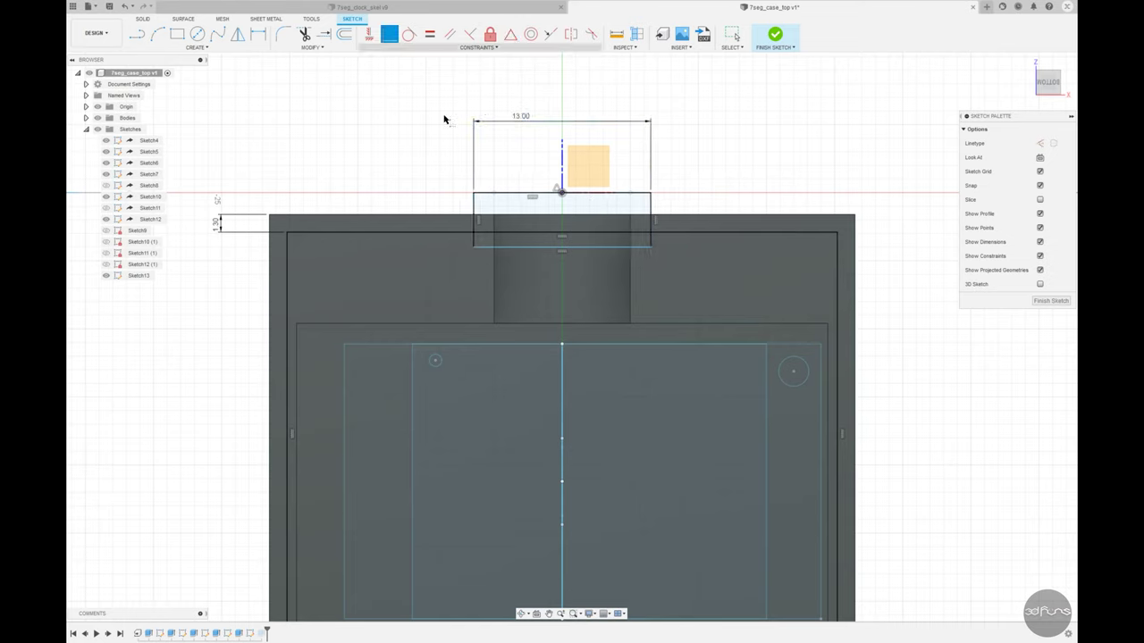
{"action": "left_click", "coordinate": [650, 246]}
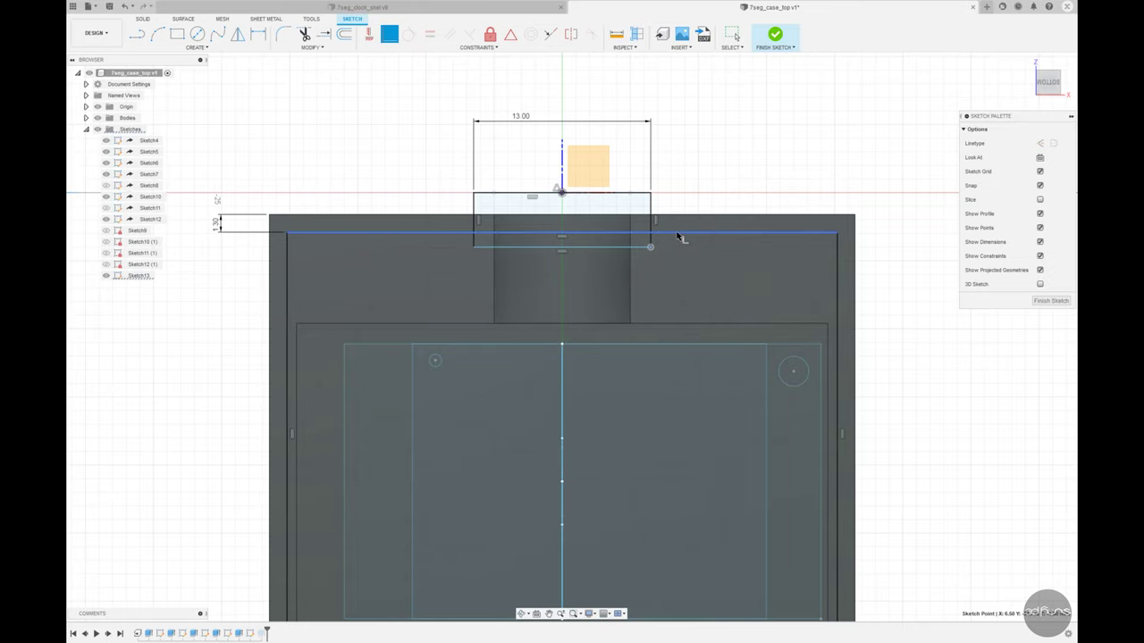
{"action": "left_click_drag", "start_coordinate": [650, 247], "coordinate": [651, 233]}
Extrude the notch rectangle into the case with extent To Object
{"action": "left_click", "coordinate": [774, 36]}
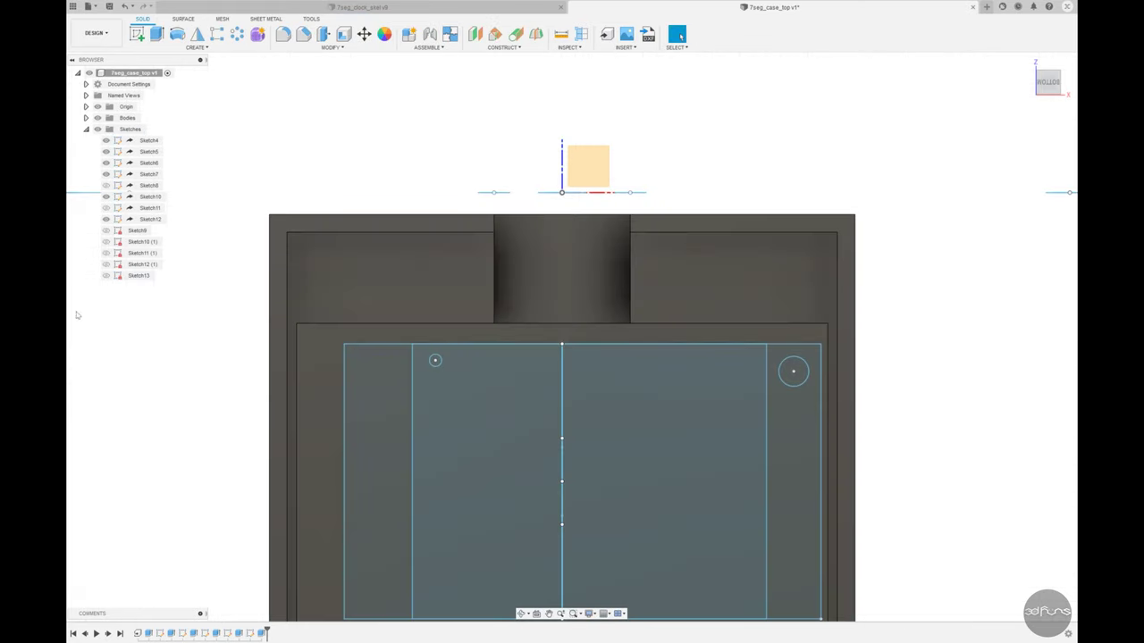
{"action": "left_click", "coordinate": [105, 276]}
{"action": "left_click", "coordinate": [167, 40]}
{"action": "left_click", "coordinate": [479, 222]}
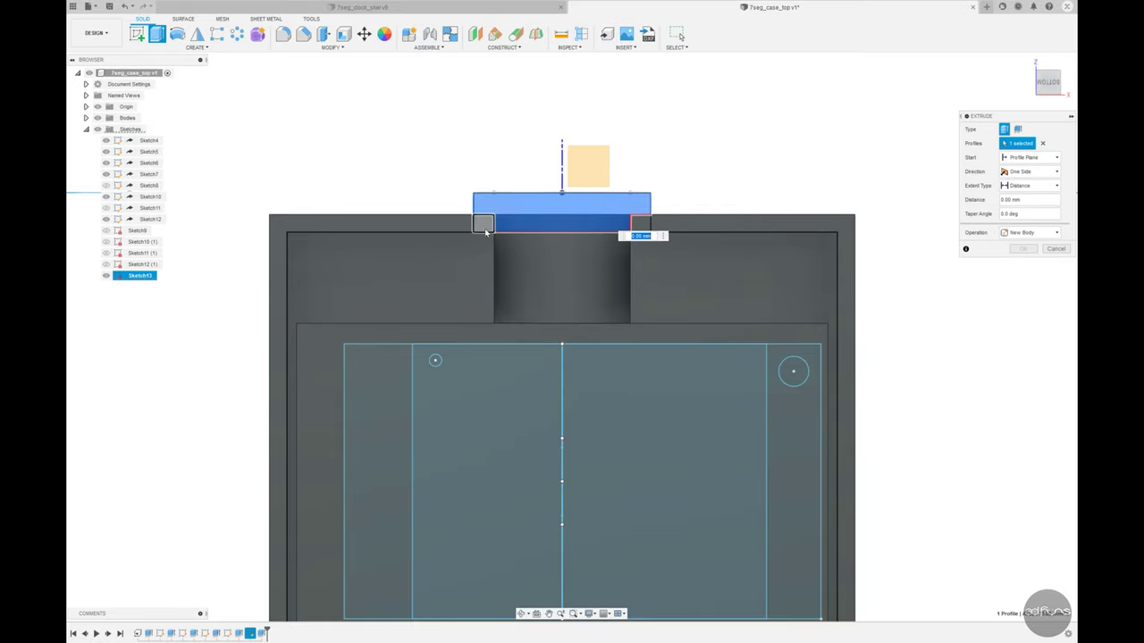
{"action": "mouse_move", "coordinate": [536, 241]}
{"action": "middle_mouse_down", "text": "shift"}
{"action": "mouse_move", "coordinate": [509, 299]}
{"action": "mouse_move", "coordinate": [554, 268]}
{"action": "middle_mouse_up", "text": "shift"}
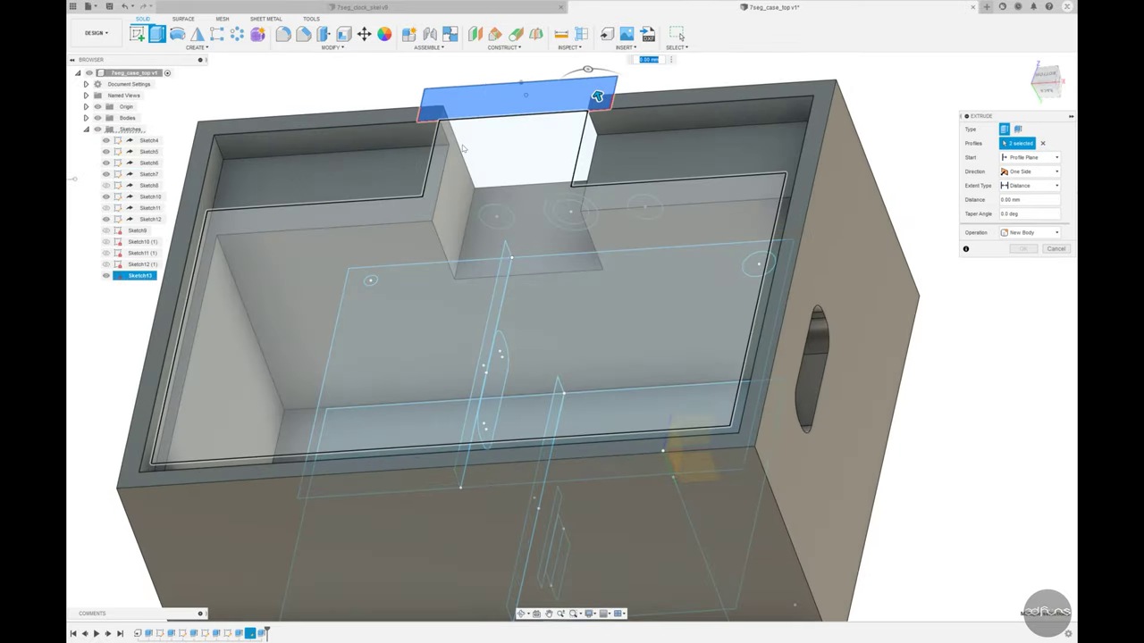
{"action": "left_click", "coordinate": [1029, 185]}
{"action": "left_click", "coordinate": [1019, 209]}
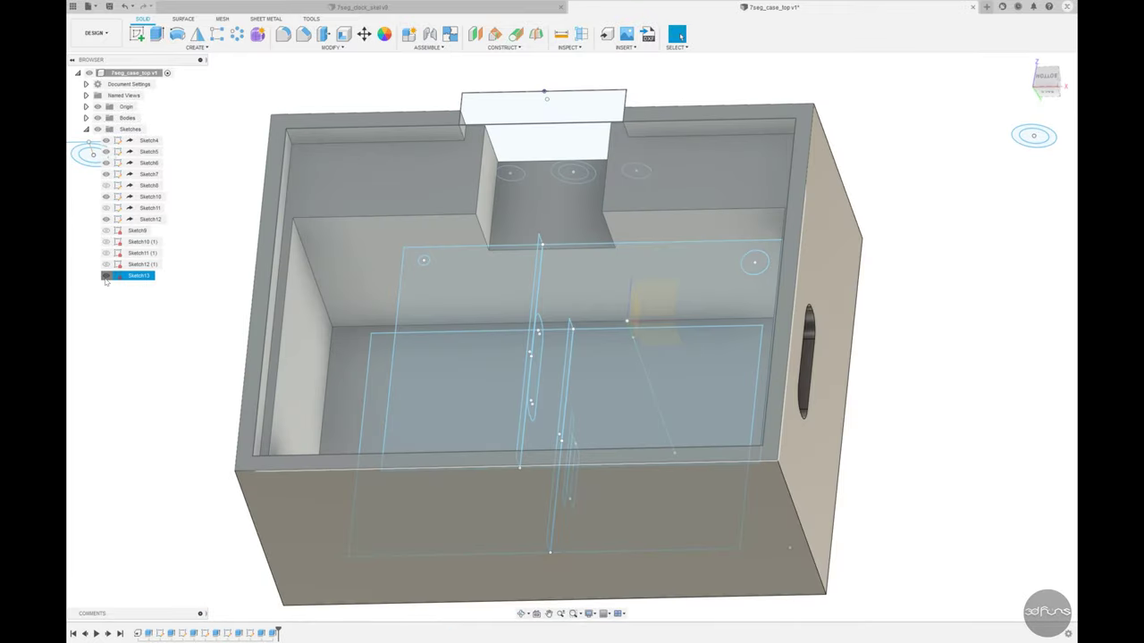
Hide Sketch10 and return to the home view
{"action": "left_click", "coordinate": [106, 197]}
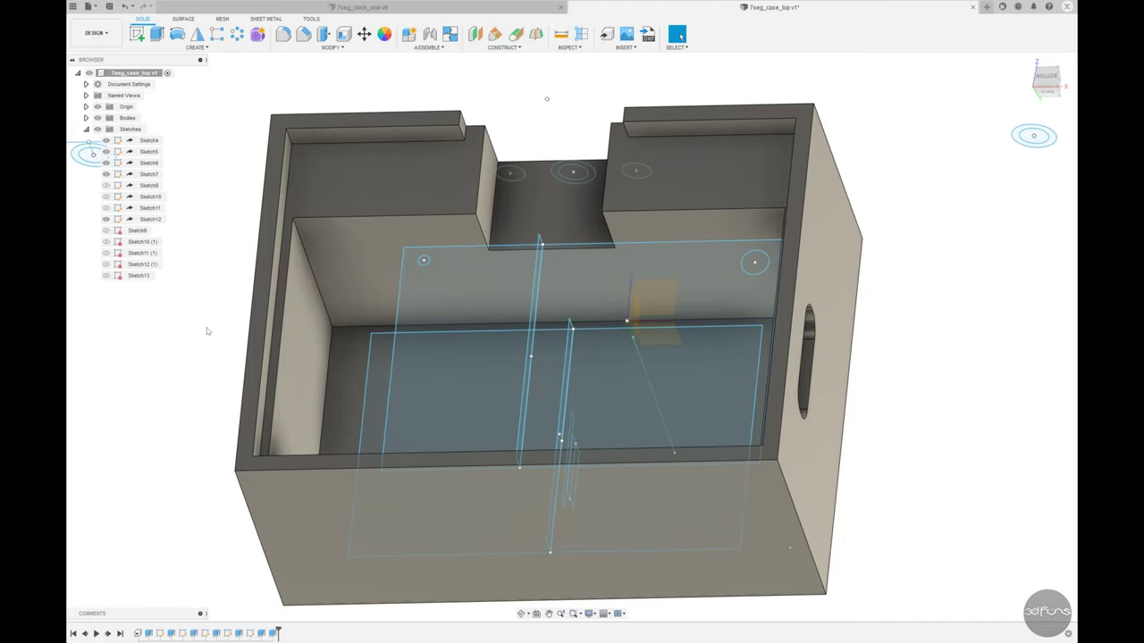
{"action": "middle_click_drag", "start_coordinate": [206, 331], "coordinate": [599, 280], "text": "shift"}
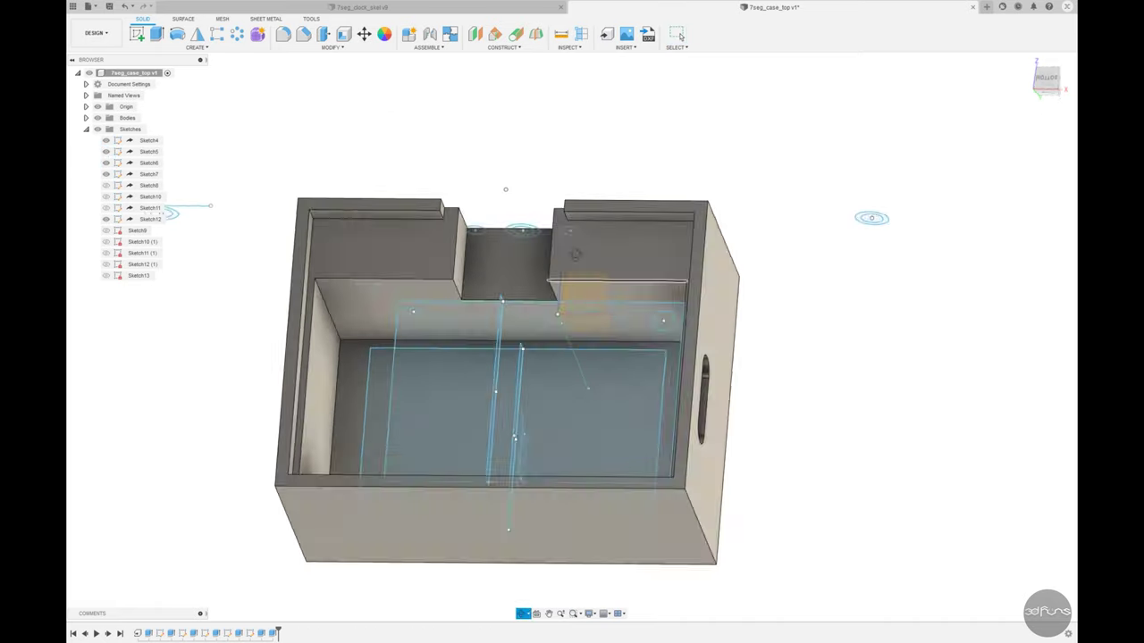
{"action": "left_click", "coordinate": [1026, 61]}
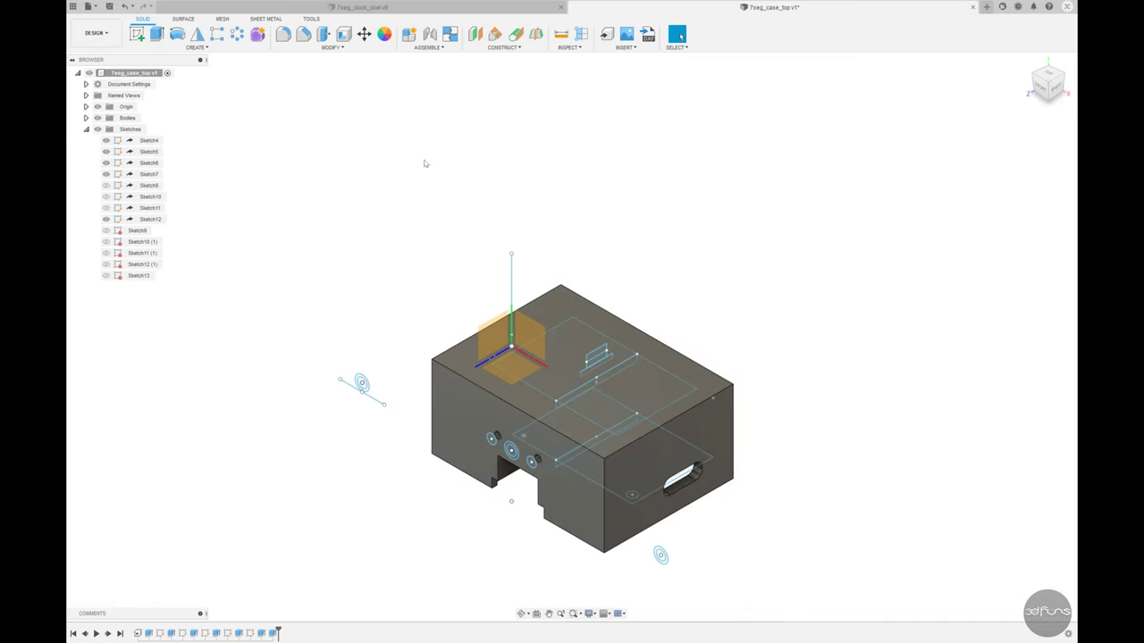
Save a new version of the case and select Sketch1 and Sketch4–Sketch12 in the skeleton design
{"action": "left_click", "coordinate": [109, 6]}
{"action": "left_click", "coordinate": [479, 334]}
{"action": "left_click", "coordinate": [137, 632]}
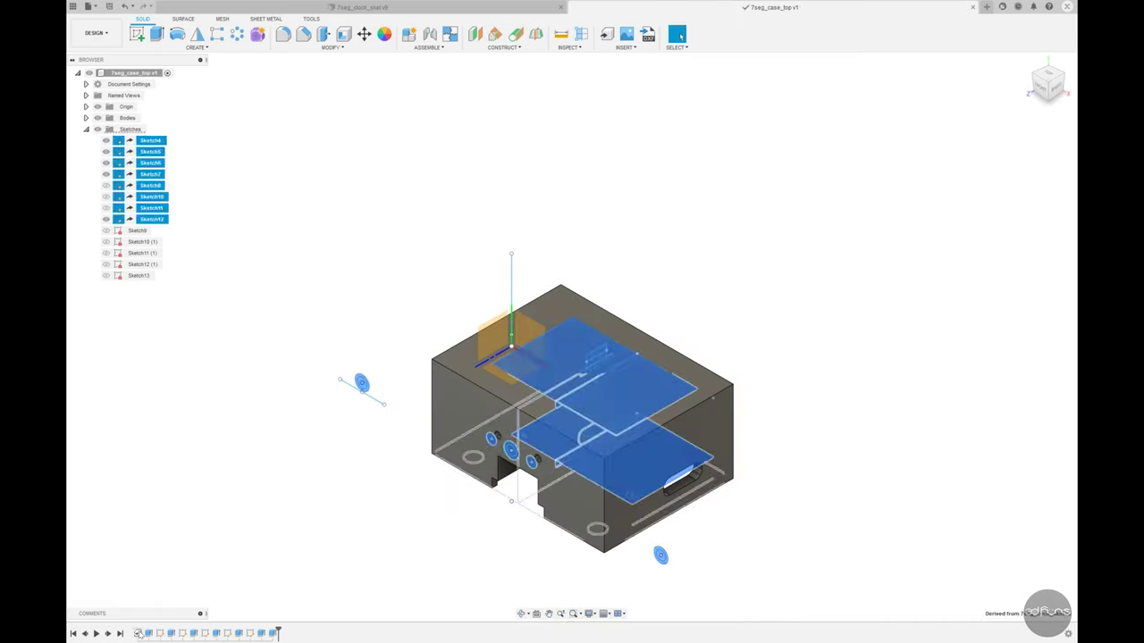
{"action": "right_click", "coordinate": [139, 633]}
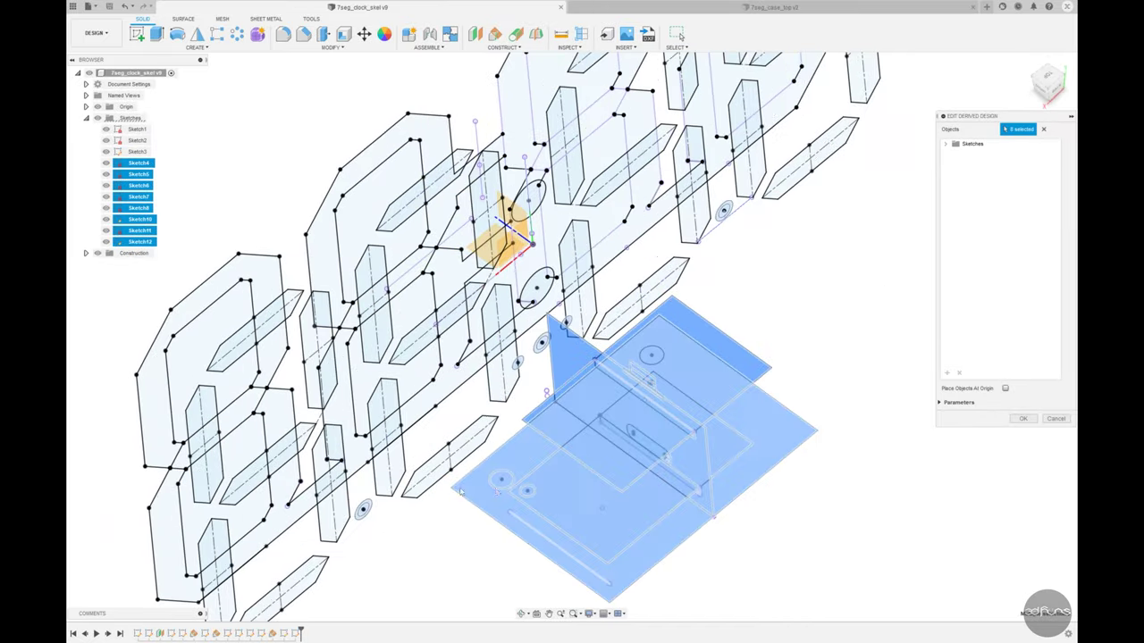
{"action": "left_click", "coordinate": [136, 129]}
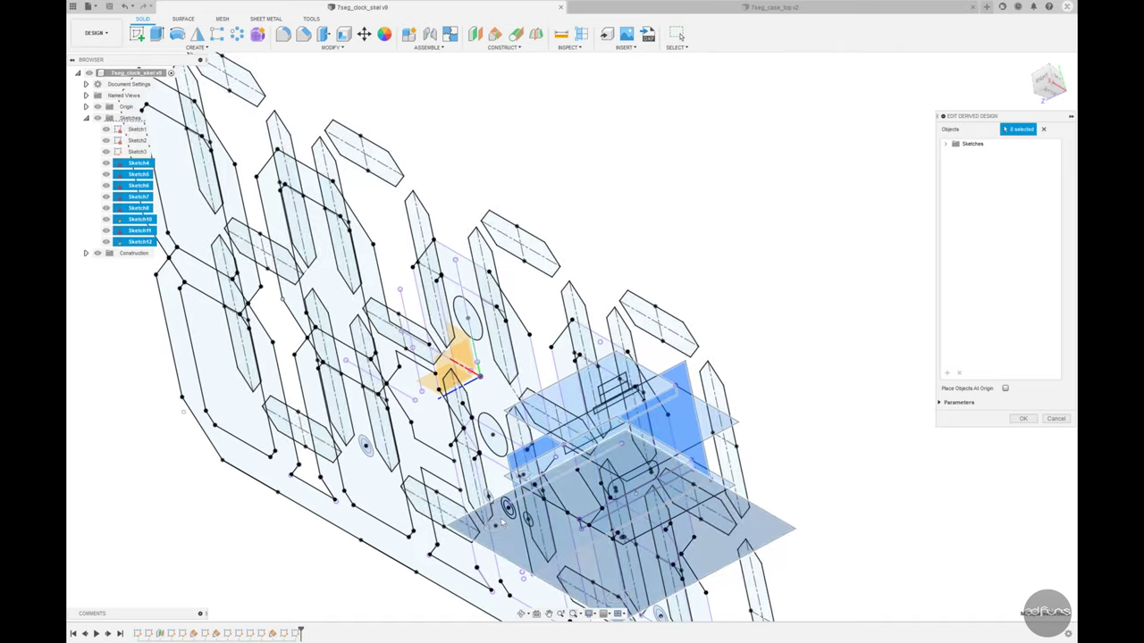
Close the derived design panel, clear the sketch selection, and switch to the 7seg_case_top v2 tab
{"action": "middle_click_drag", "start_coordinate": [505, 525], "coordinate": [558, 510], "text": "shift"}
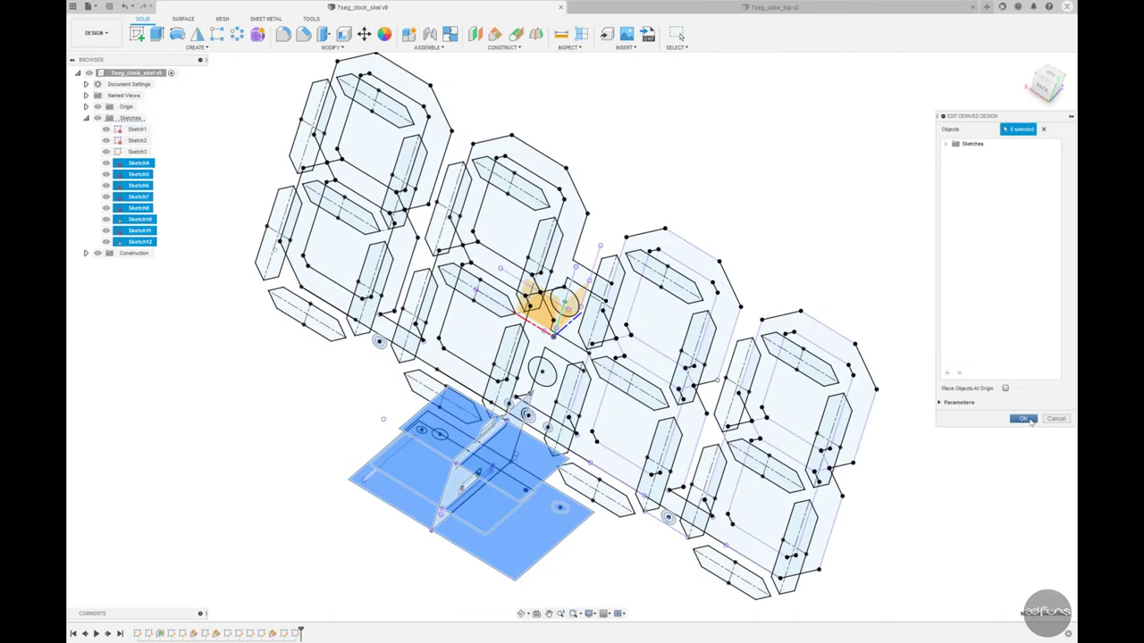
{"action": "left_click", "coordinate": [1055, 419]}
{"action": "left_click", "coordinate": [309, 411]}
{"action": "scroll", "coordinate": [303, 412], "scroll_direction": "down", "scroll_amount": 2}
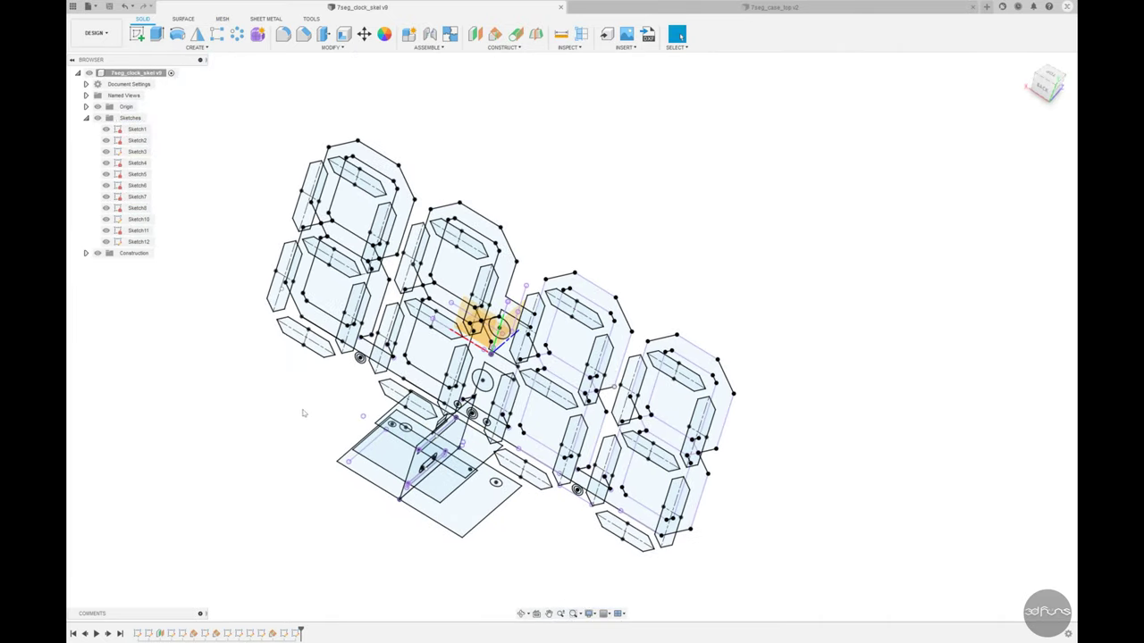
{"action": "left_click", "coordinate": [677, 10]}
Hide Sketch8, Sketch10 and Sketch11 to clear the case interior
{"action": "middle_click_drag", "start_coordinate": [417, 337], "coordinate": [384, 268], "text": "shift"}
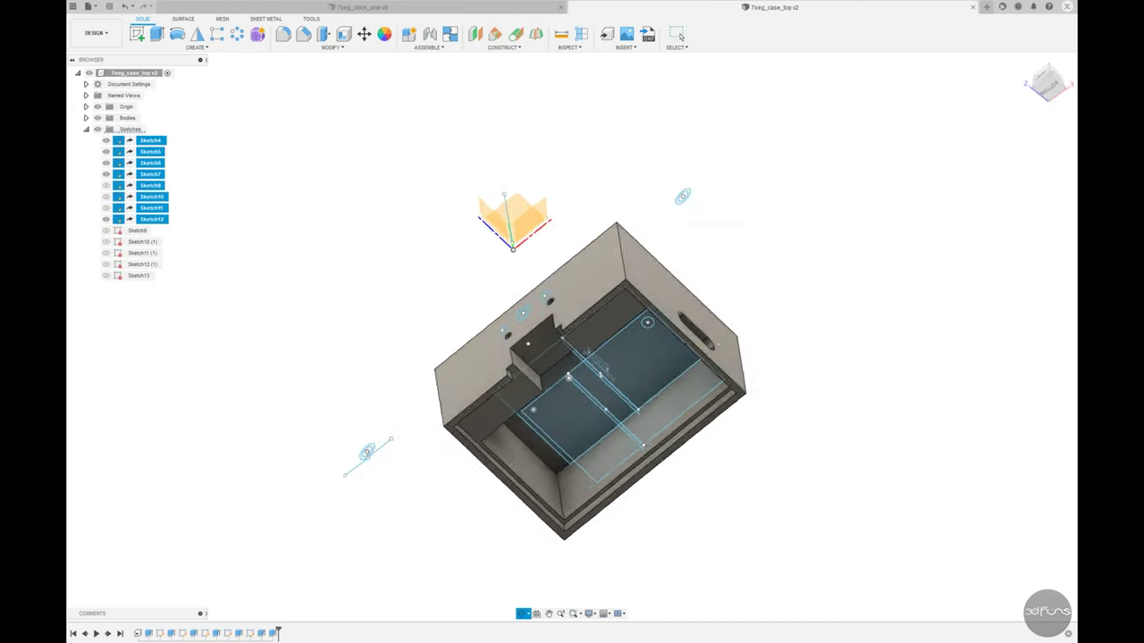
{"action": "left_click", "coordinate": [107, 186]}
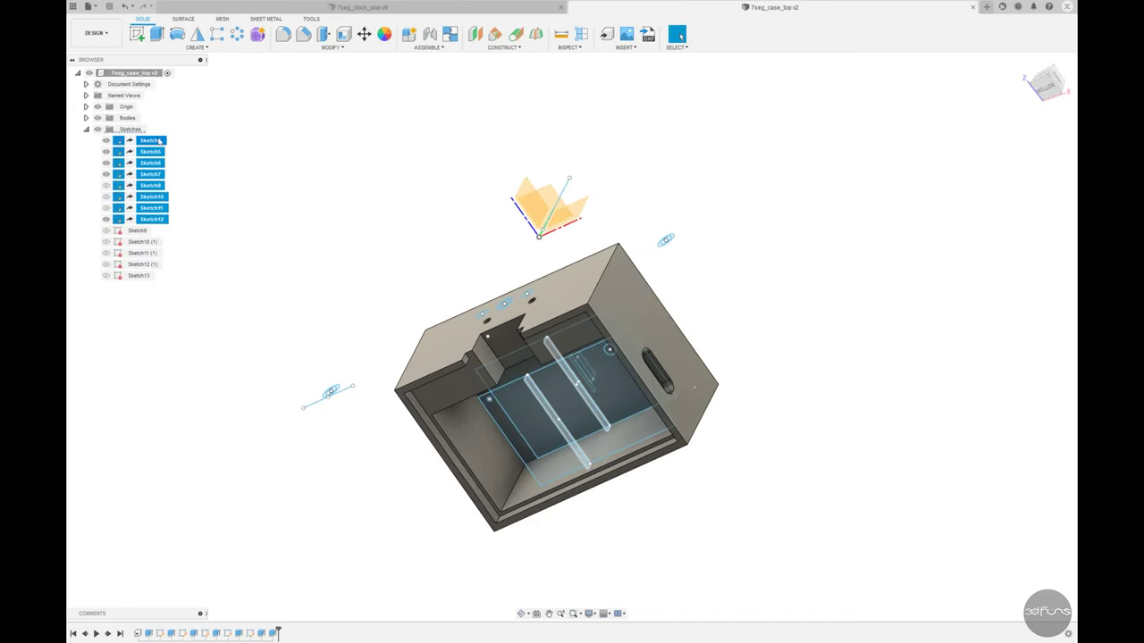
{"action": "left_click", "coordinate": [106, 186]}
{"action": "left_click", "coordinate": [107, 196]}
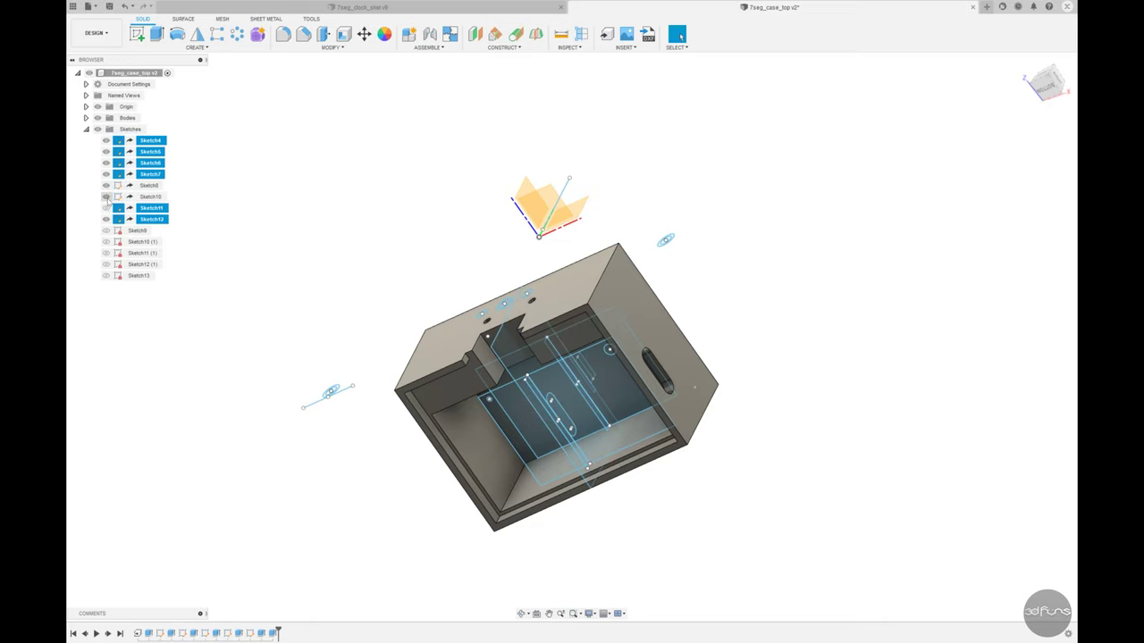
{"action": "left_click", "coordinate": [107, 207]}
{"action": "left_click", "coordinate": [106, 186]}
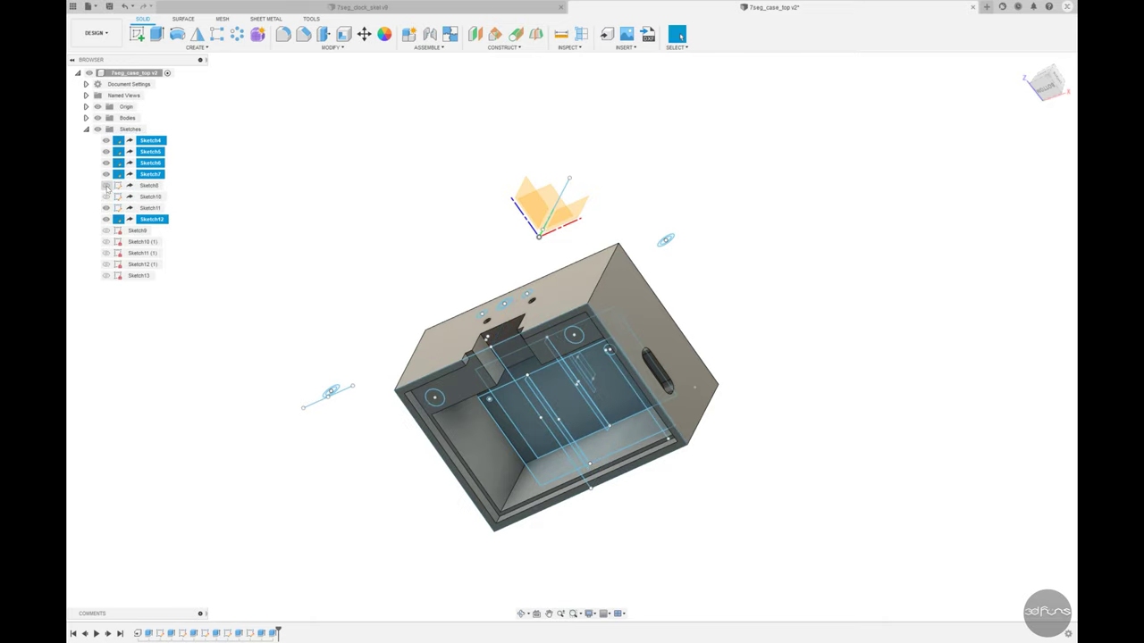
{"action": "mouse_move", "coordinate": [301, 204]}
{"action": "middle_mouse_down", "text": "shift"}
{"action": "mouse_move", "coordinate": [349, 199]}
{"action": "mouse_move", "coordinate": [303, 232]}
{"action": "mouse_move", "coordinate": [357, 186]}
{"action": "middle_mouse_up", "text": "shift"}
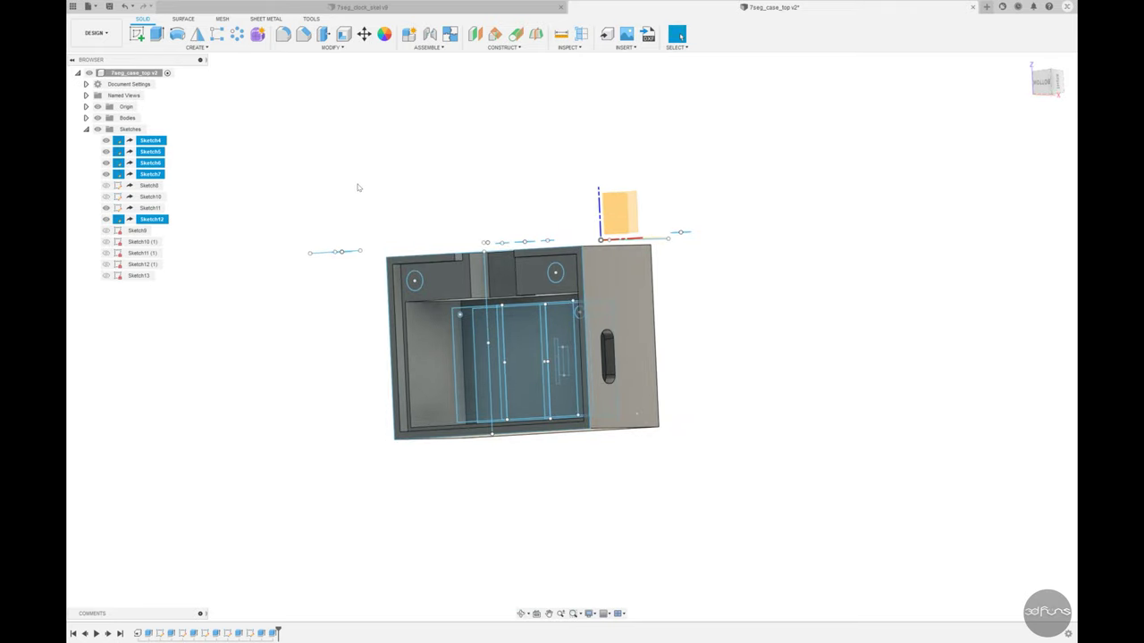
Start a sketch on the ledge face and project the left corner circle into it
{"action": "left_click", "coordinate": [158, 36]}
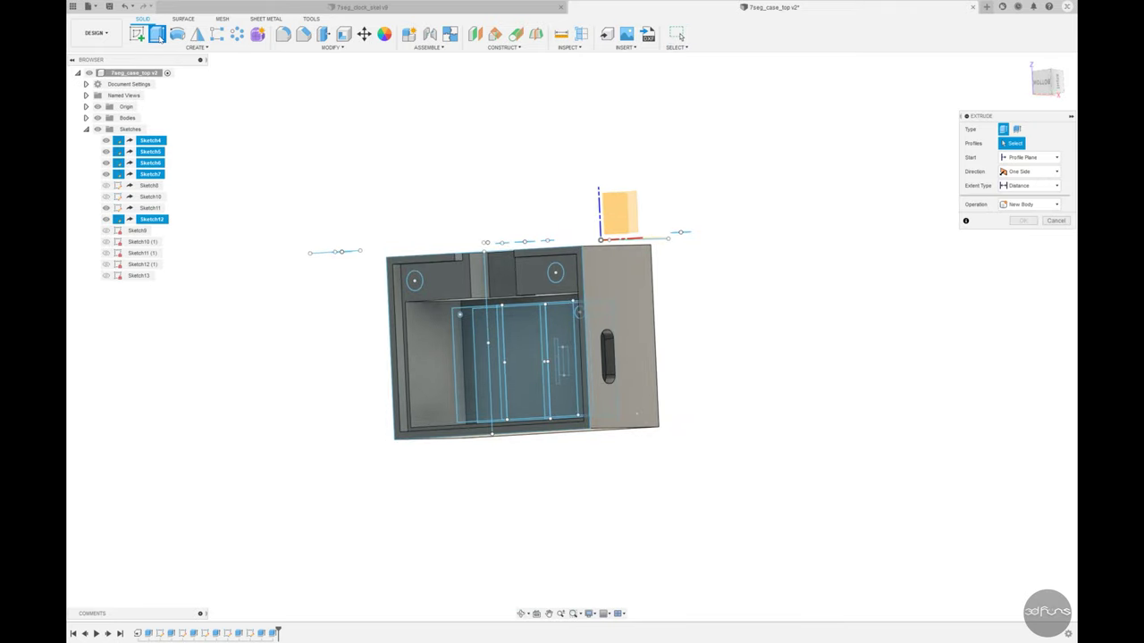
{"action": "left_click", "coordinate": [1054, 220]}
{"action": "left_click", "coordinate": [137, 33]}
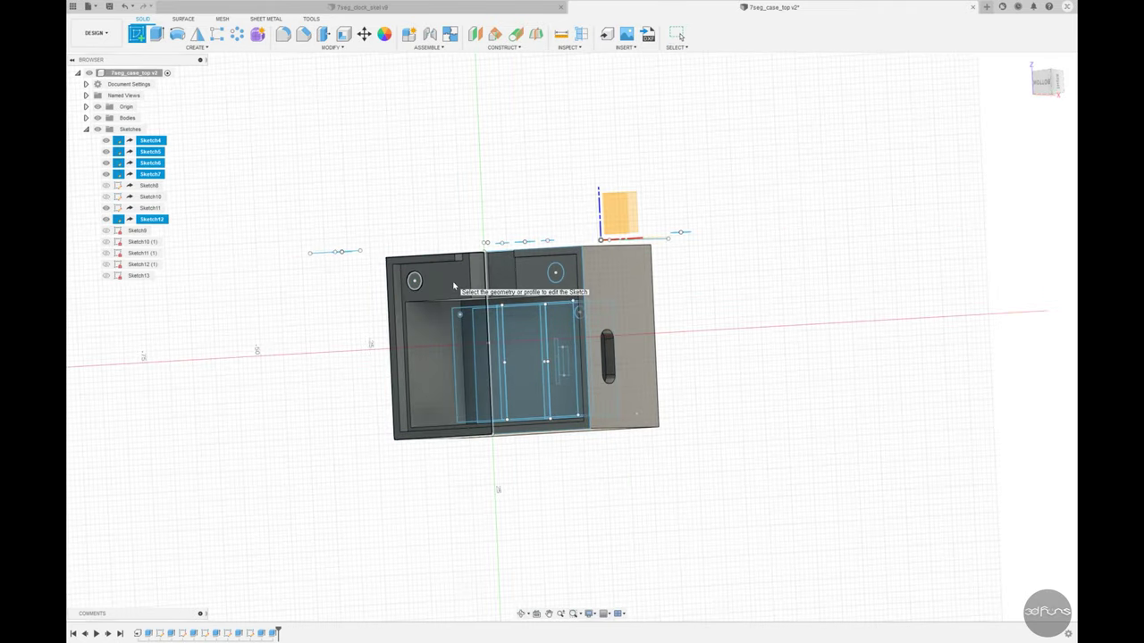
{"action": "left_click", "coordinate": [461, 284]}
{"action": "left_click", "coordinate": [195, 47]}
{"action": "left_click", "coordinate": [250, 213]}
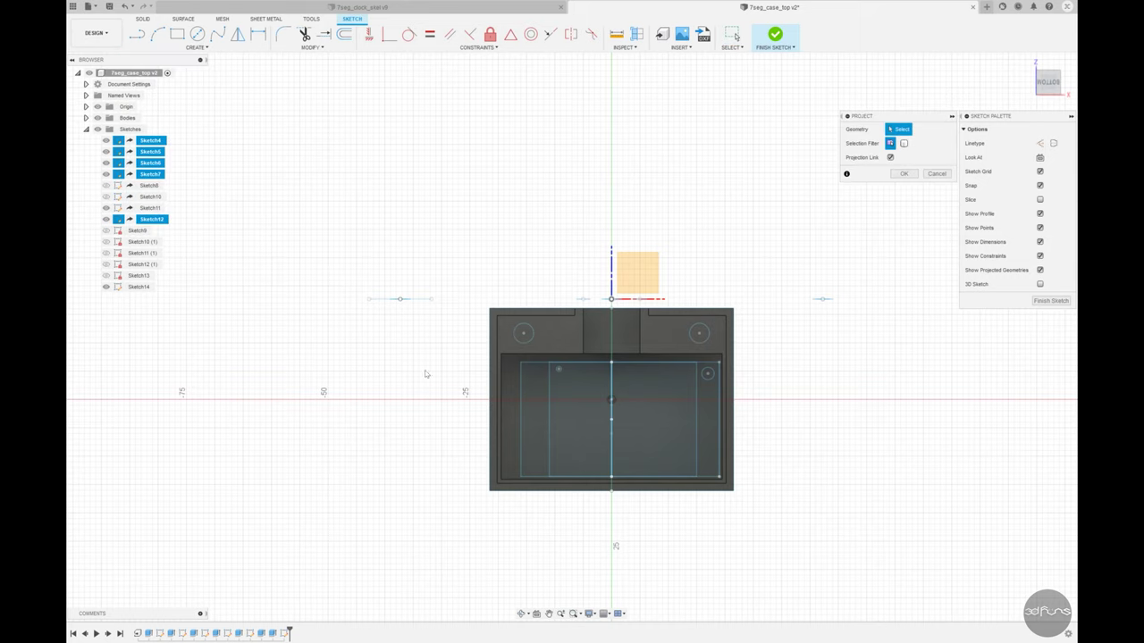
{"action": "left_click", "coordinate": [535, 332]}
{"action": "left_click", "coordinate": [904, 173]}
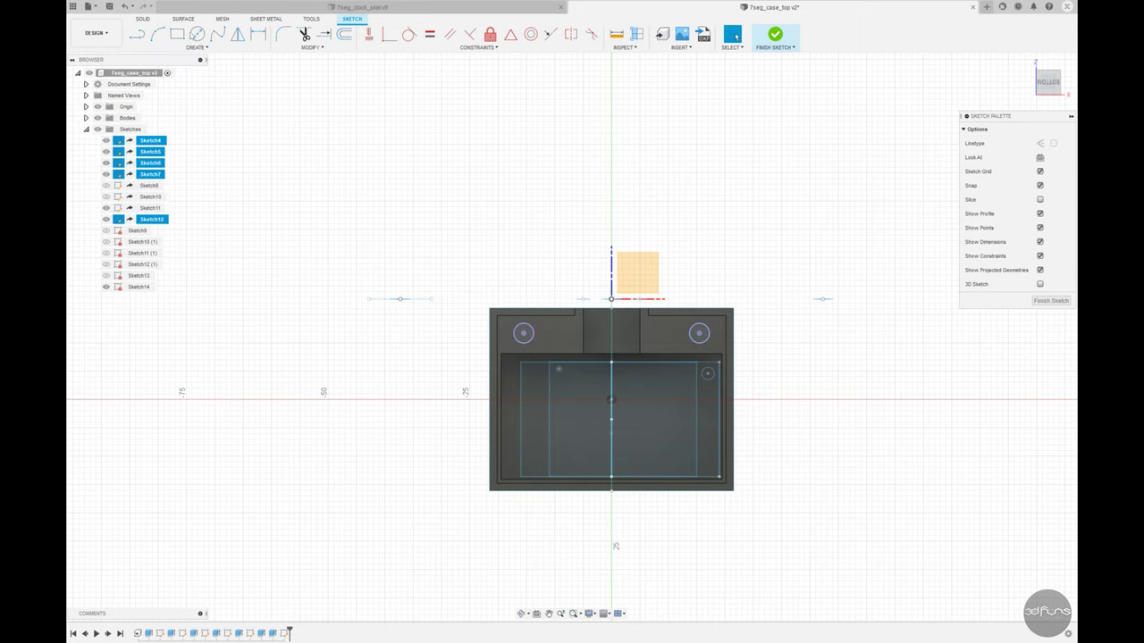
Draw a circle at the projected corner circle and finish Sketch14
{"action": "key", "text": "c"}
{"action": "scroll", "coordinate": [536, 337], "scroll_direction": "up", "scroll_amount": 2}
{"action": "scroll", "coordinate": [536, 336], "scroll_direction": "up", "scroll_amount": 3}
{"action": "left_click", "coordinate": [539, 330]}
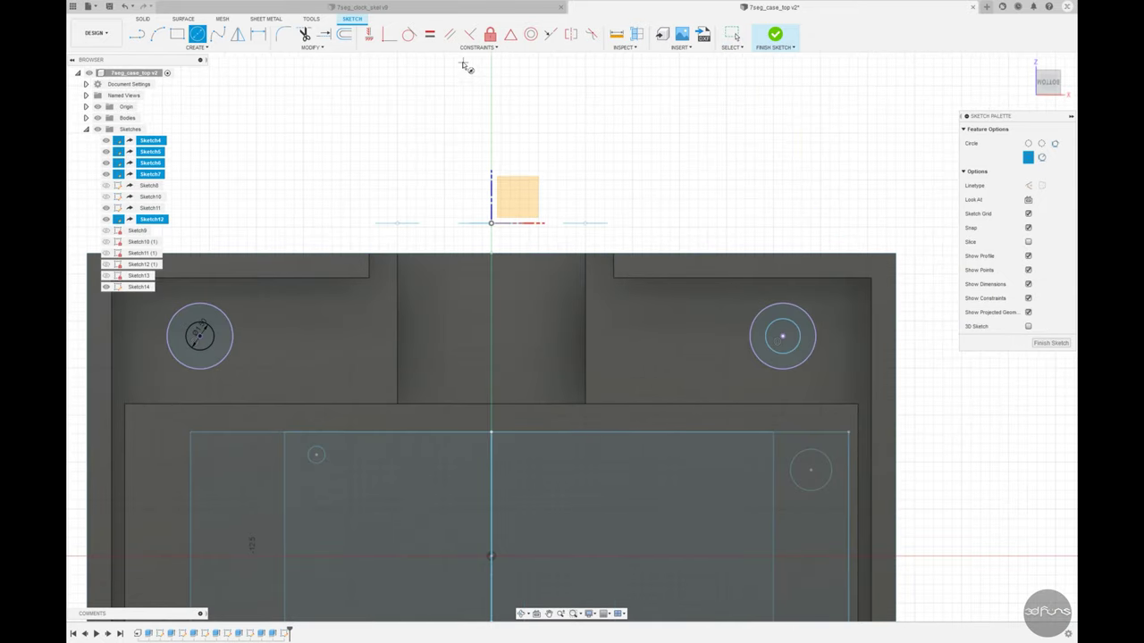
{"action": "left_click", "coordinate": [430, 33]}
{"action": "left_click", "coordinate": [773, 37]}
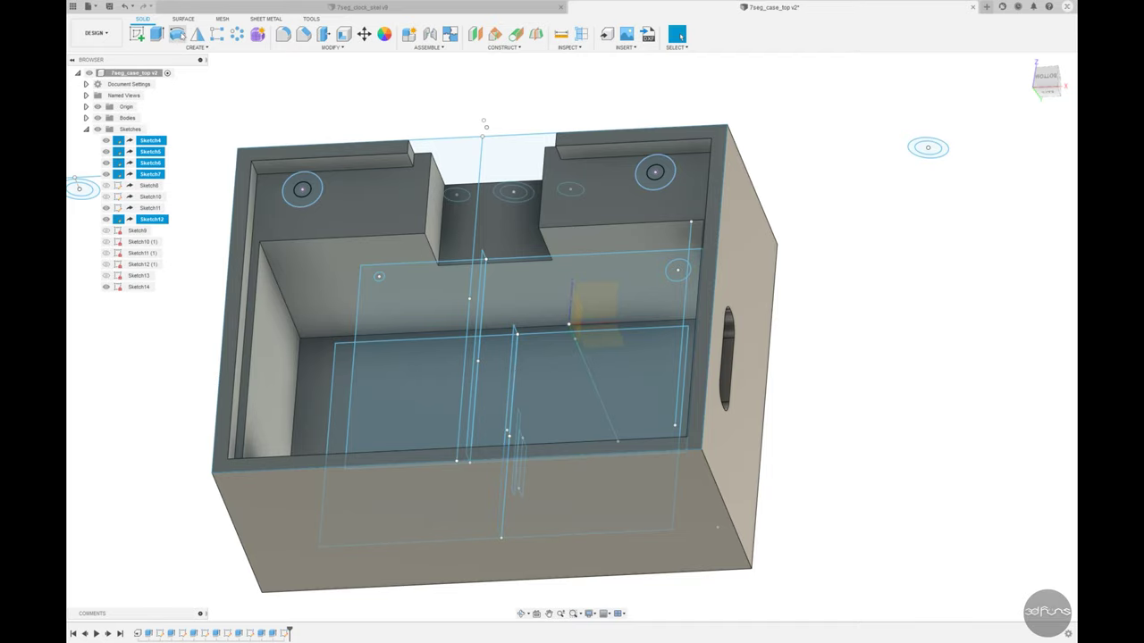
Move Sketch14 onto the ledge top face and reopen it for editing
{"action": "mouse_move", "coordinate": [512, 364]}
{"action": "middle_mouse_down", "text": "shift"}
{"action": "mouse_move", "coordinate": [127, 313]}
{"action": "mouse_move", "coordinate": [165, 227]}
{"action": "middle_mouse_up", "text": "shift"}
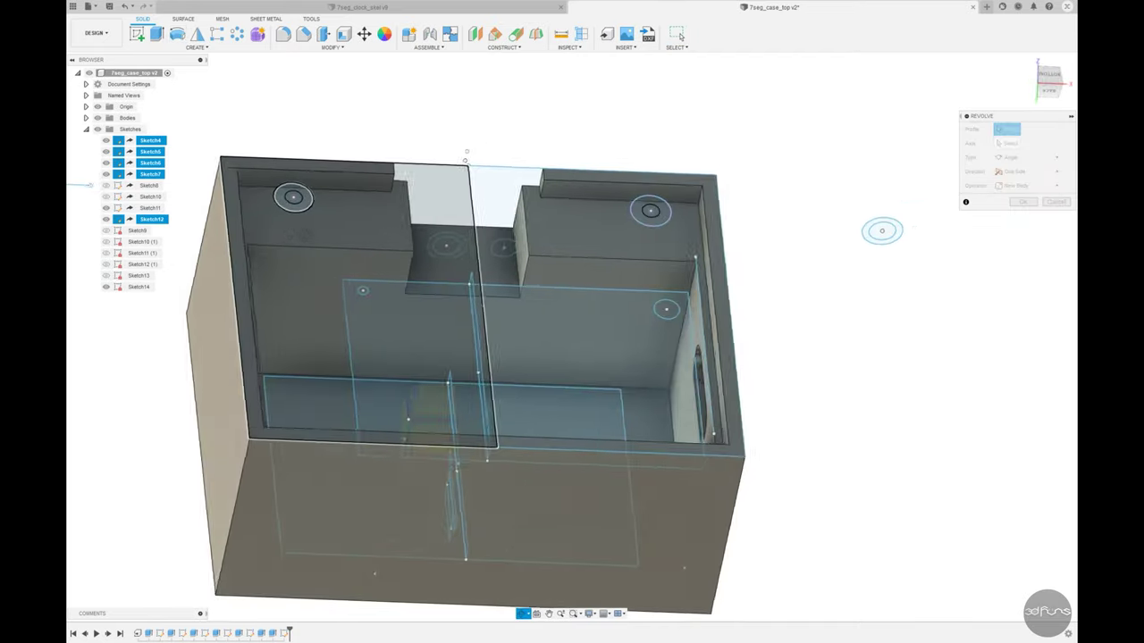
{"action": "key", "text": "Escape"}
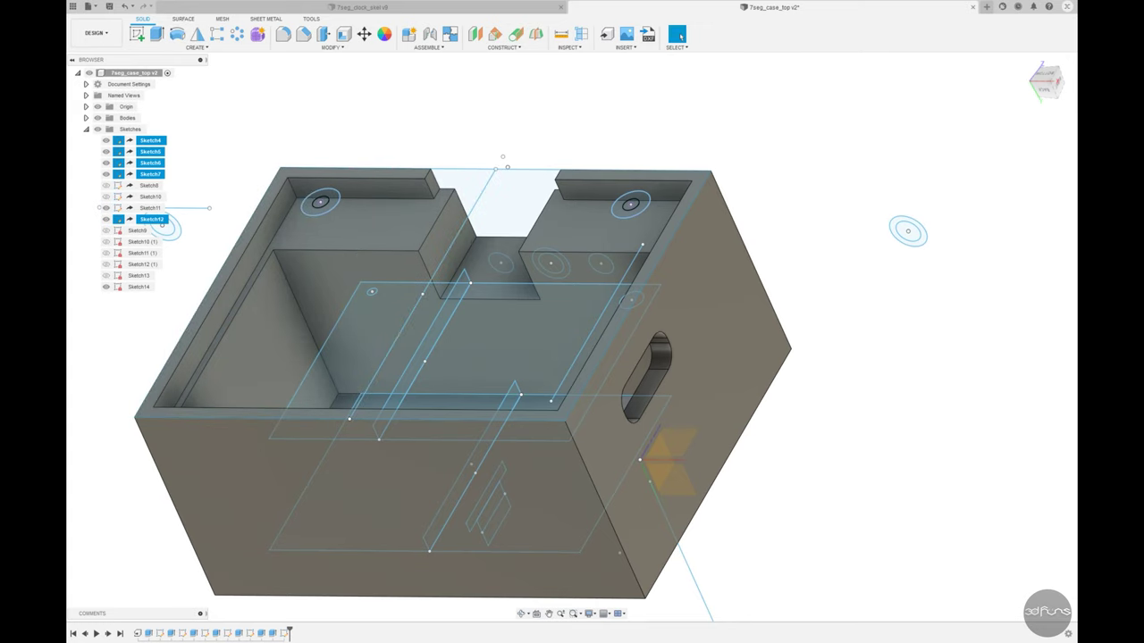
{"action": "left_click", "coordinate": [284, 632]}
{"action": "right_click", "coordinate": [284, 632]}
{"action": "left_click", "coordinate": [302, 553]}
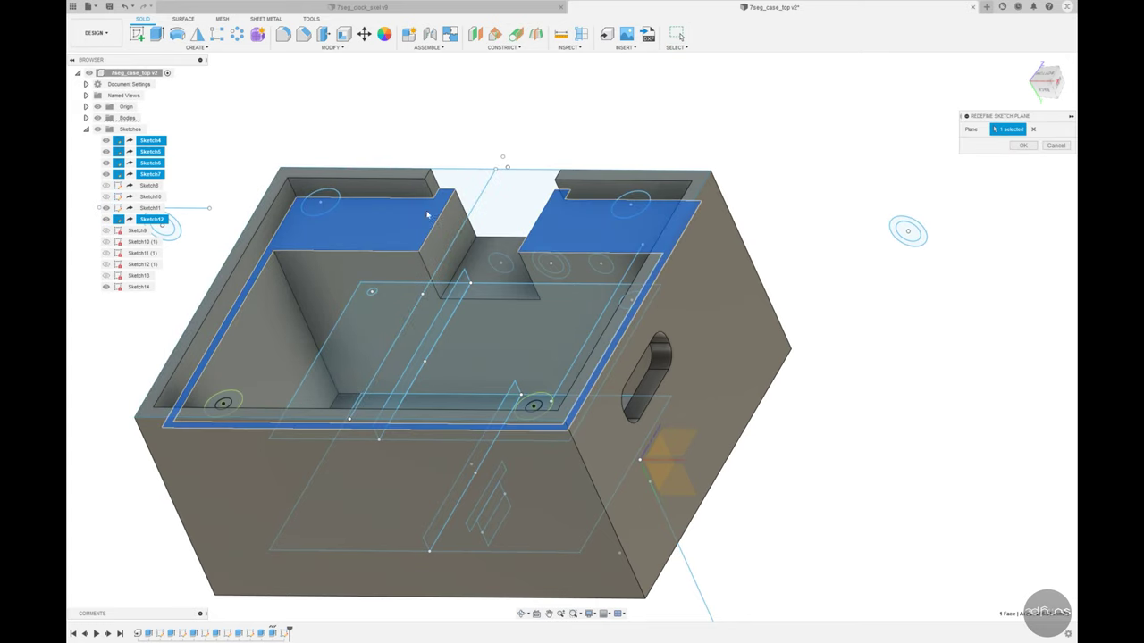
{"action": "left_click", "coordinate": [1021, 146]}
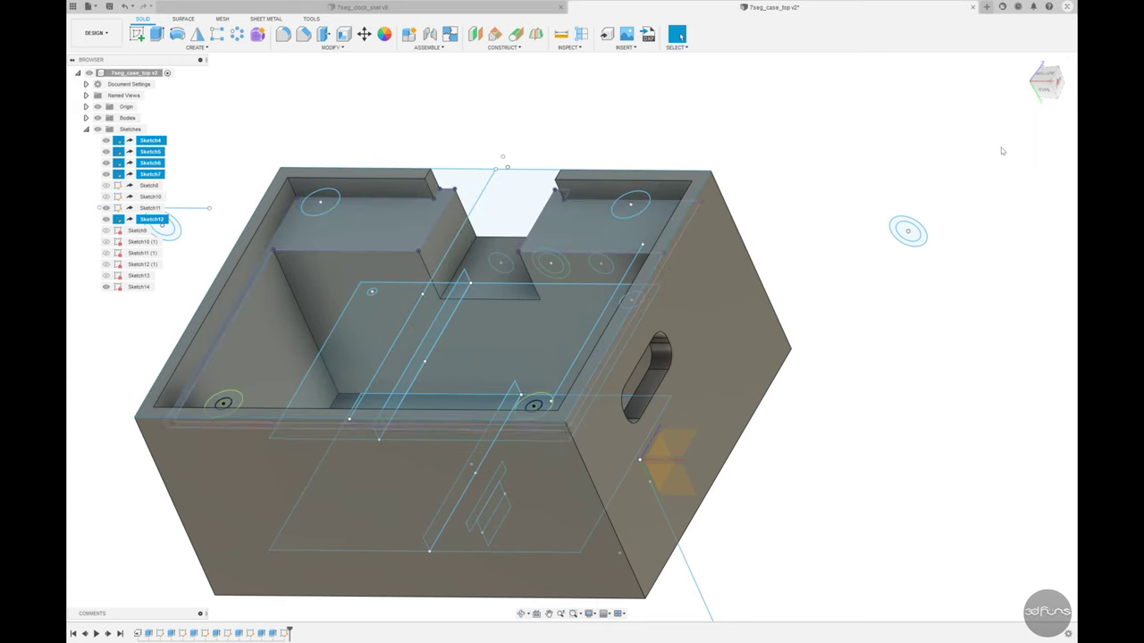
{"action": "right_click", "coordinate": [271, 631]}
{"action": "left_click", "coordinate": [308, 572]}
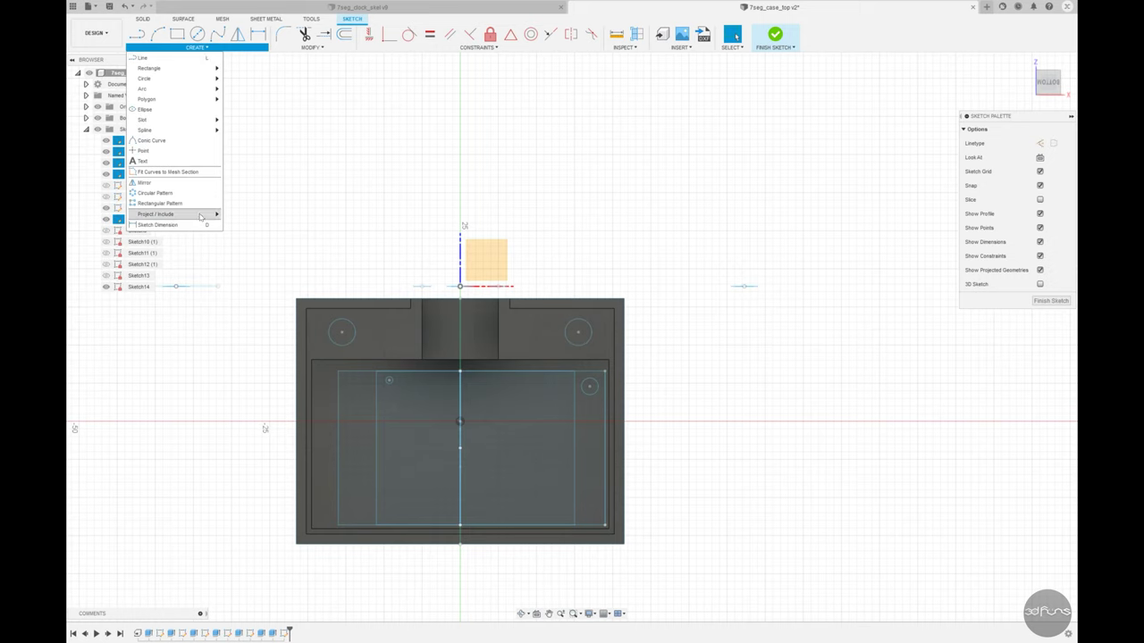
Project the left and right corner circles into Sketch14
{"action": "left_click", "coordinate": [251, 215]}
{"action": "left_click", "coordinate": [342, 330]}
{"action": "left_click", "coordinate": [578, 331]}
{"action": "left_click", "coordinate": [903, 173]}
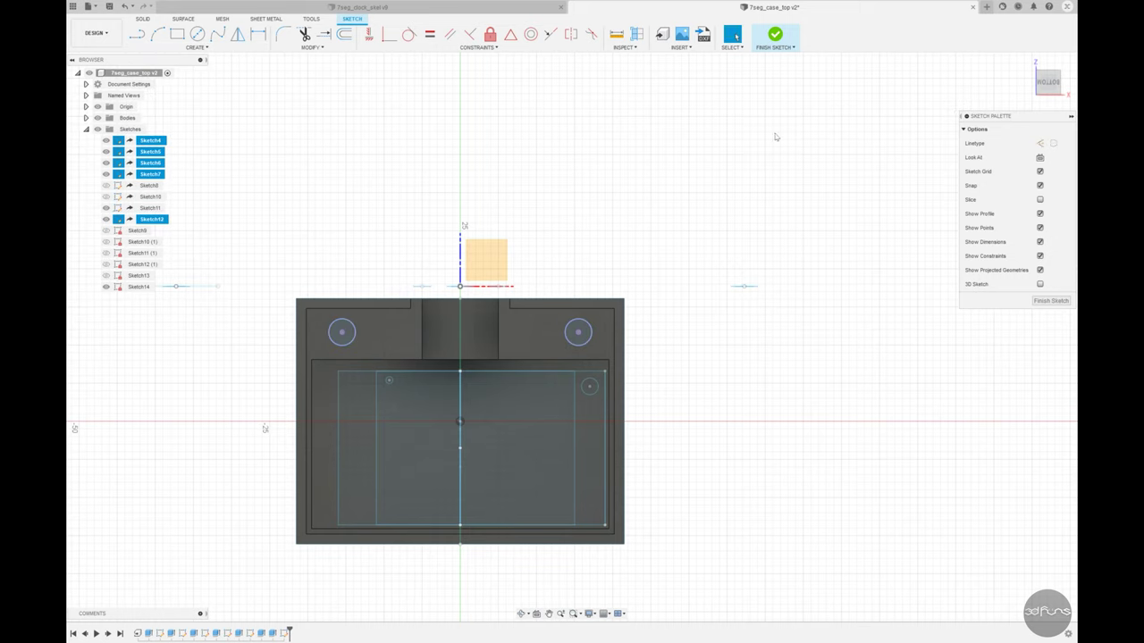
Draw a small circle centred in each projected circle, make them equal, and finish the sketch
{"action": "key", "text": "c"}
{"action": "scroll", "coordinate": [357, 338], "scroll_direction": "up", "scroll_amount": 3}
{"action": "left_click", "coordinate": [333, 344]}
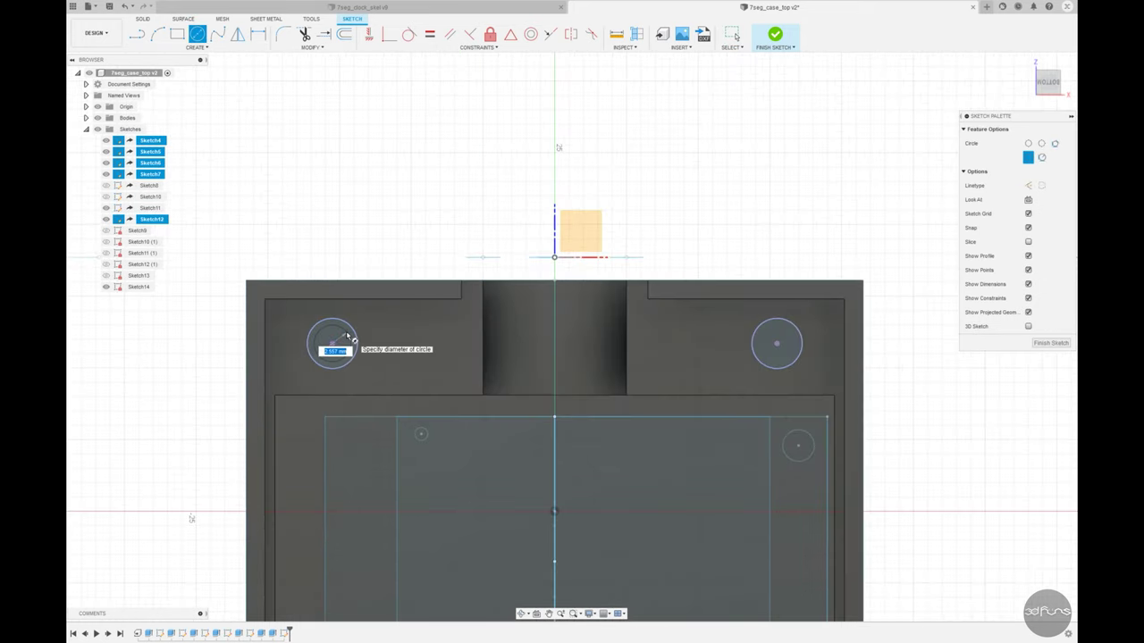
{"action": "left_click", "coordinate": [342, 327]}
{"action": "key", "text": "Escape"}
{"action": "left_click", "coordinate": [198, 35]}
{"action": "left_click", "coordinate": [777, 343]}
{"action": "left_click", "coordinate": [786, 333]}
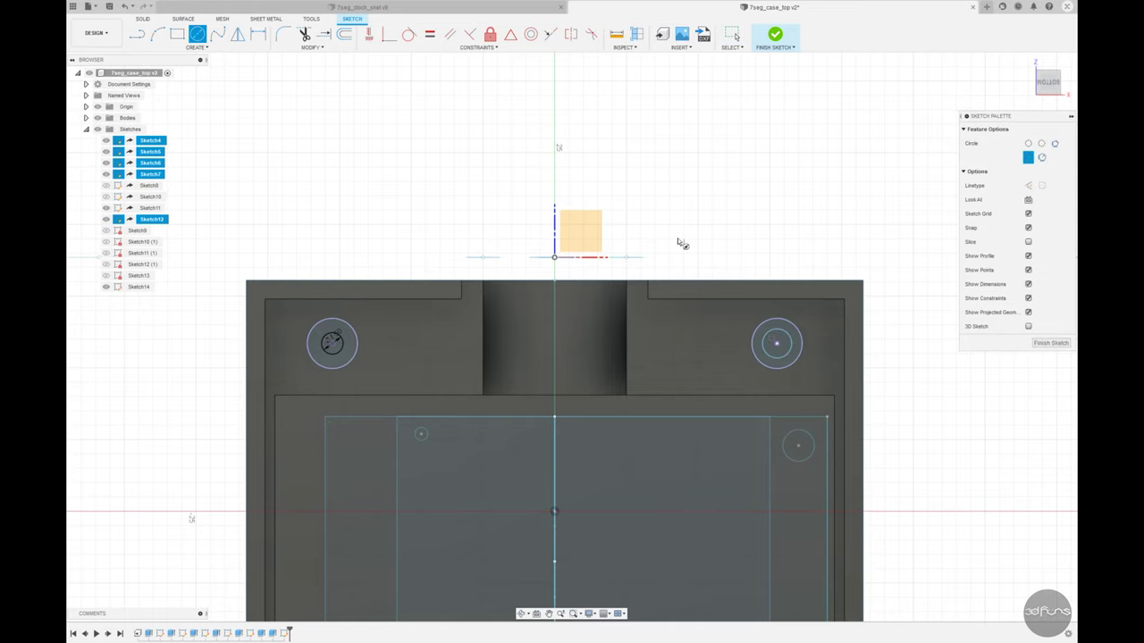
{"action": "left_click", "coordinate": [429, 33]}
{"action": "left_click", "coordinate": [339, 332]}
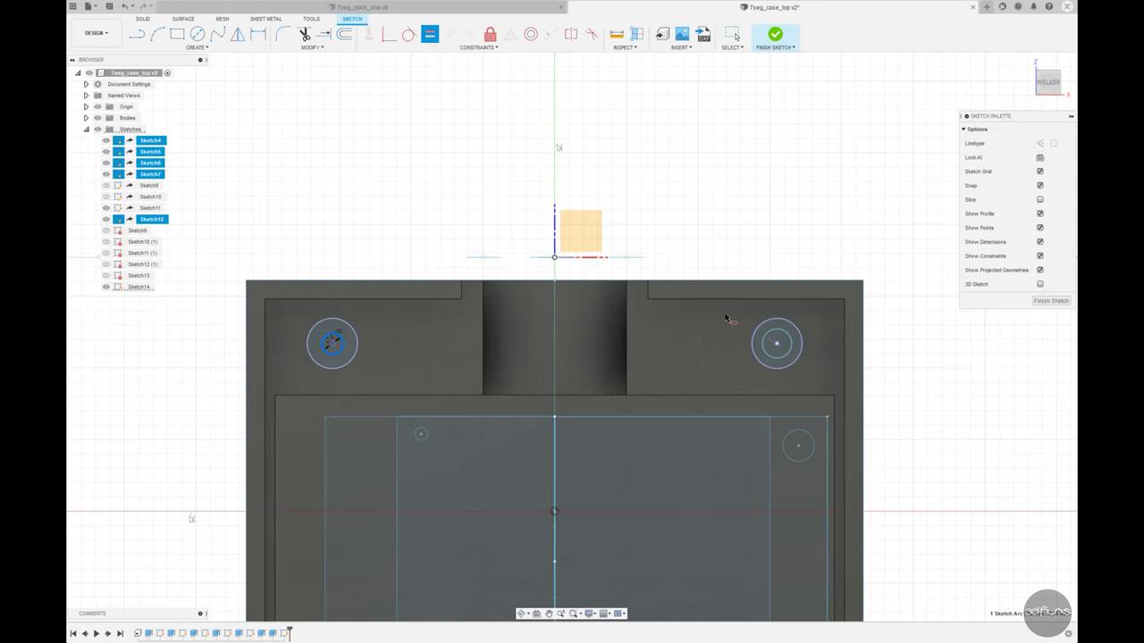
{"action": "left_click", "coordinate": [776, 336]}
{"action": "left_click", "coordinate": [774, 36]}
With Sketch11 hidden, extrude-cut both small circles 8 mm down into the ledge corners
{"action": "key", "text": "e"}
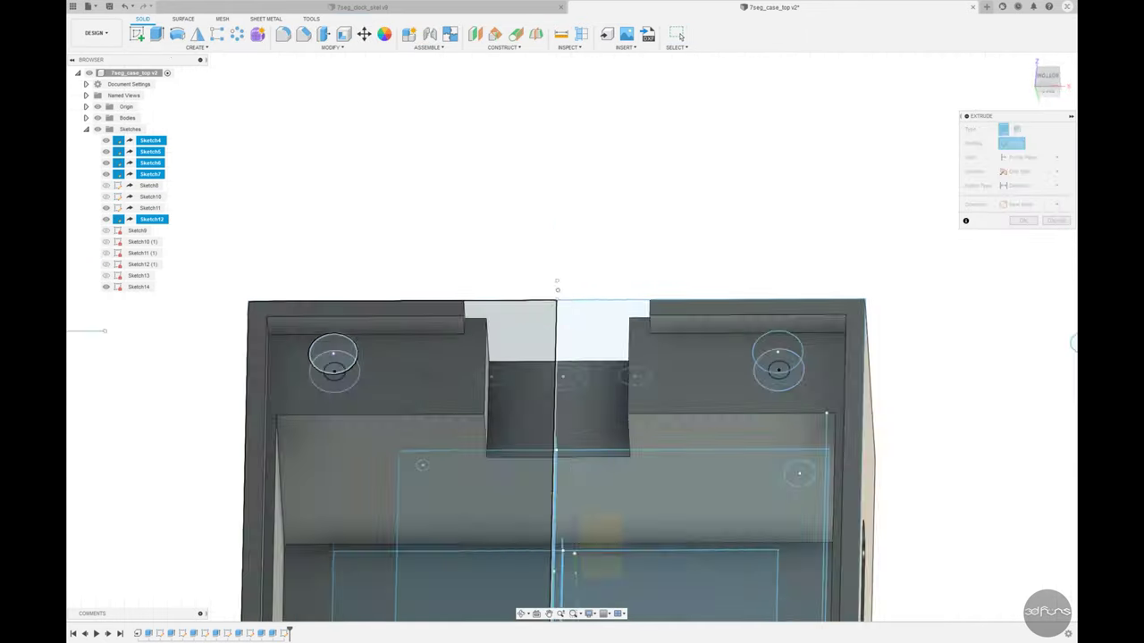
{"action": "scroll", "coordinate": [324, 375], "scroll_direction": "up", "scroll_amount": 1}
{"action": "scroll", "coordinate": [357, 379], "scroll_direction": "up", "scroll_amount": 2}
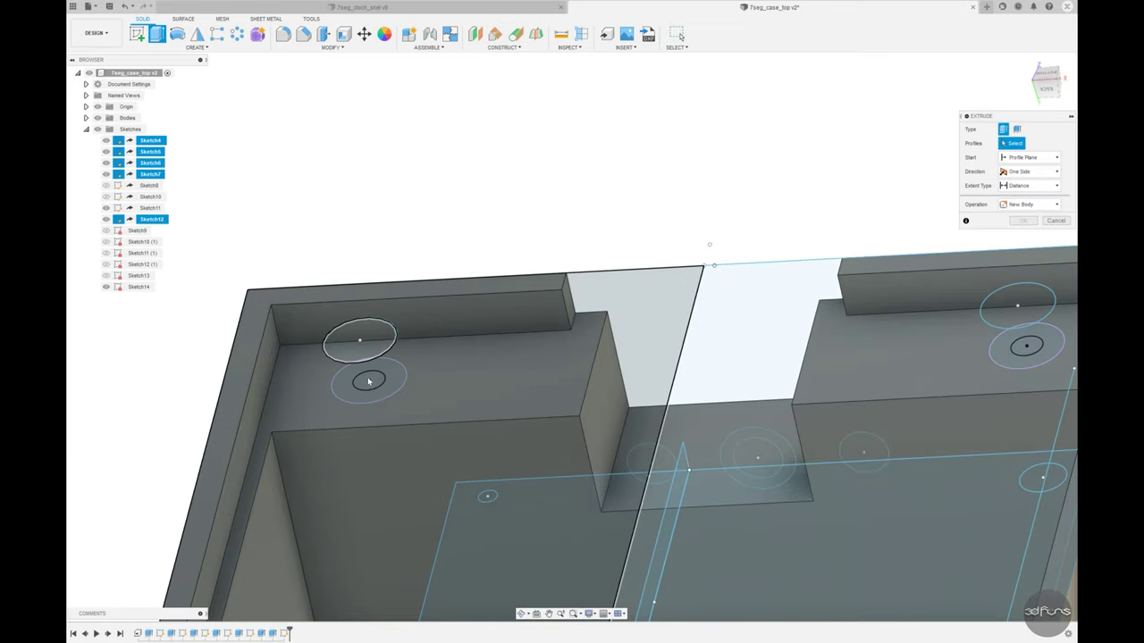
{"action": "left_click", "coordinate": [105, 207]}
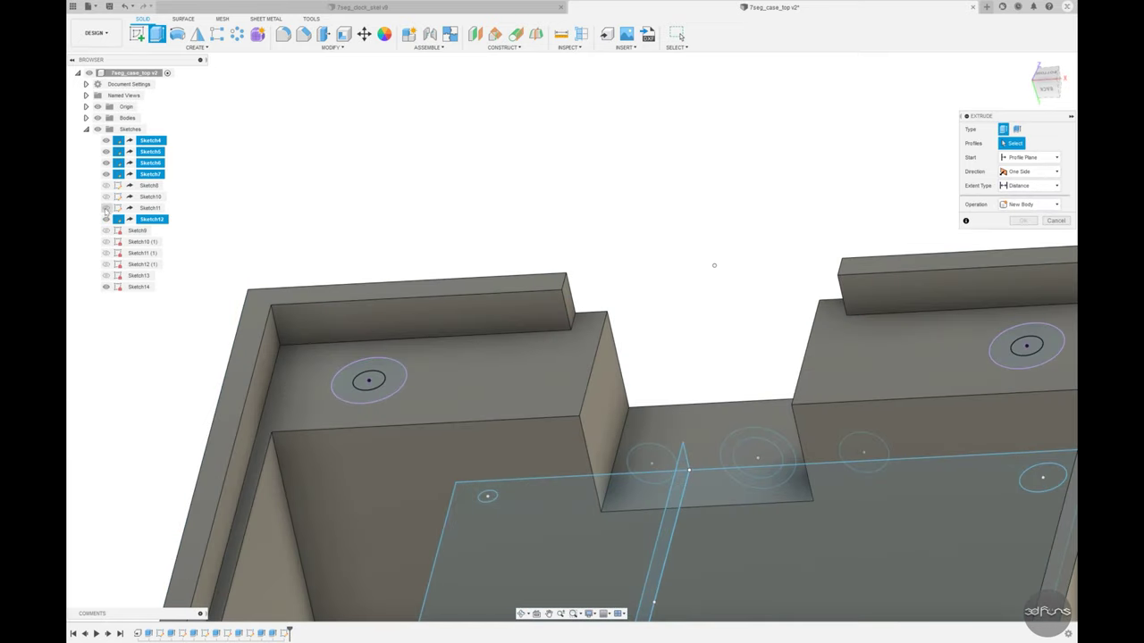
{"action": "left_click", "coordinate": [369, 380]}
{"action": "left_click", "coordinate": [1017, 355]}
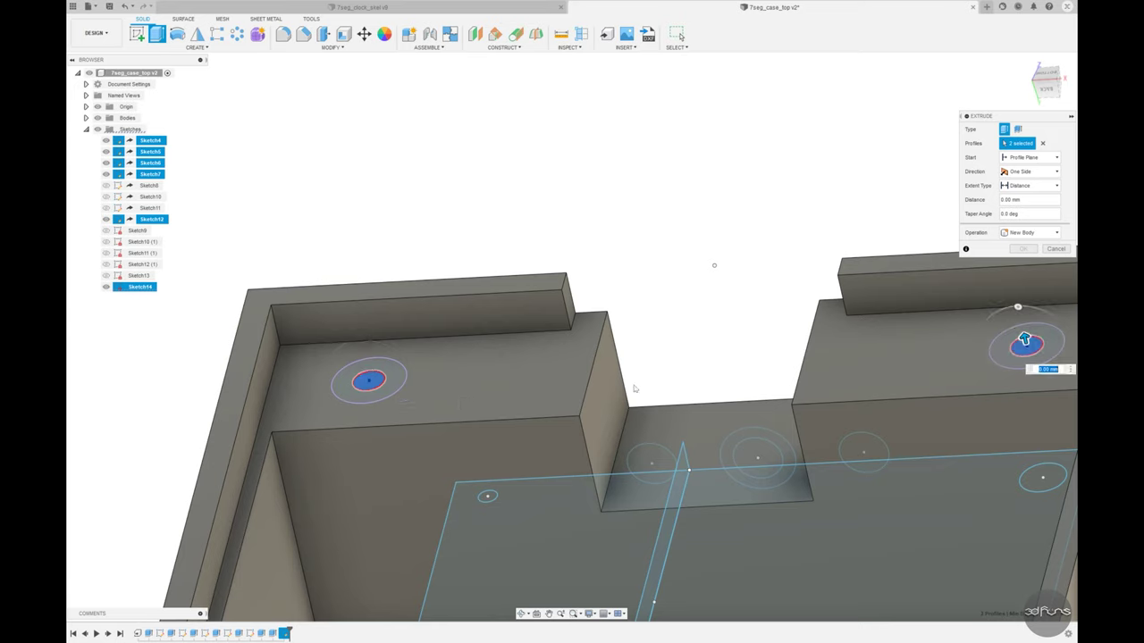
{"action": "left_click_drag", "start_coordinate": [1025, 338], "coordinate": [1026, 443]}
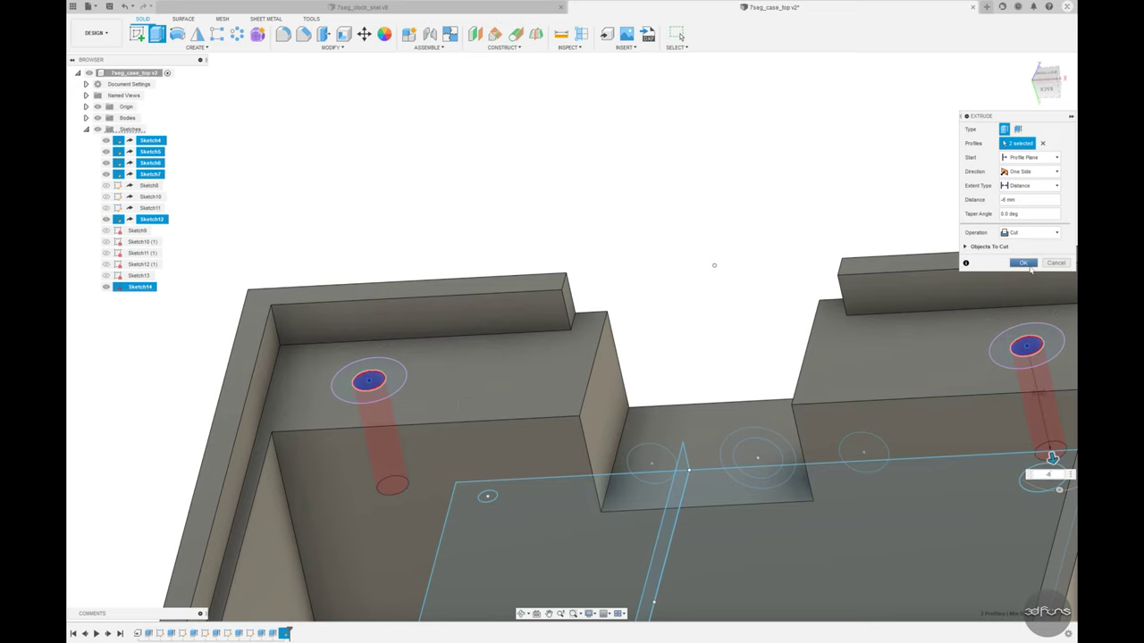
{"action": "left_click", "coordinate": [1023, 263]}
{"action": "middle_click_drag", "start_coordinate": [1023, 262], "coordinate": [622, 225], "text": "shift"}
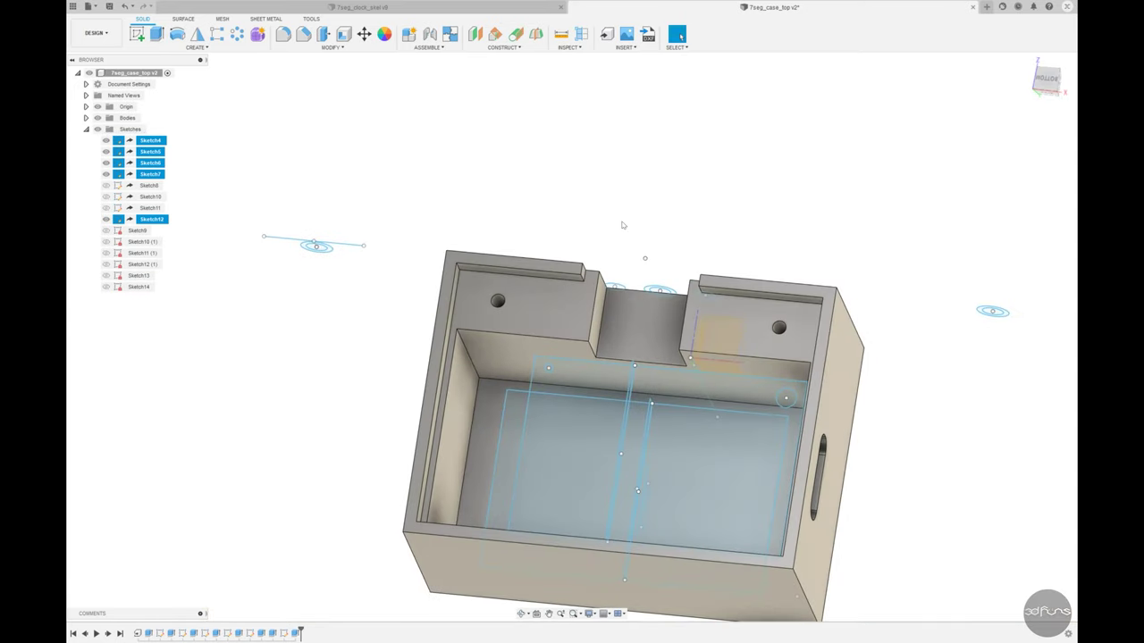